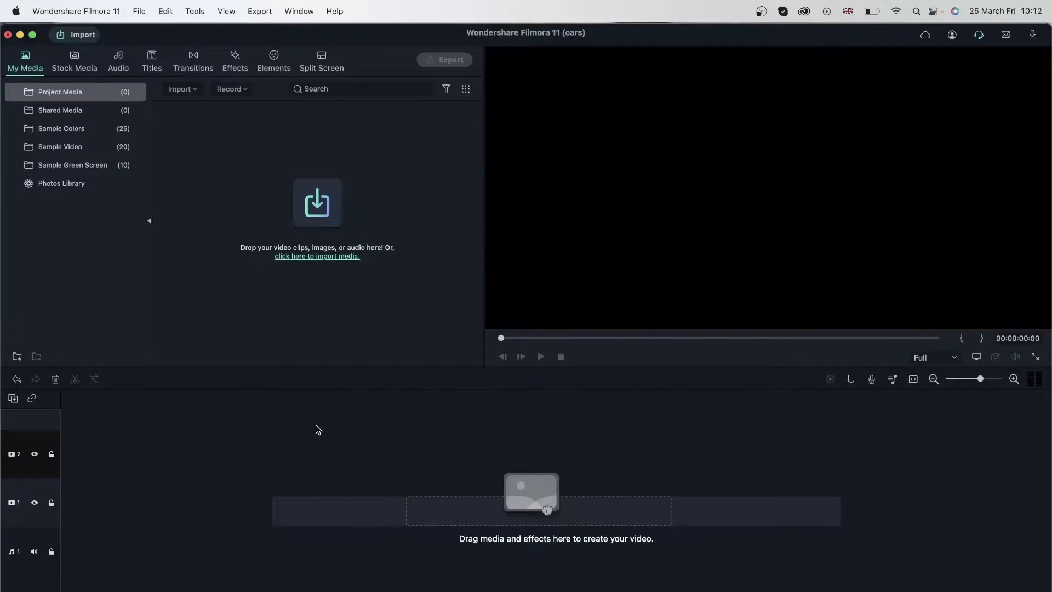
Open Stock Media and show Pixabay's Video collection.
click(75, 61)
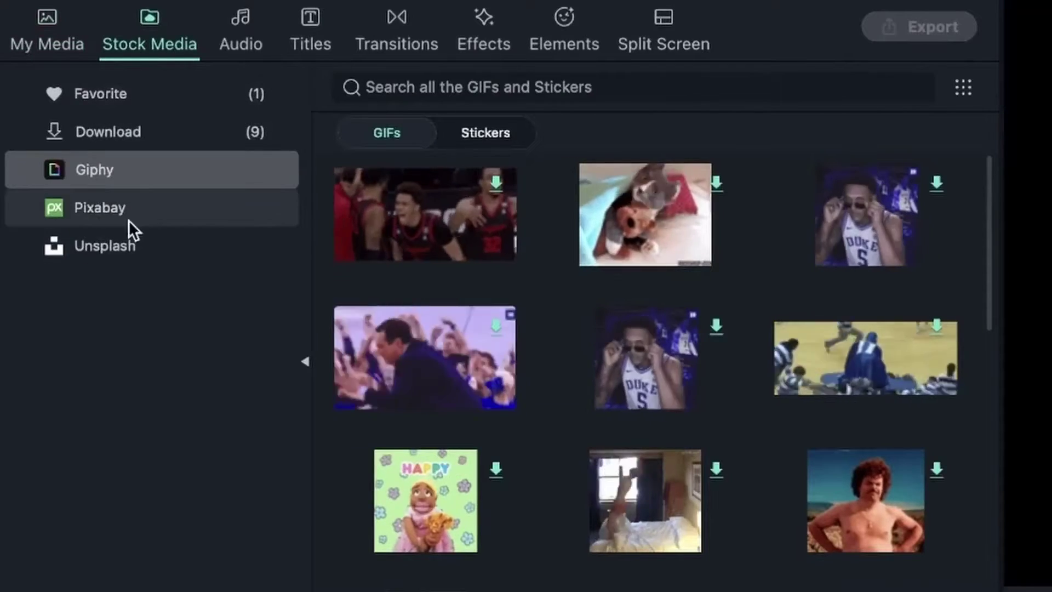
click(105, 214)
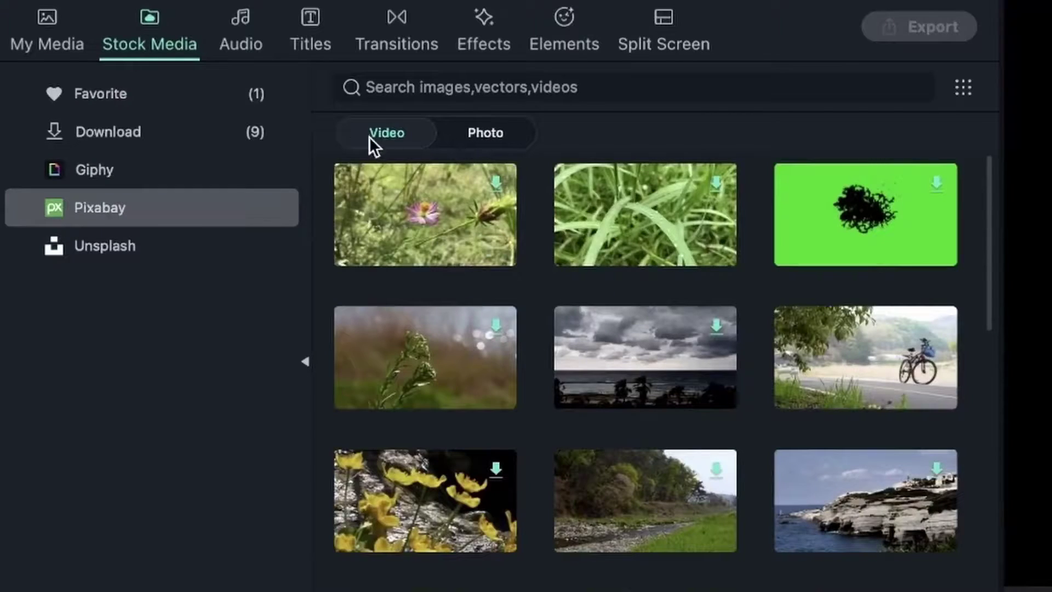
click(474, 133)
click(394, 137)
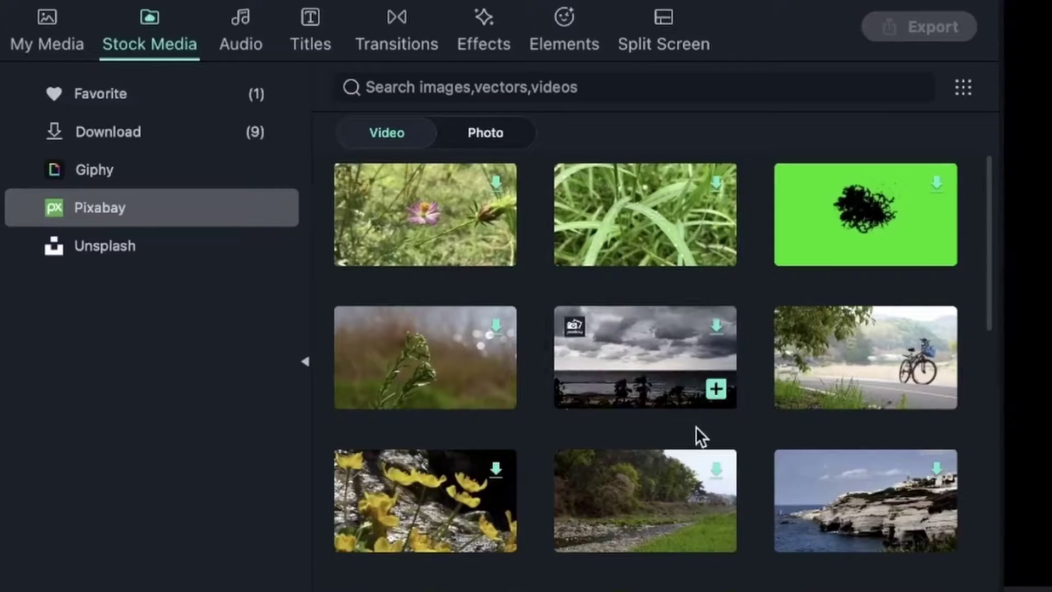
Preview the Pixabay bicycle clip and add it to the timeline.
click(857, 355)
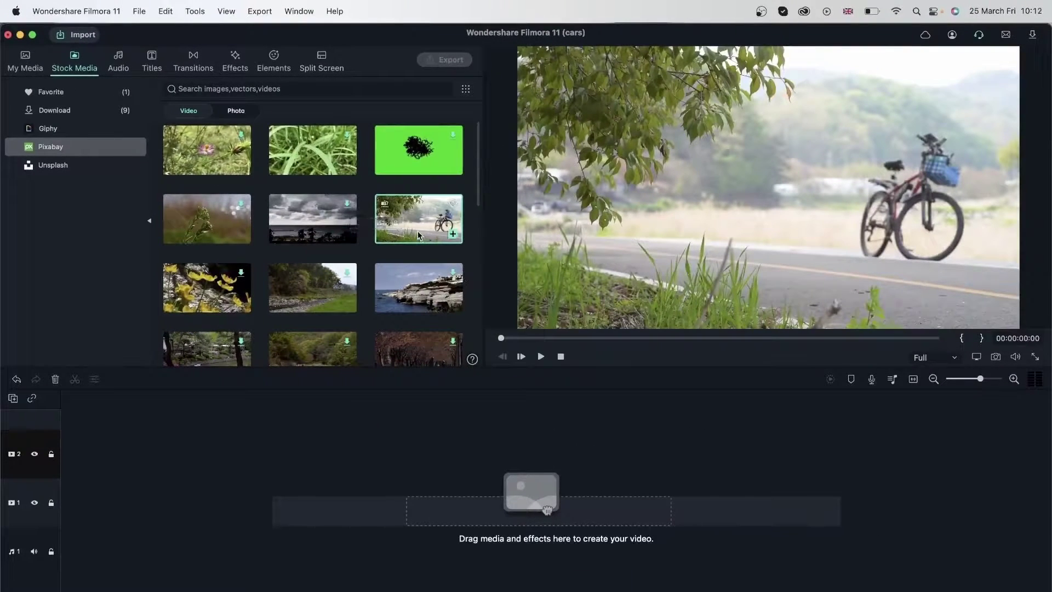
click(541, 357)
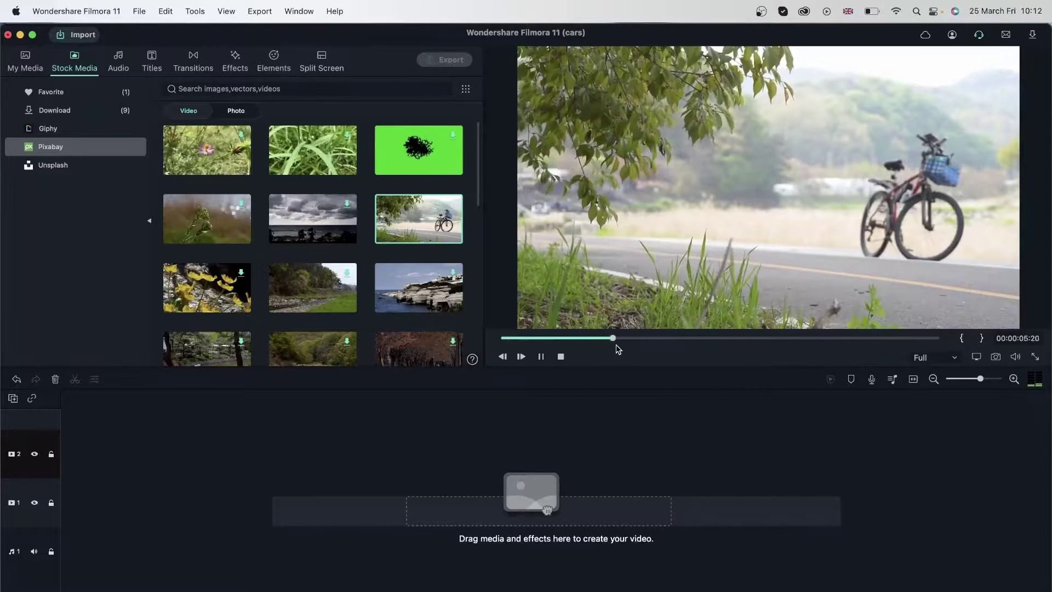
click(542, 357)
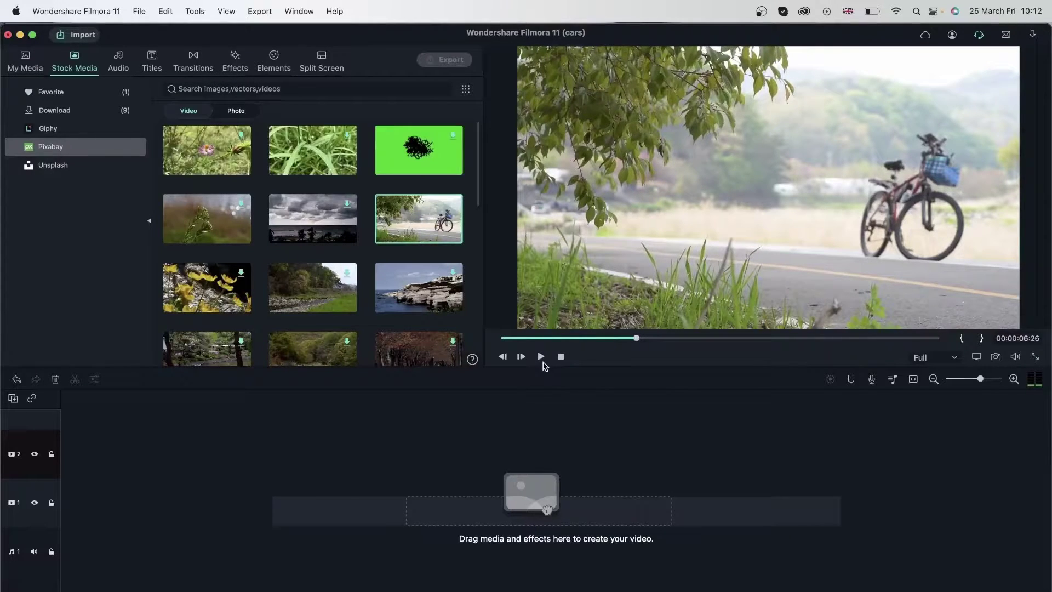
click(453, 235)
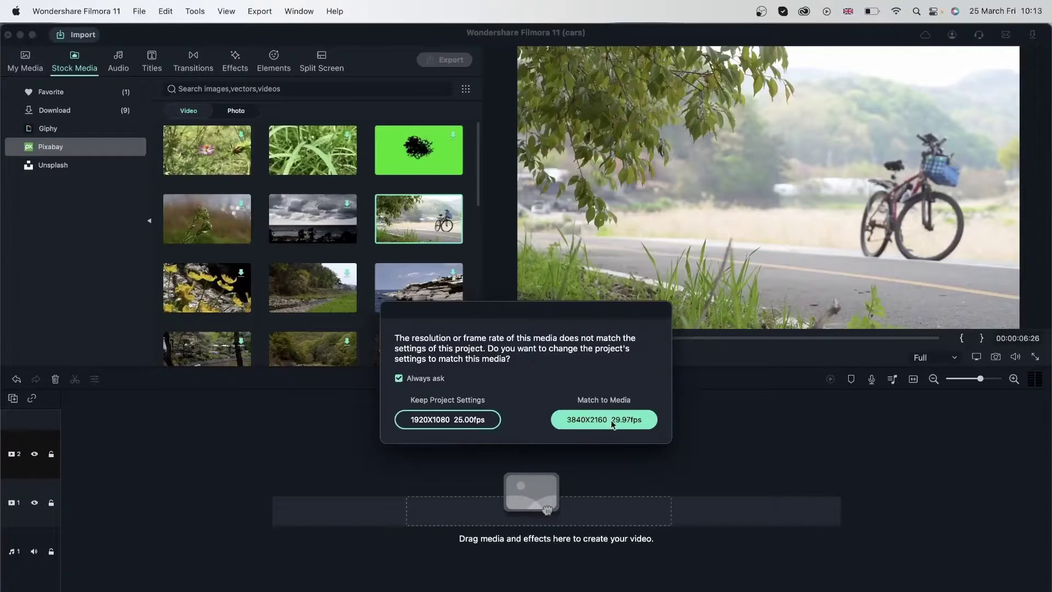
Keep the 1920x1080 25fps project settings and add the blue flower clip from Downloads.
click(430, 422)
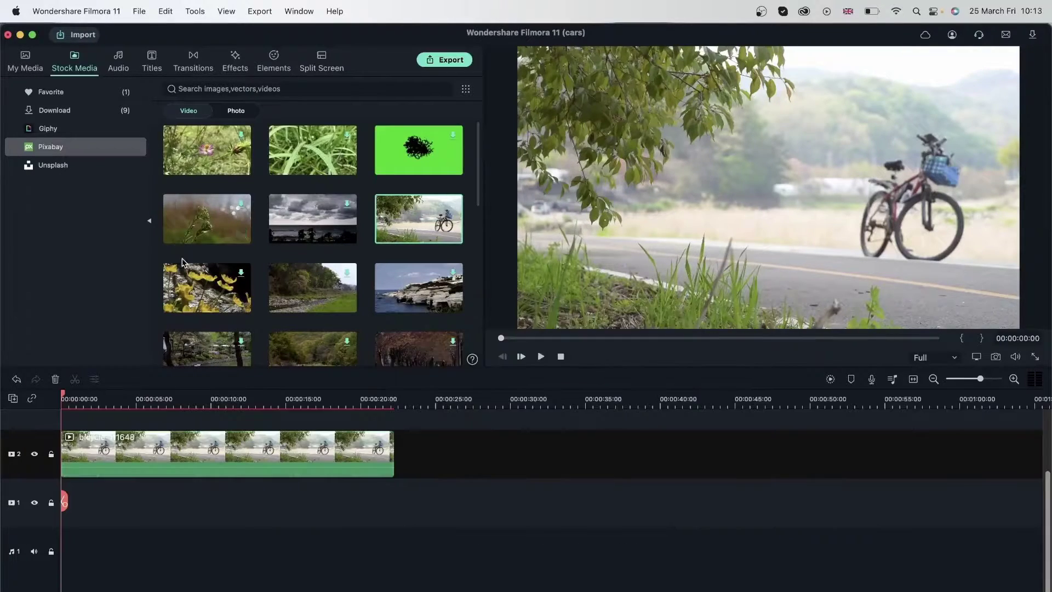
scroll(333, 293, down, 10)
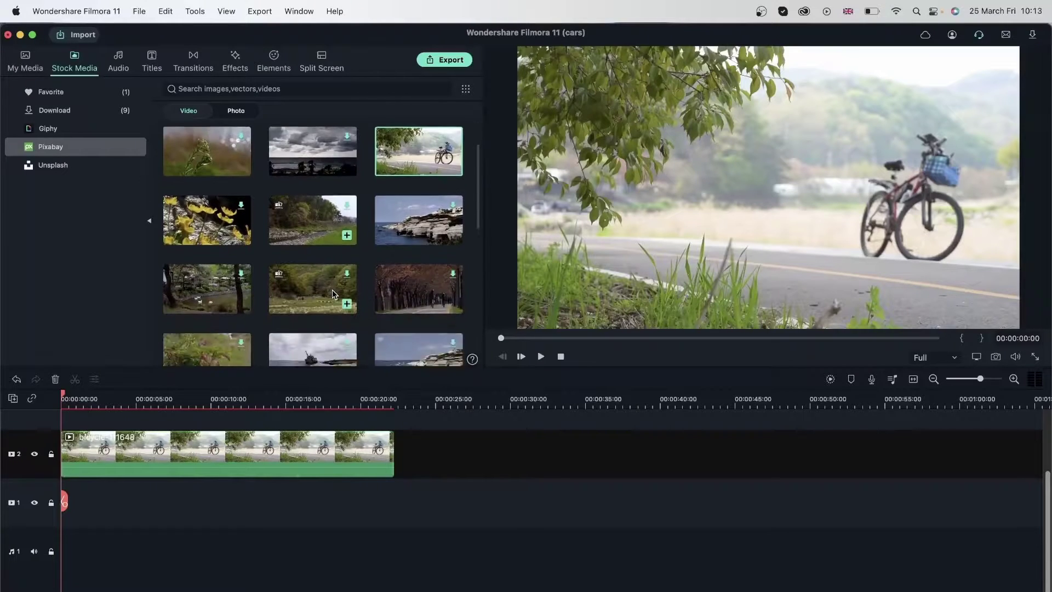
scroll(336, 290, down, 10)
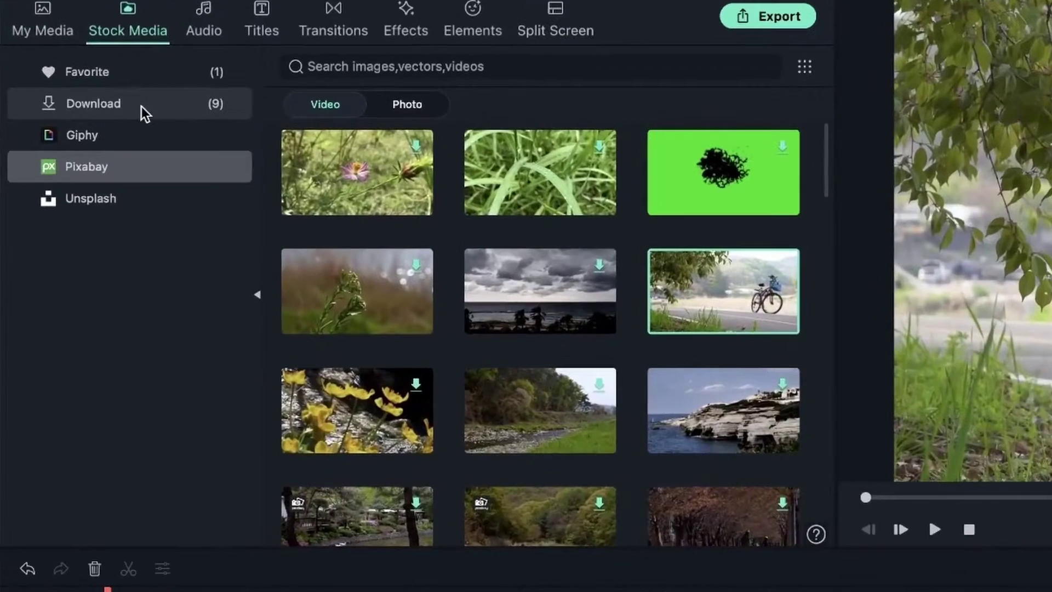
click(82, 112)
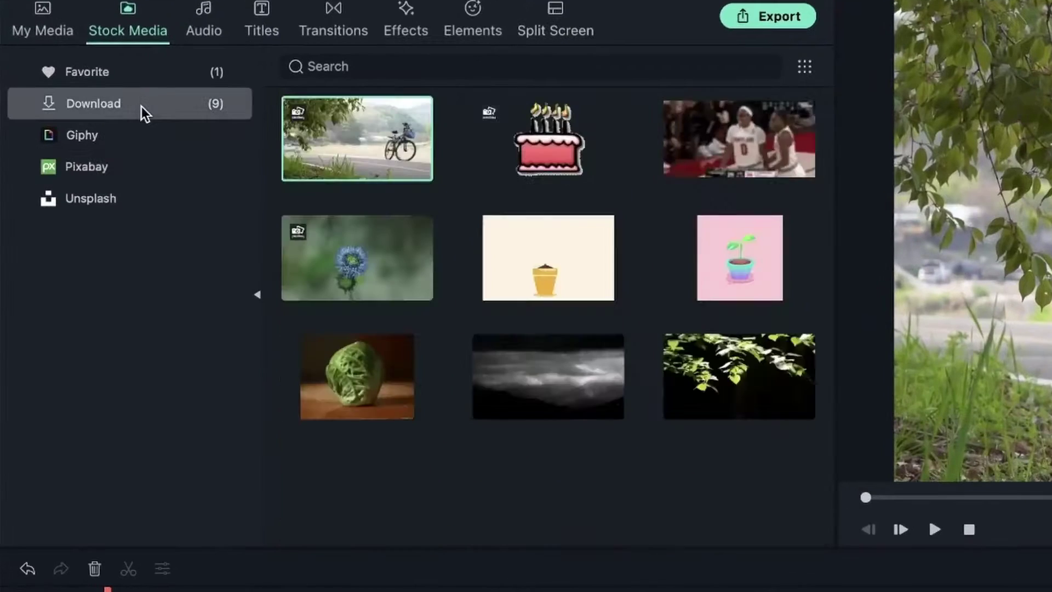
click(355, 255)
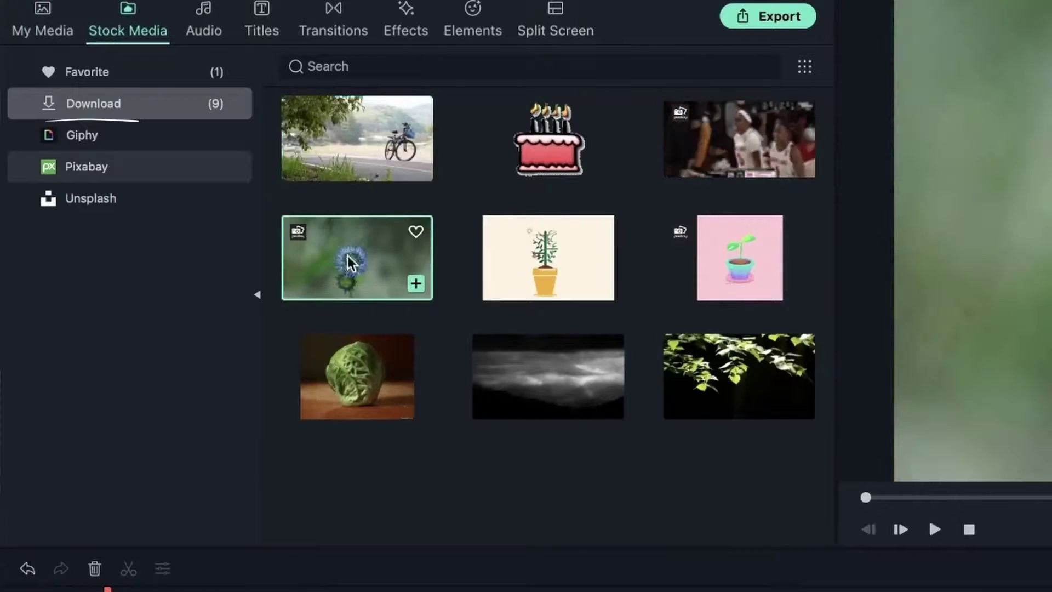
click(417, 283)
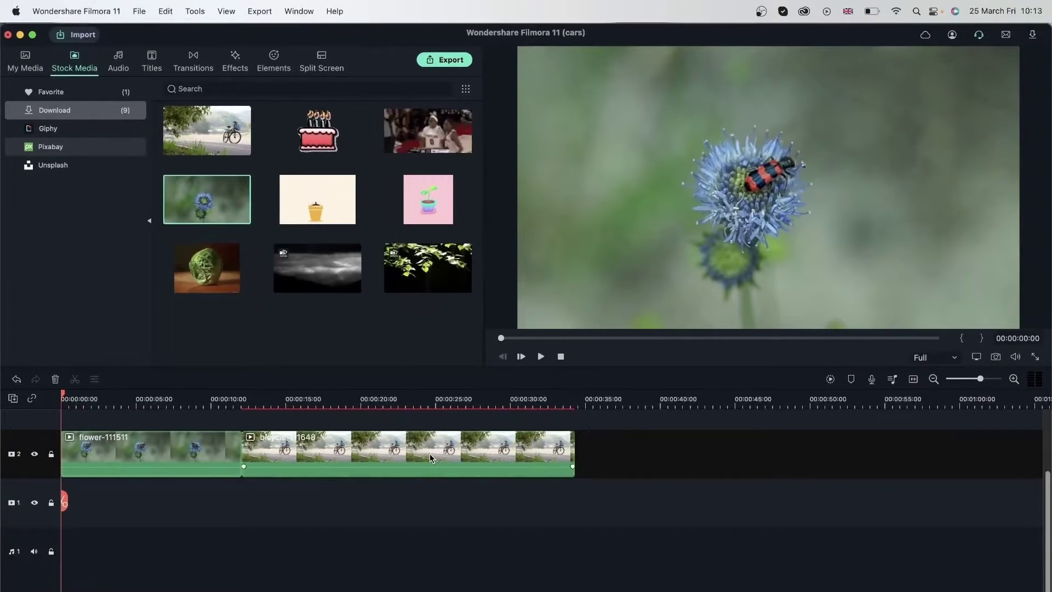
Trim the bicycle clip to end near 25 seconds, review the footage, and select the flower clip.
click(535, 535)
drag(572, 451, 455, 451)
mouse_move(181, 397)
mouse_down()
mouse_move(300, 397)
mouse_move(193, 397)
mouse_up()
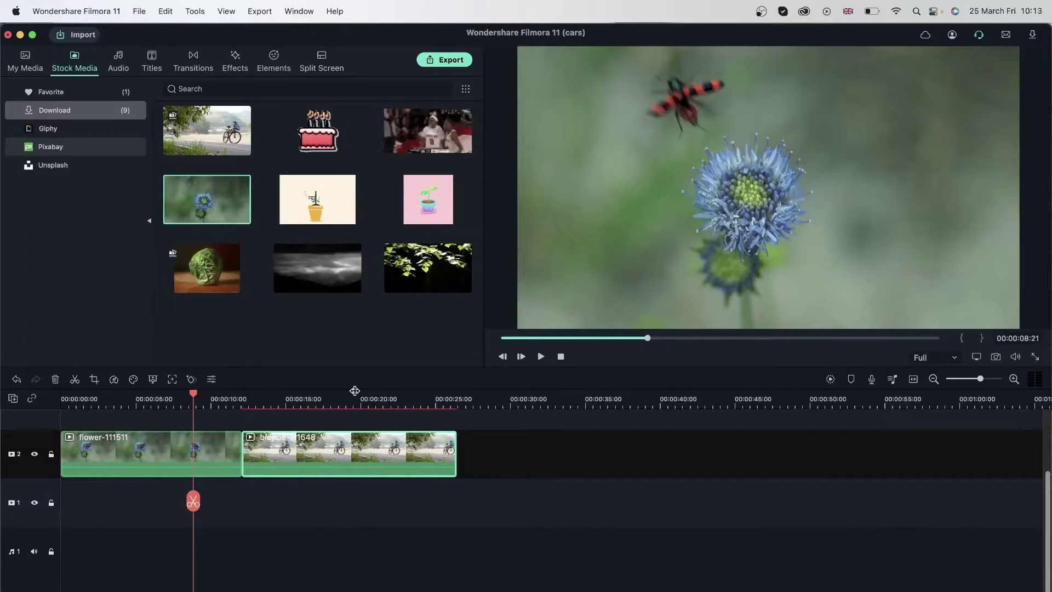
drag(353, 397, 400, 397)
drag(267, 401, 65, 406)
click(139, 457)
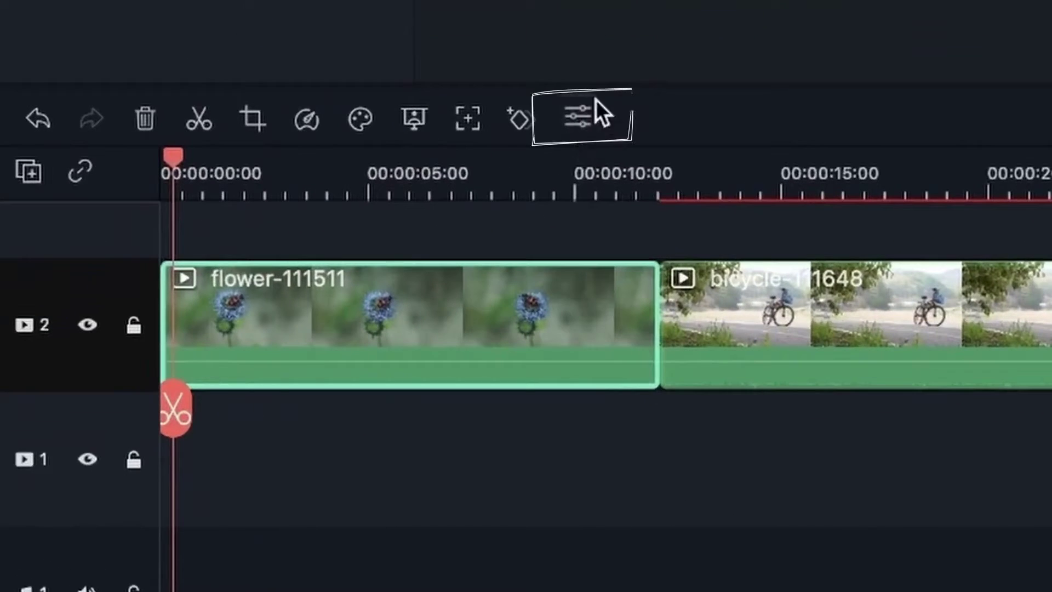
Reselect the flower clip and open its properties panel.
click(512, 541)
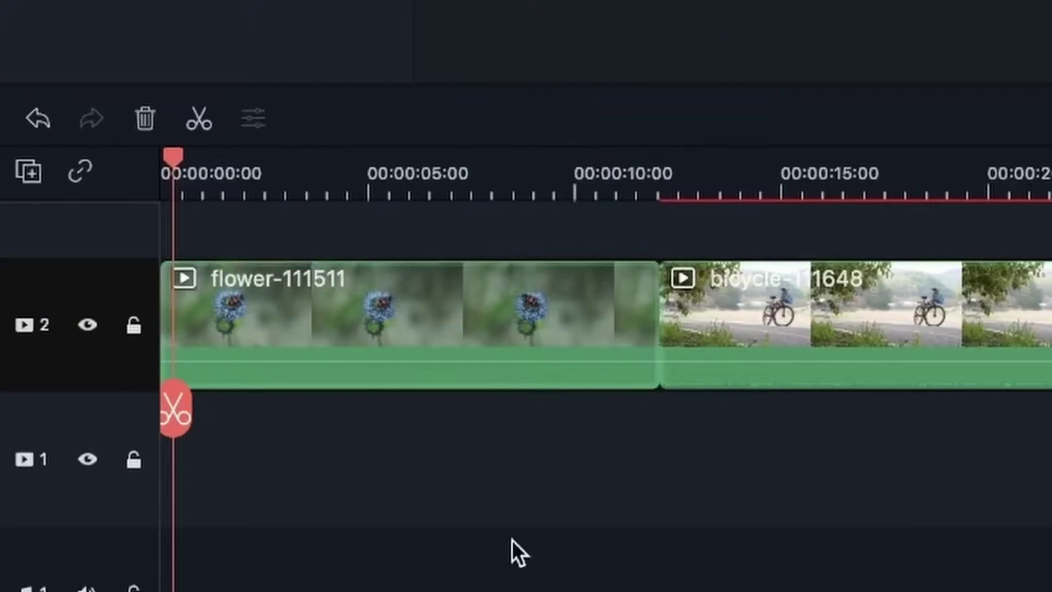
click(466, 327)
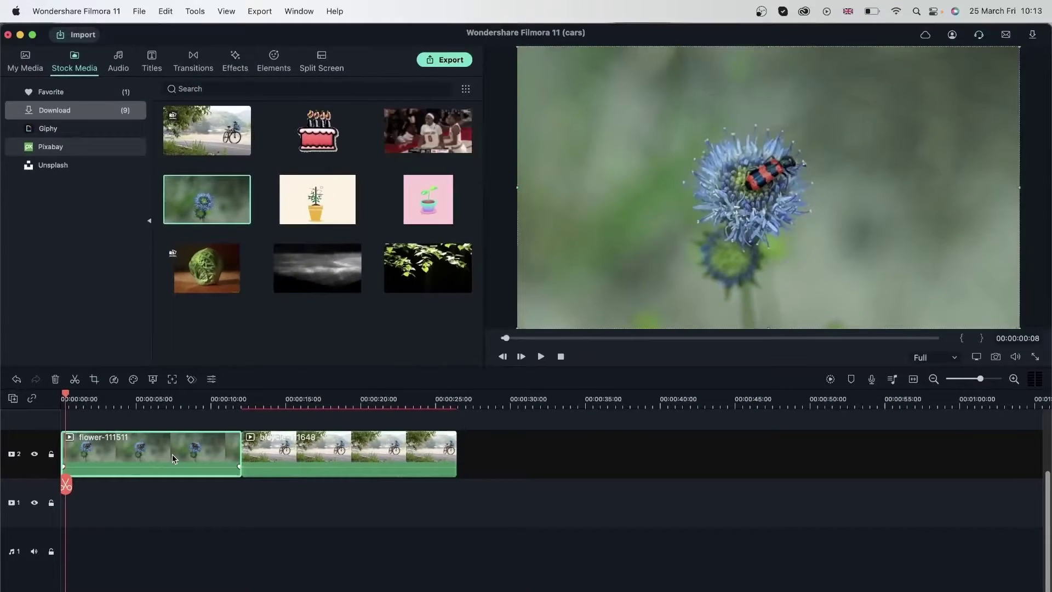
double_click(172, 455)
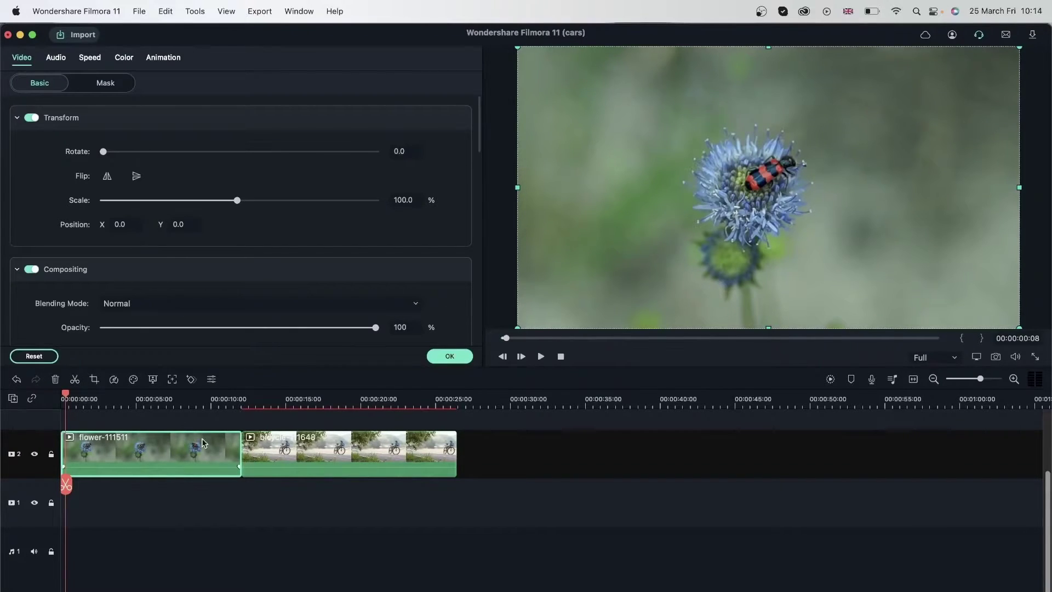
click(274, 521)
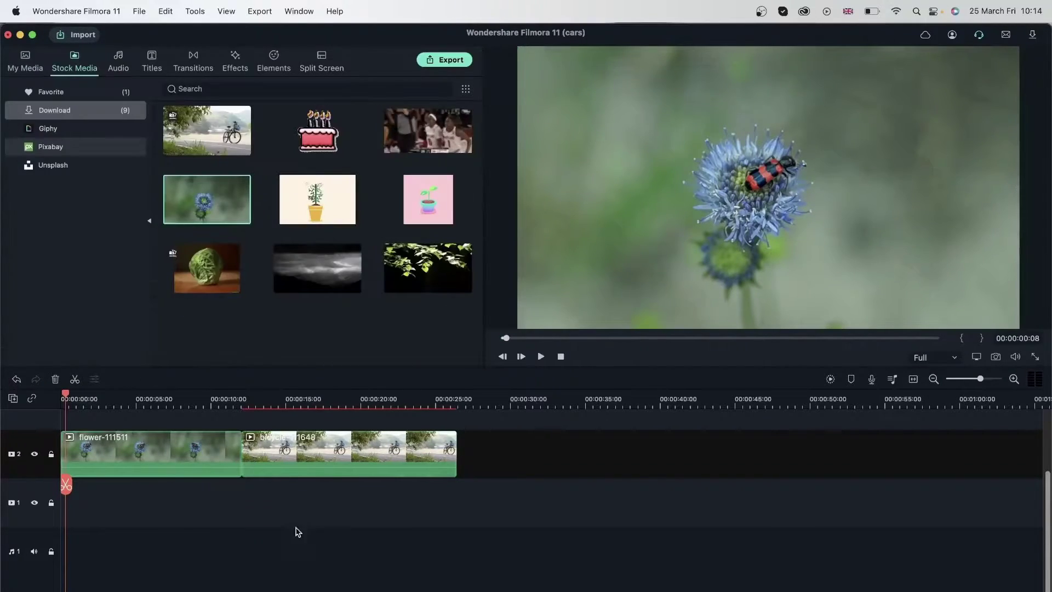
click(195, 438)
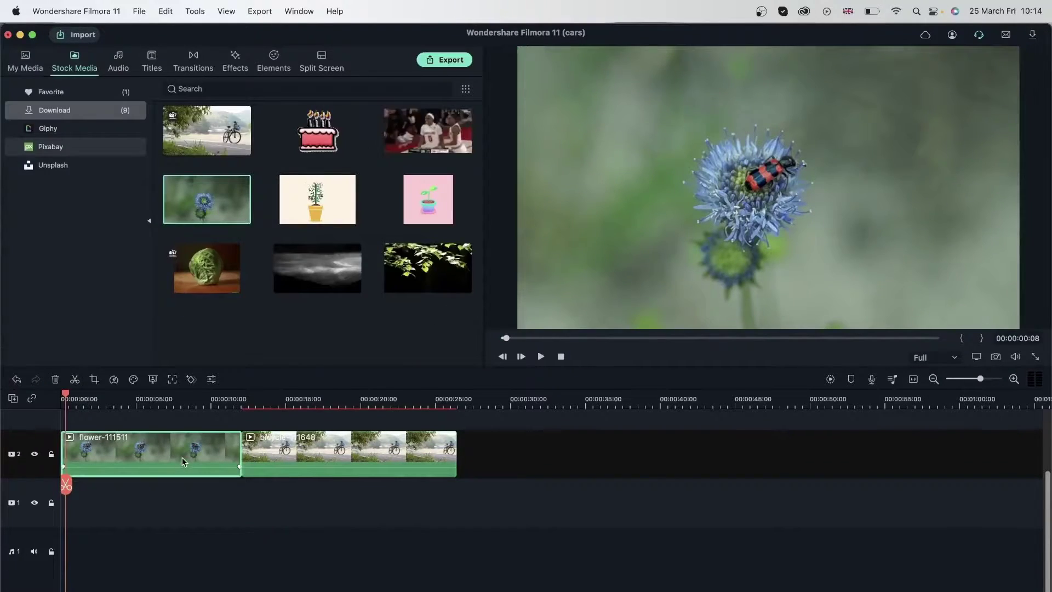
click(211, 379)
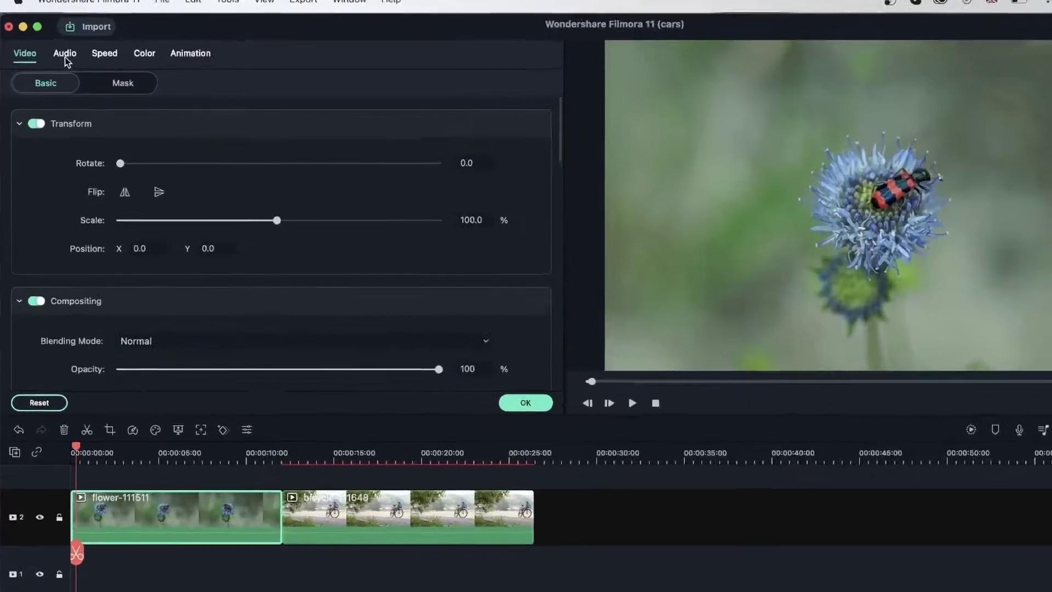
Browse the clip's Audio, Speed, Color and Animation tabs, then return to Video.
click(56, 57)
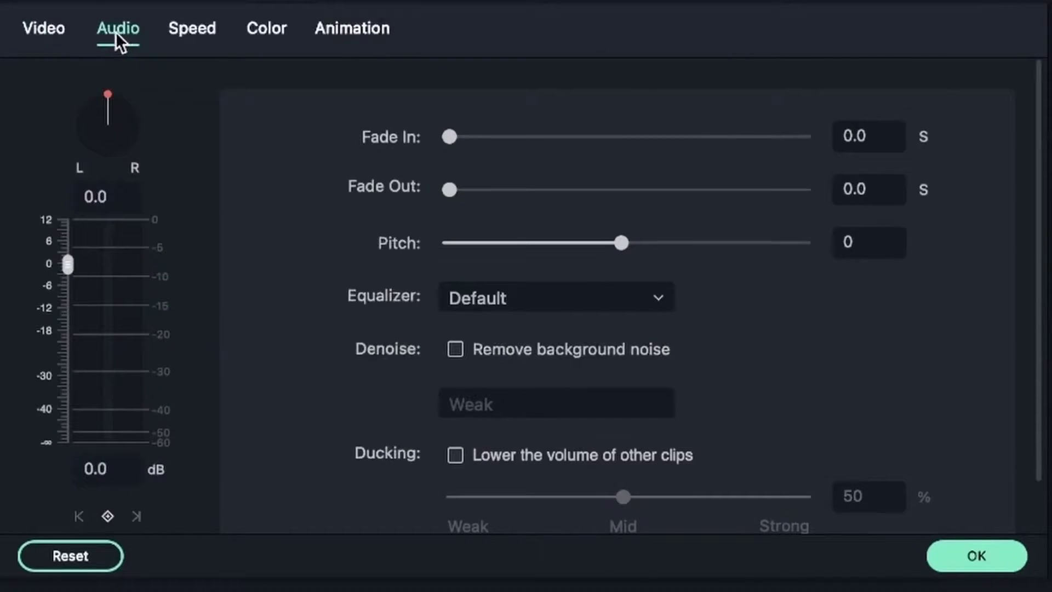
click(189, 33)
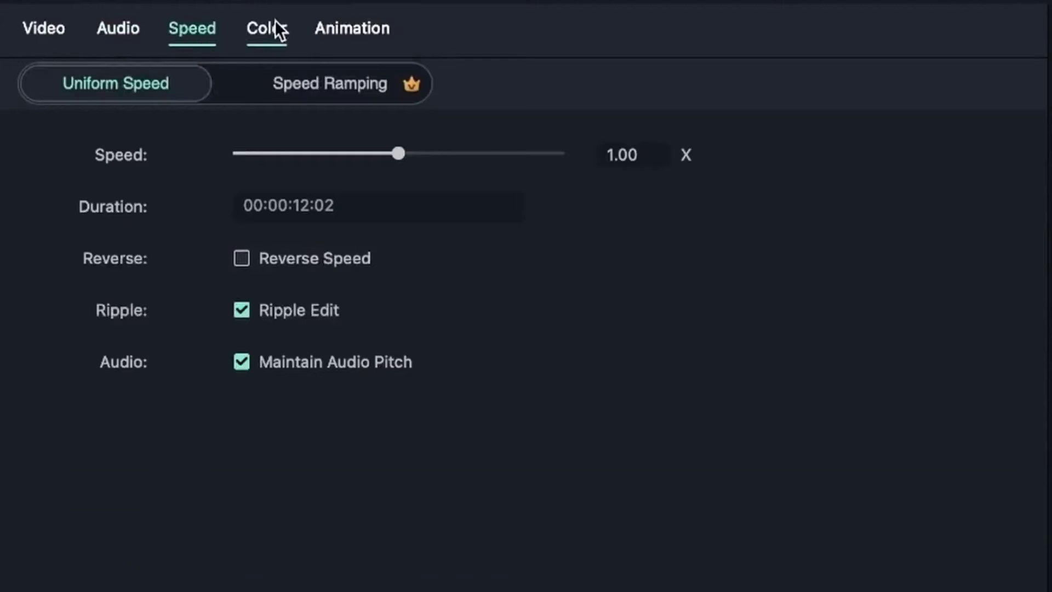
click(275, 25)
click(378, 32)
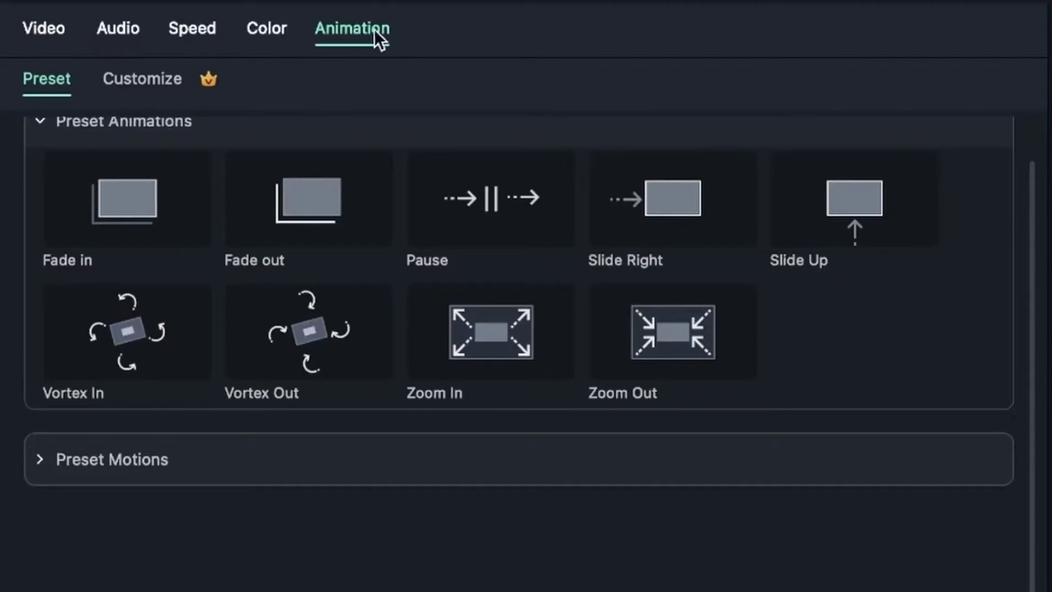
click(35, 37)
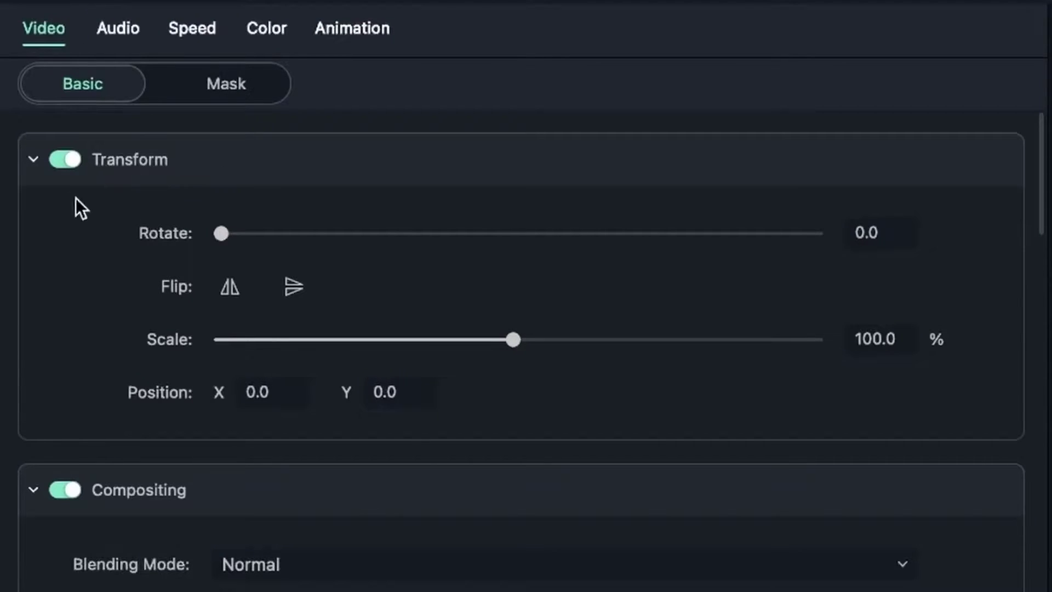
Toggle the Transform section, leaving its settings switched off.
click(34, 160)
click(34, 160)
click(69, 159)
click(69, 160)
click(69, 159)
click(69, 159)
click(70, 160)
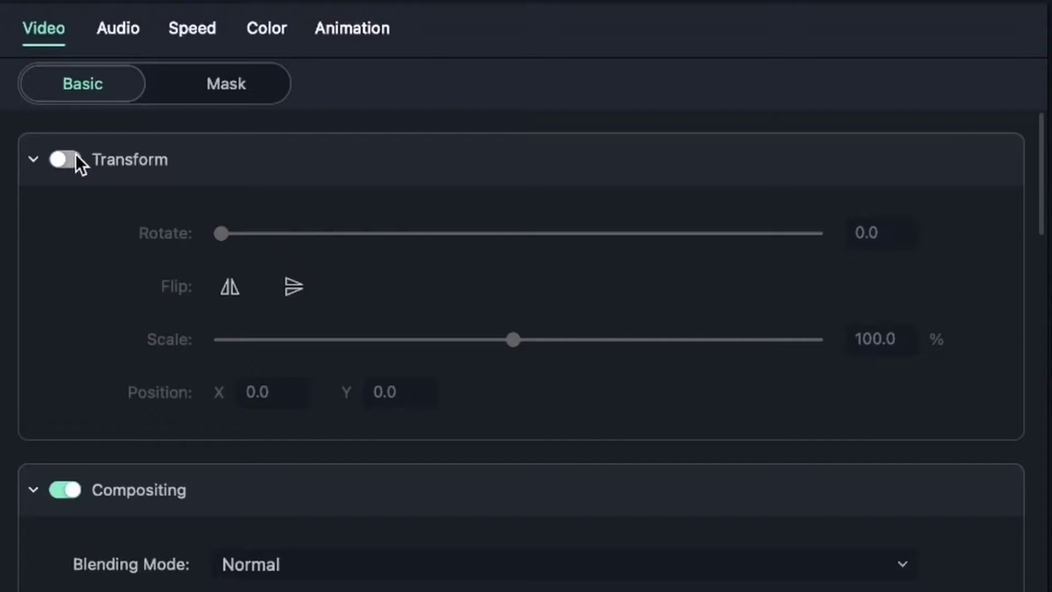
Collapse Compositing, Motion Tracking, Stabilization, Chroma Key, Lens Correction, Drop Shadow and Auto Enhance sections, then scroll back up.
click(35, 489)
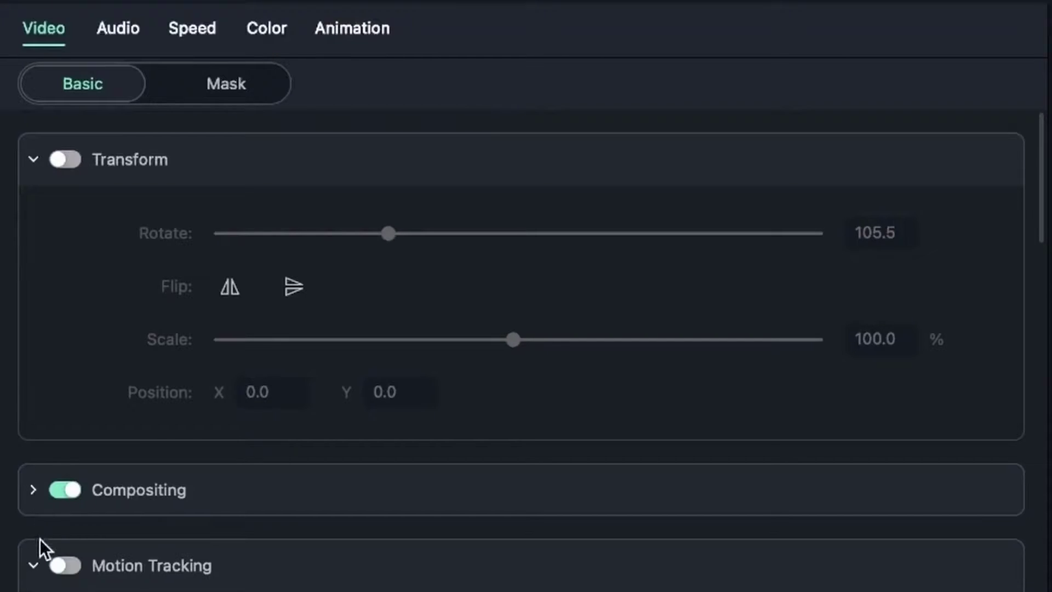
click(34, 563)
scroll(91, 531, down, 5)
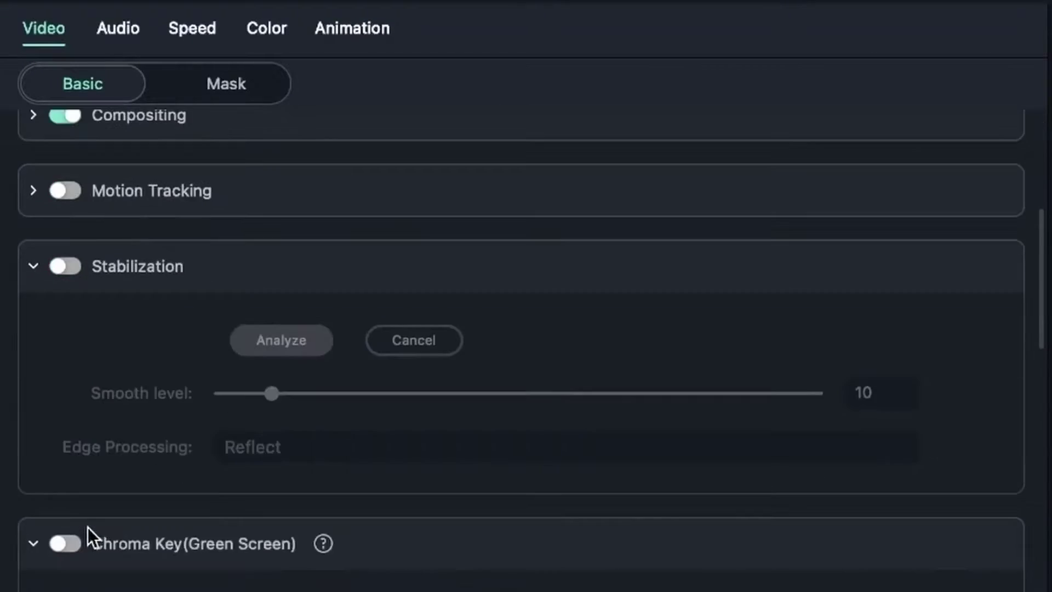
click(35, 267)
click(34, 341)
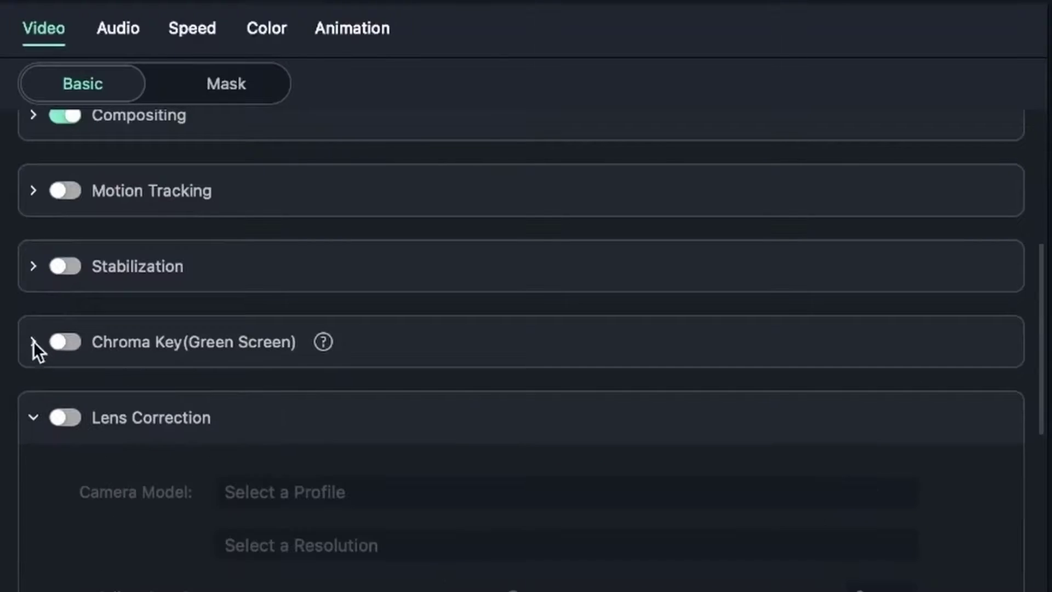
click(43, 417)
scroll(41, 422, down, 2)
click(34, 438)
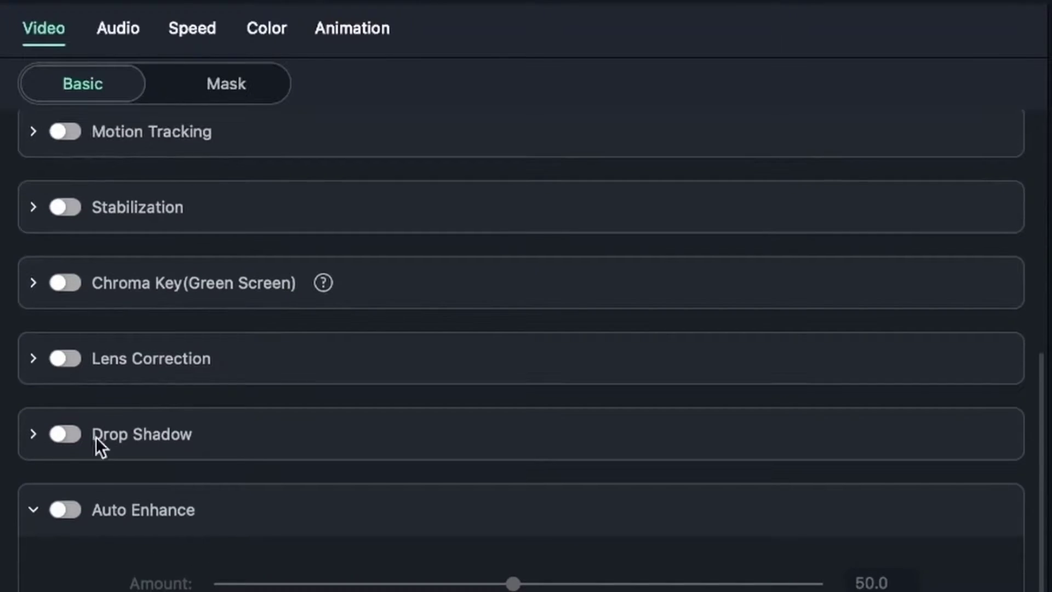
click(33, 509)
scroll(134, 204, up, 3)
scroll(101, 388, up, 8)
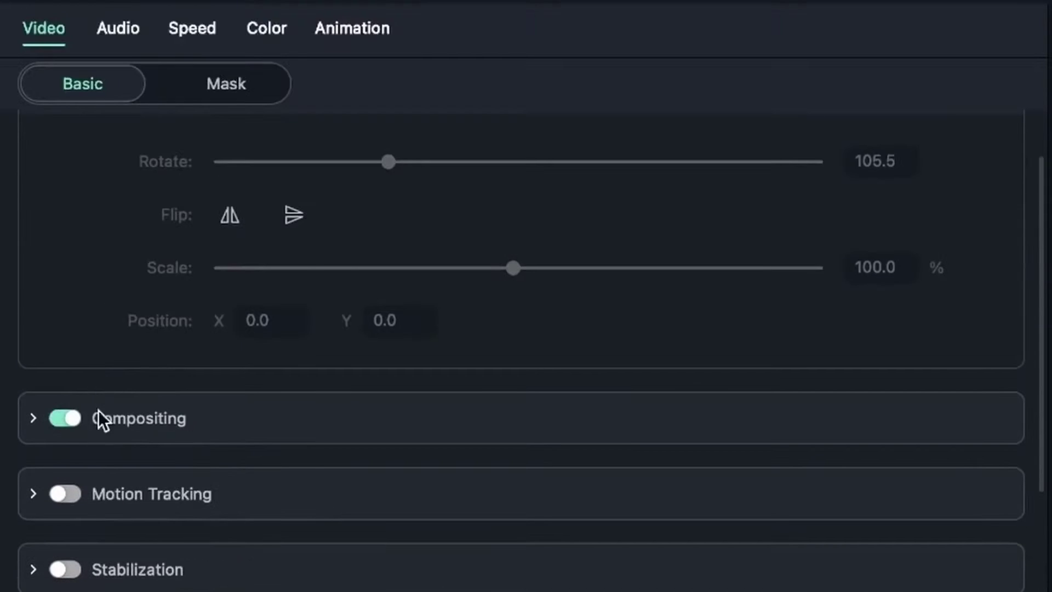
scroll(183, 456, down, 8)
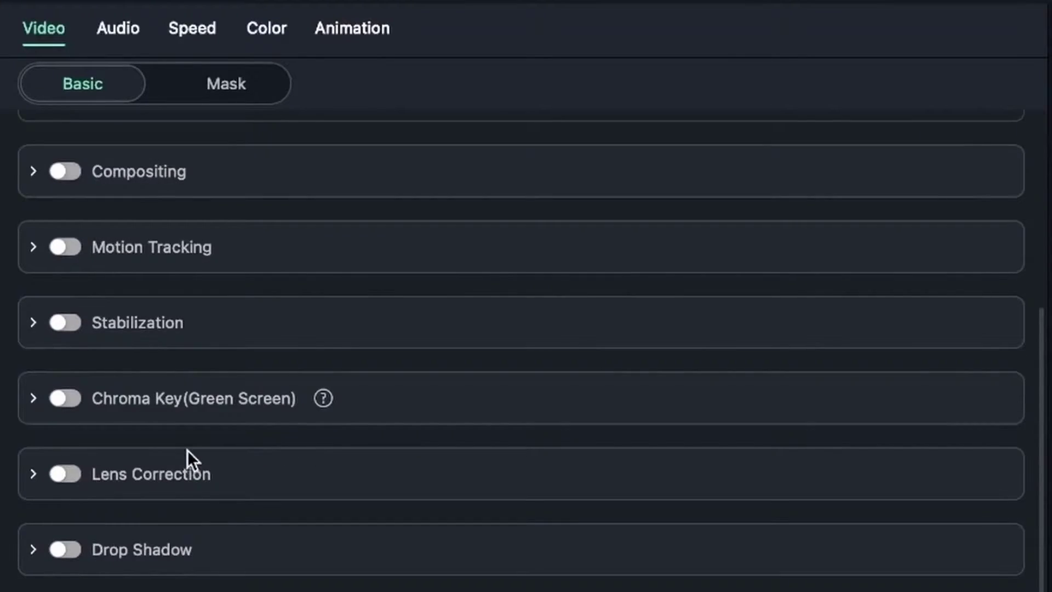
scroll(188, 444, up, 10)
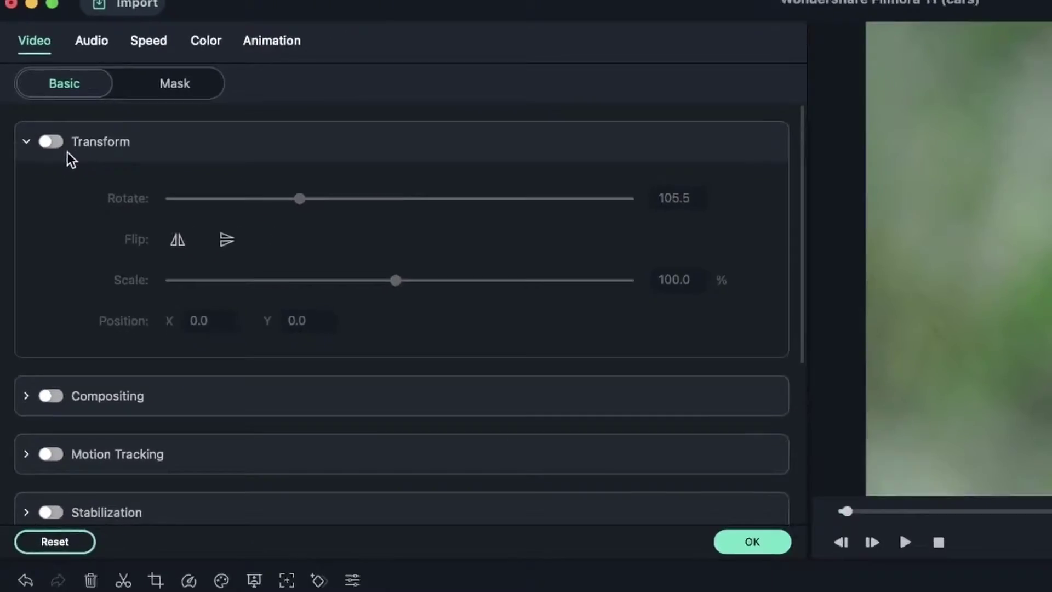
Turn Transform back on, test the Rotate and Scale sliders, then reset them to defaults.
click(65, 160)
click(974, 235)
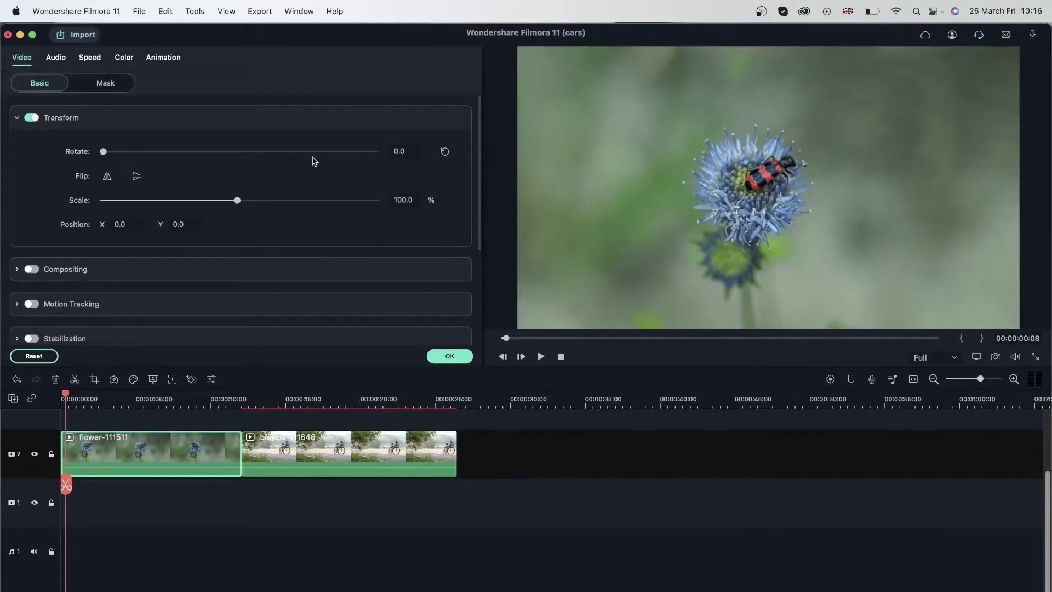
drag(310, 154, 343, 151)
drag(203, 204, 170, 205)
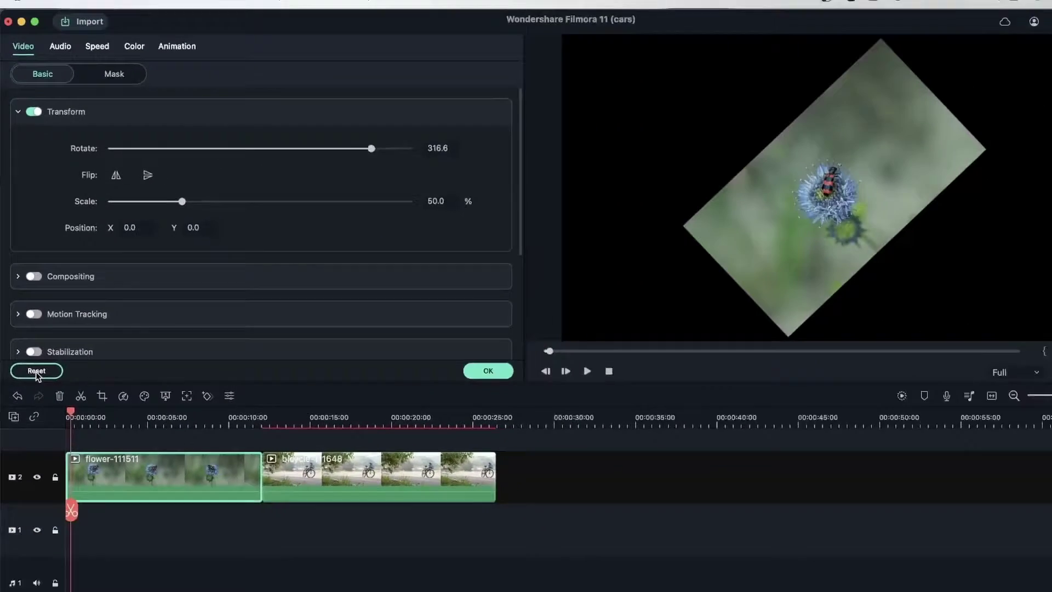
click(34, 364)
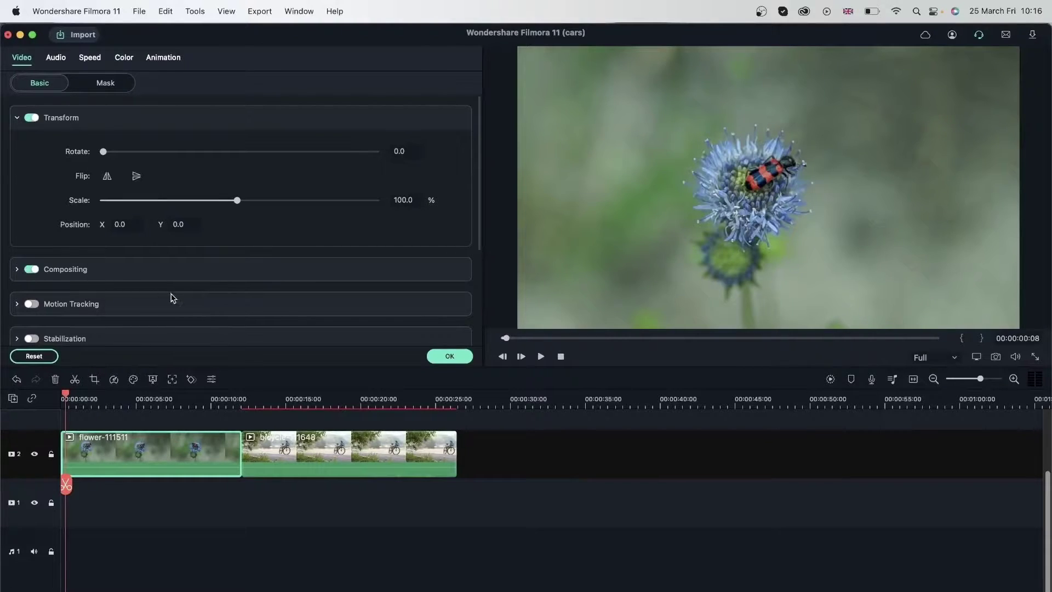
scroll(163, 298, down, 5)
scroll(146, 288, up, 5)
drag(103, 152, 307, 153)
click(398, 149)
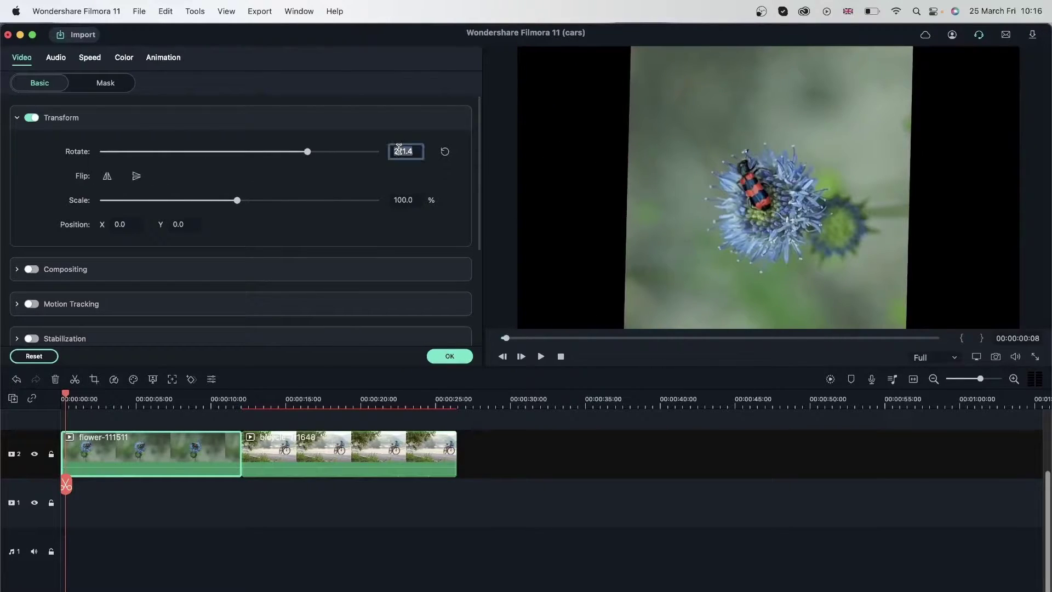
text(90)
key(Return)
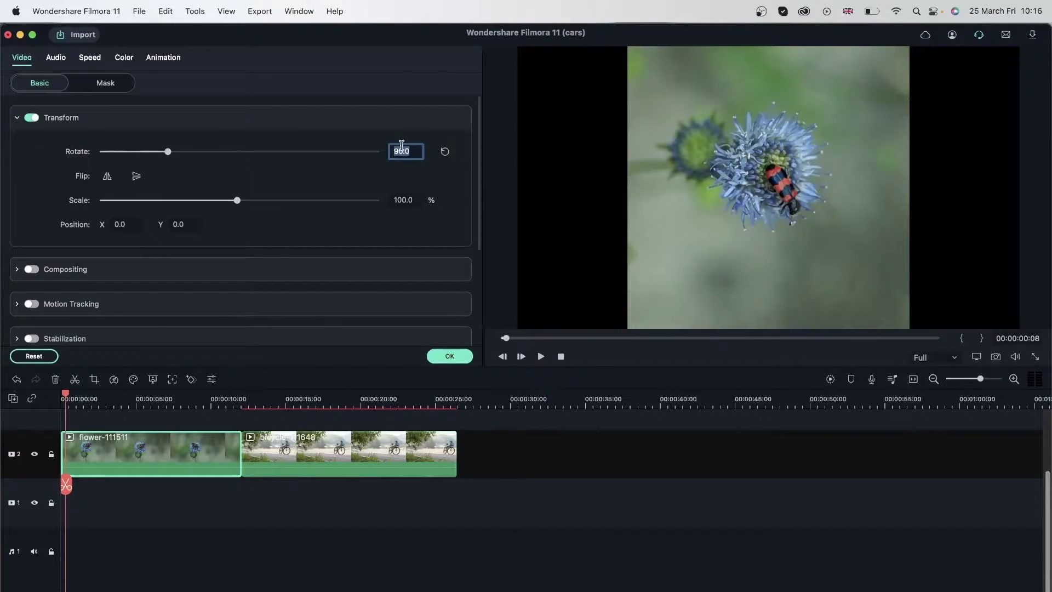
drag(168, 152, 438, 175)
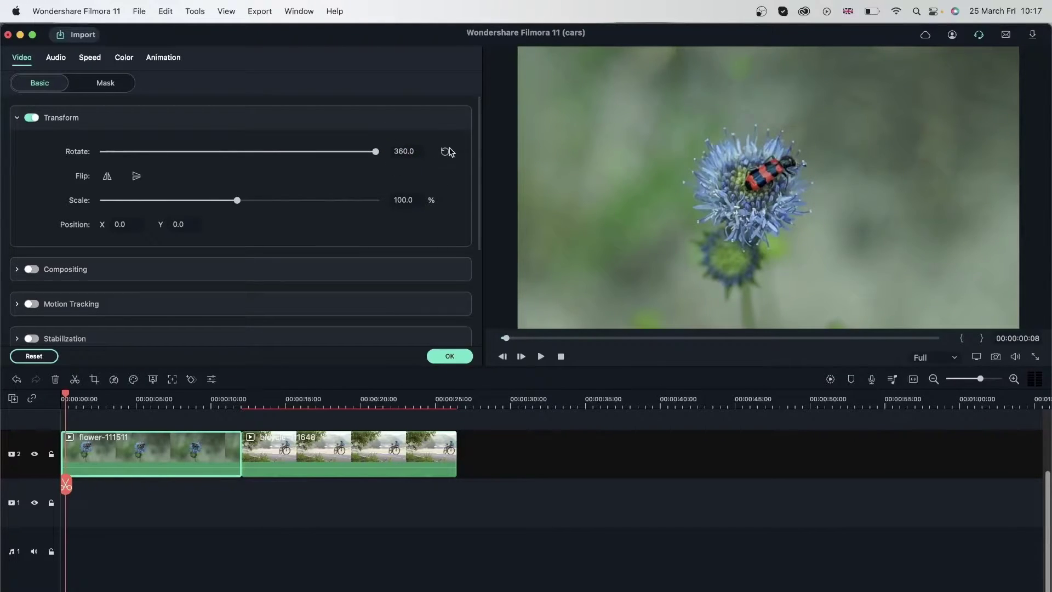
click(445, 152)
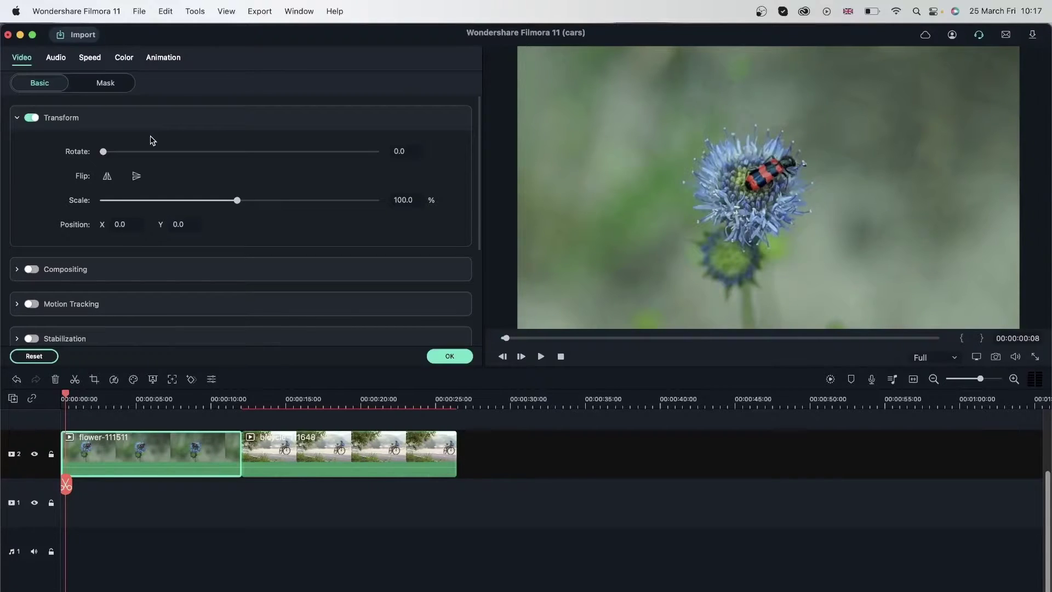
mouse_move(154, 151)
mouse_move(104, 156)
mouse_down()
mouse_move(159, 162)
mouse_move(91, 158)
mouse_up()
drag(106, 156, 56, 160)
mouse_move(103, 153)
mouse_down()
mouse_move(127, 158)
mouse_move(116, 159)
mouse_up()
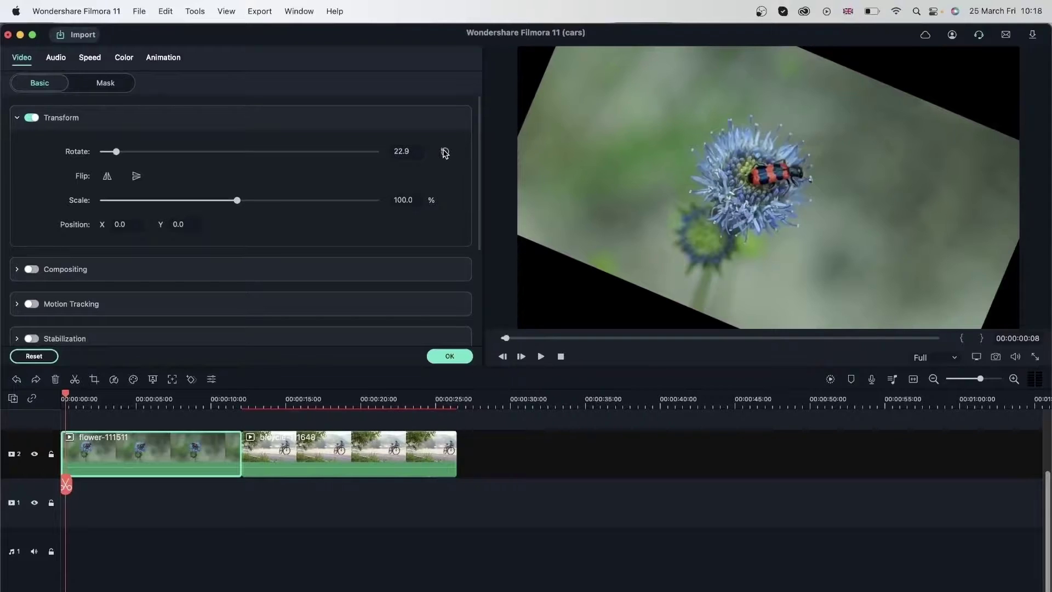
Reset rotation to 0 and mirror the flower clip horizontally.
click(444, 152)
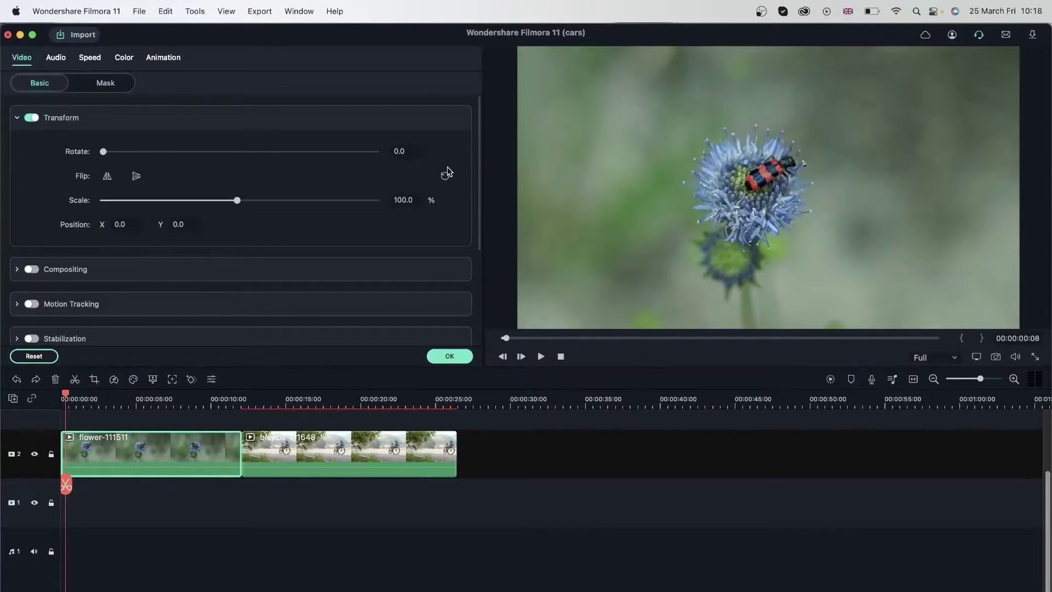
click(107, 179)
click(108, 180)
click(110, 180)
click(109, 180)
click(107, 179)
Move to the bicycle clip and test its horizontal and vertical flips.
drag(67, 427, 323, 427)
click(387, 441)
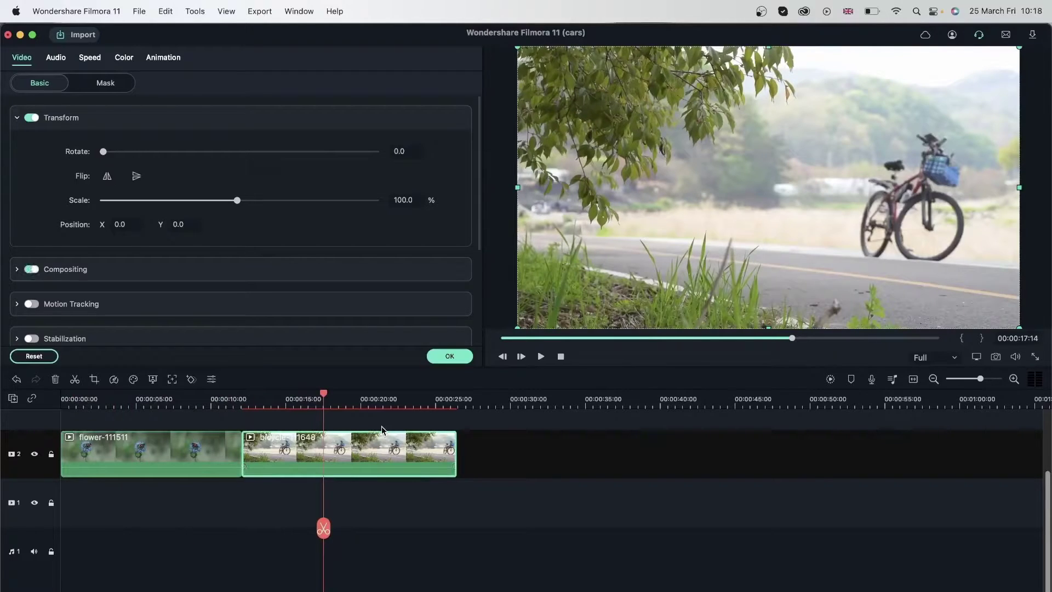
click(107, 176)
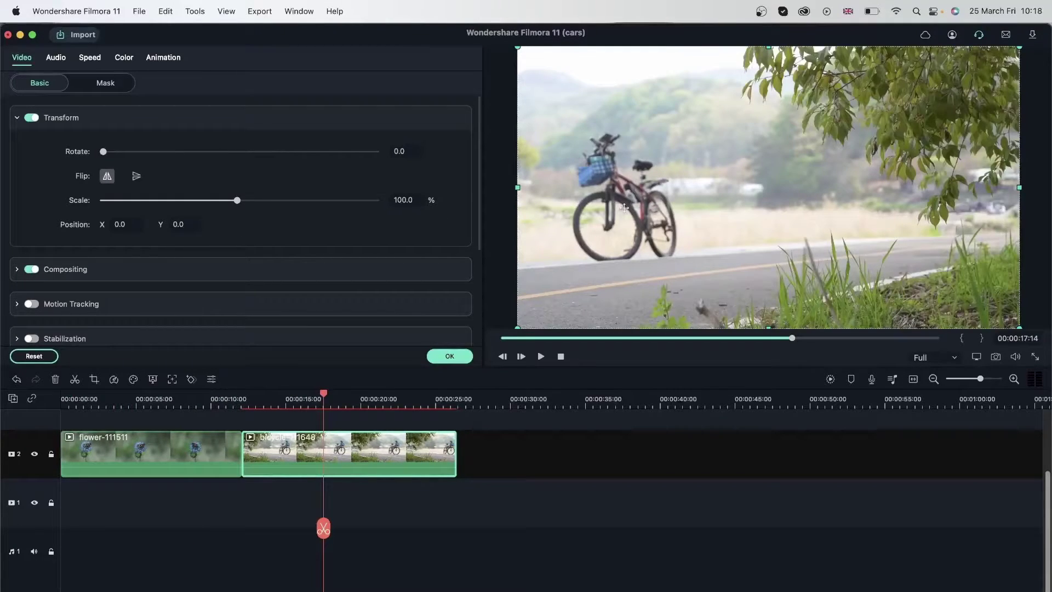
drag(325, 397, 353, 418)
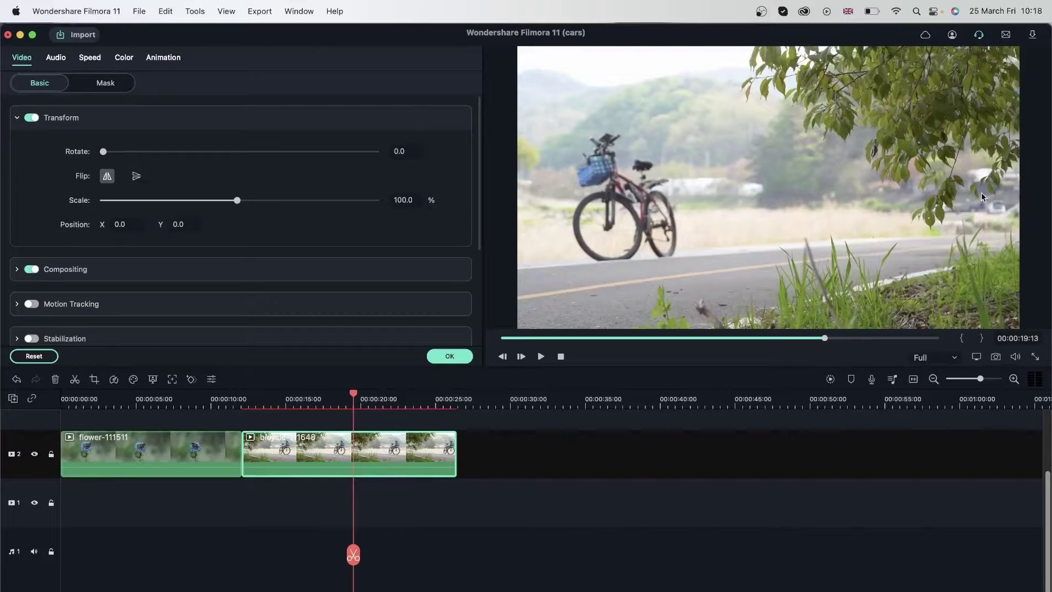
click(135, 176)
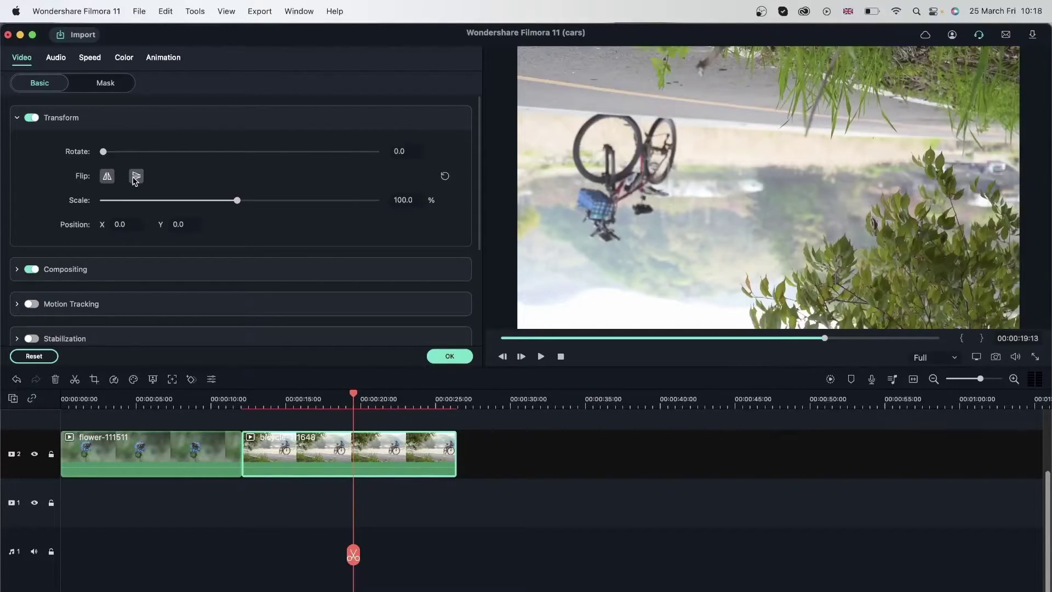
click(135, 176)
click(136, 177)
click(107, 176)
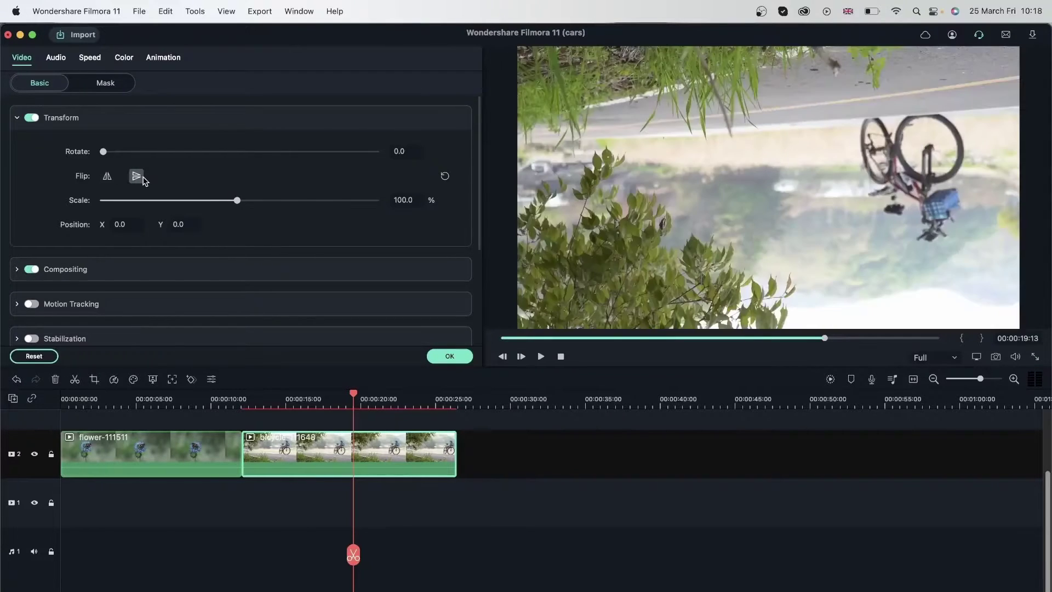
click(136, 177)
Try combined flips on the bicycle clip, reset both, and return to the flower clip.
click(108, 176)
click(136, 177)
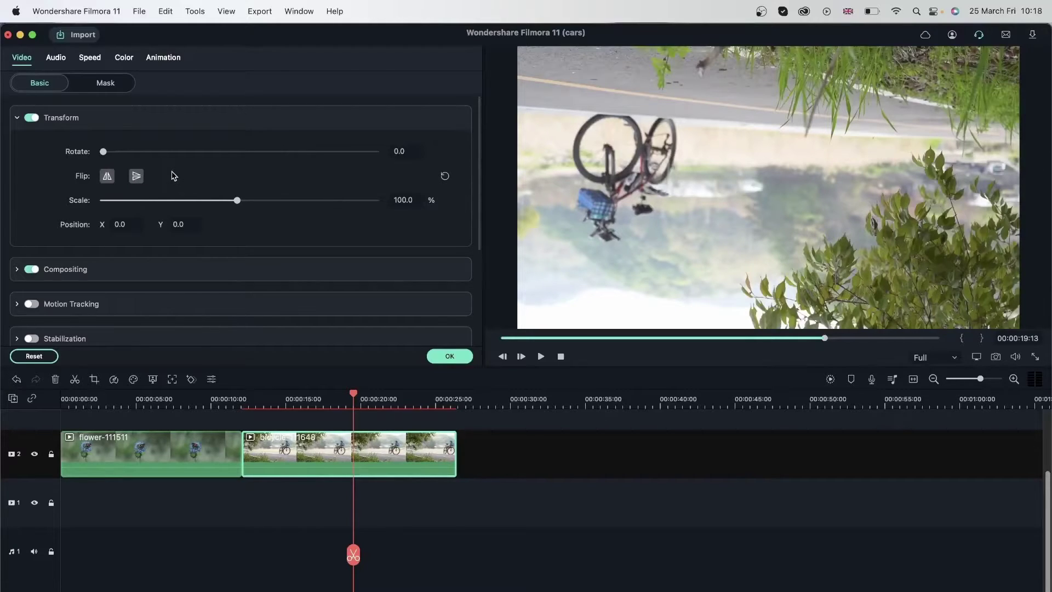
click(136, 176)
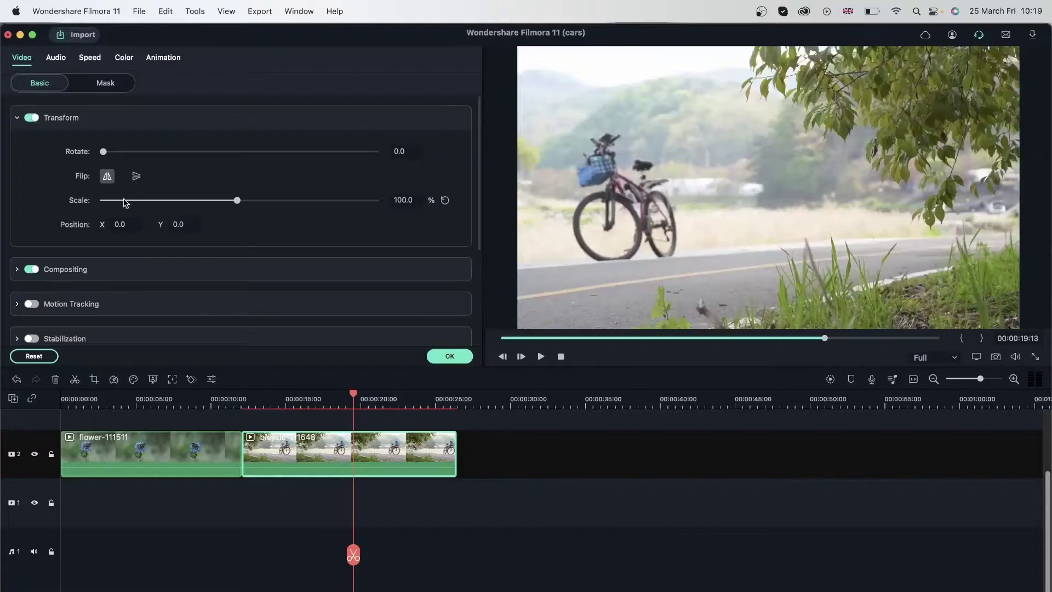
click(107, 176)
click(107, 176)
click(137, 177)
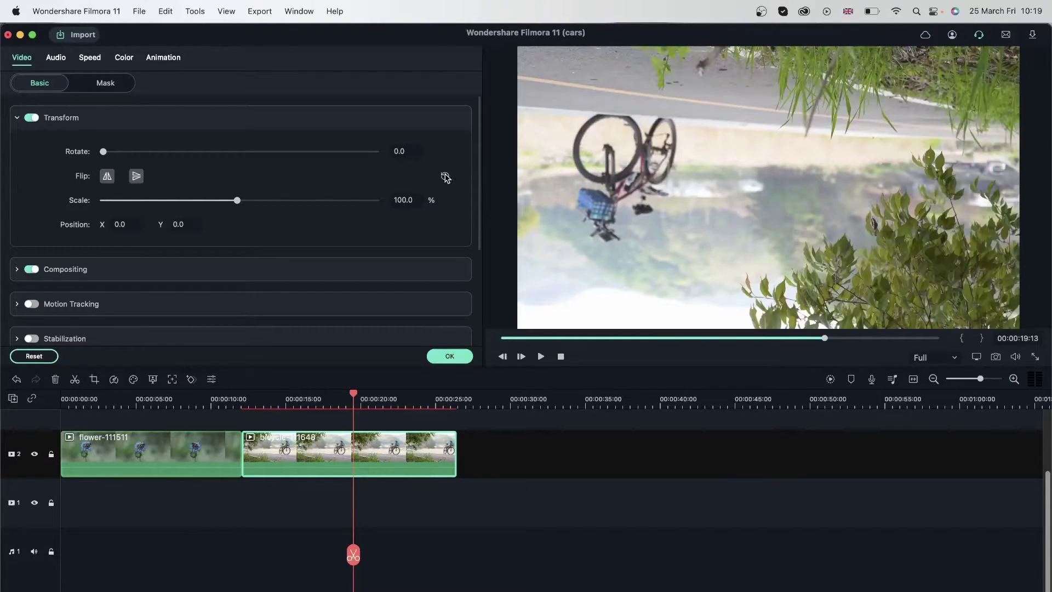
click(445, 177)
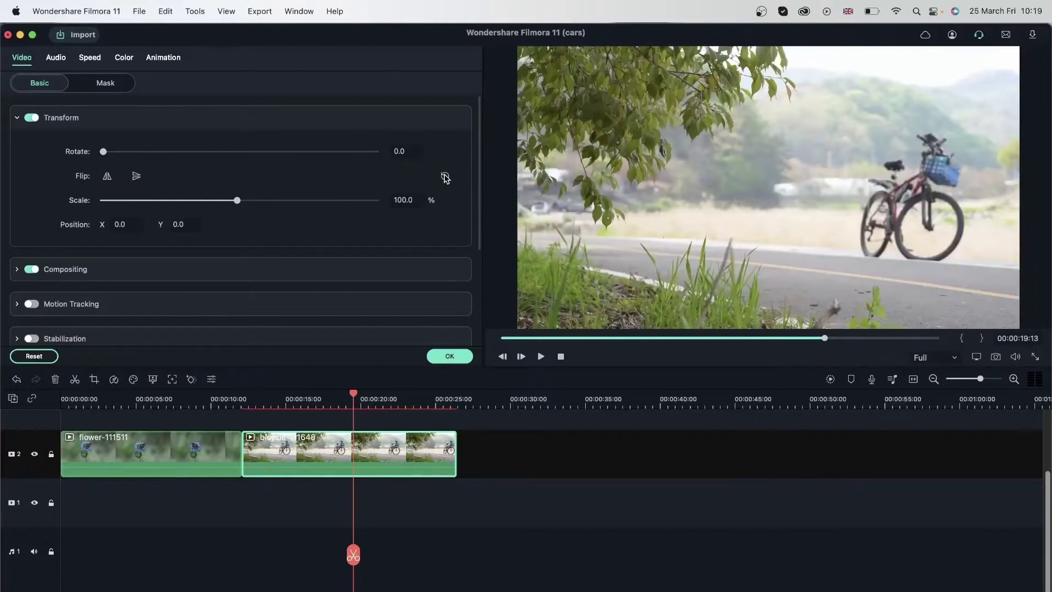
drag(353, 394, 274, 430)
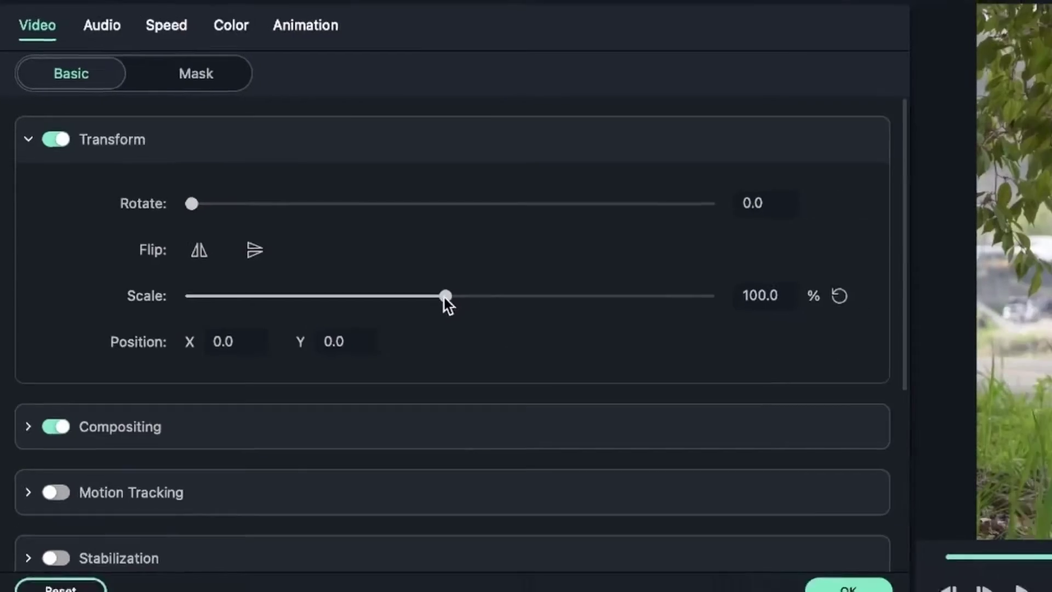
drag(466, 306, 398, 319)
drag(204, 207, 99, 217)
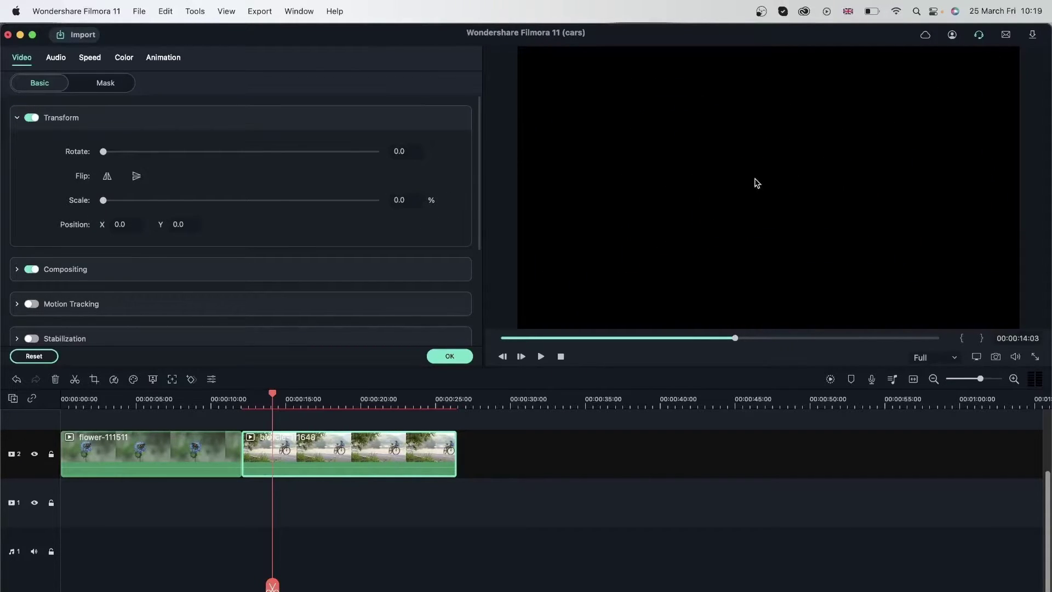
drag(103, 200, 406, 237)
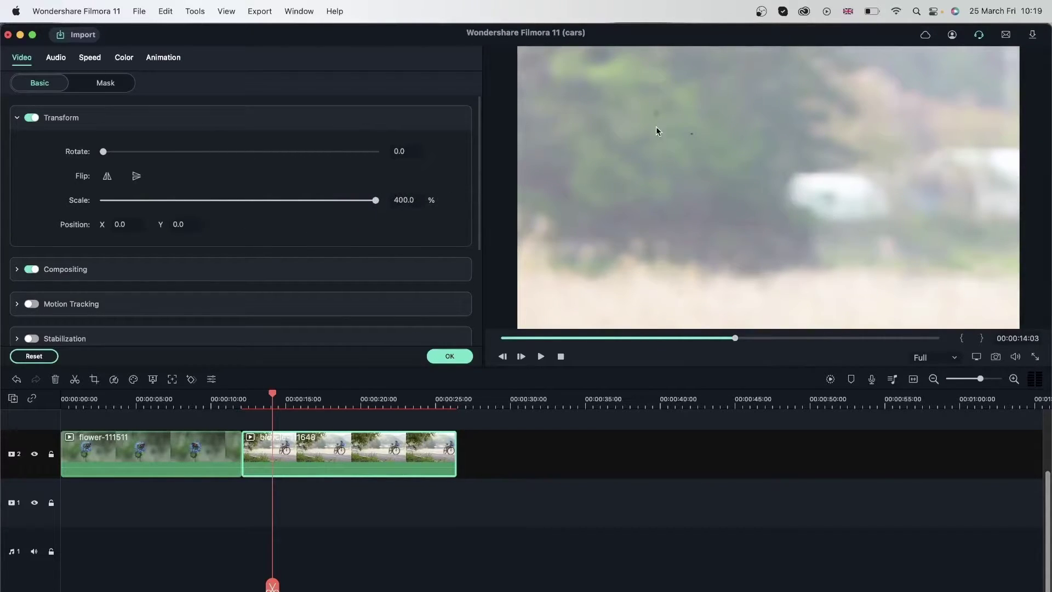
drag(375, 200, 267, 239)
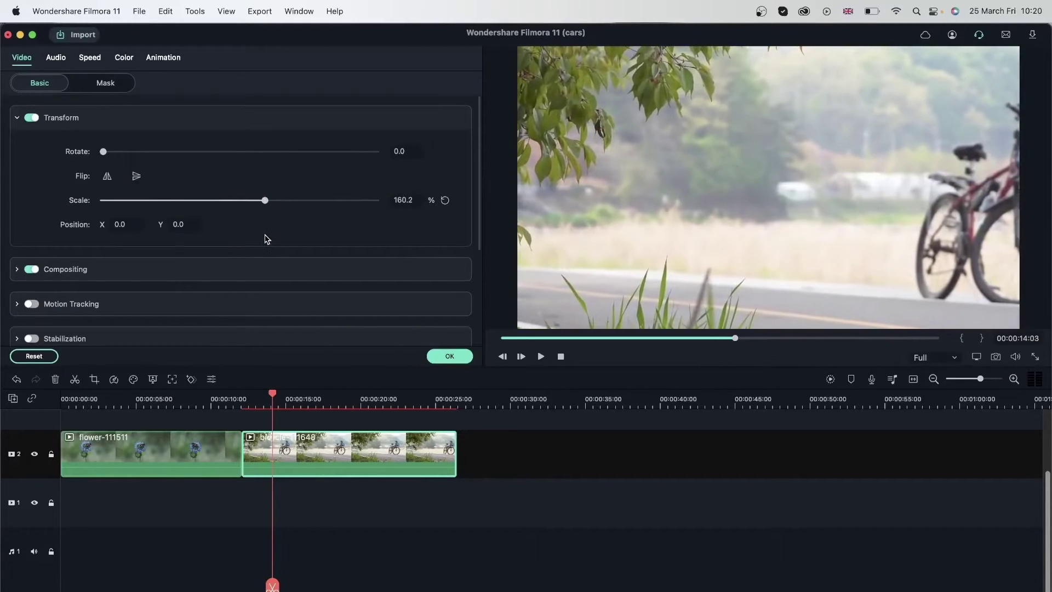
drag(264, 200, 173, 200)
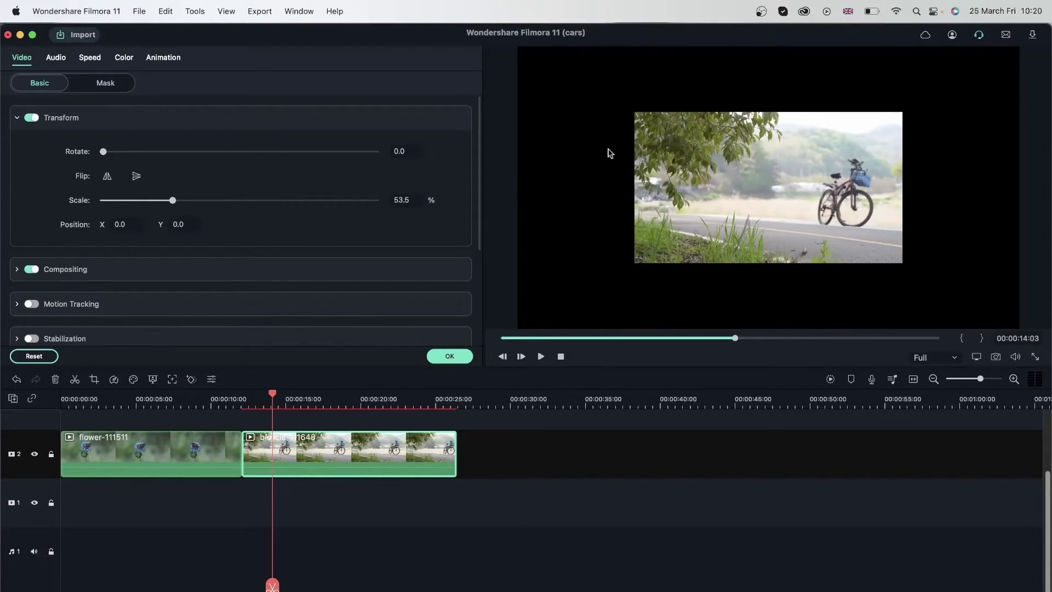
Reset the bicycle clip's scale to 100% and select the flower clip at 00:00:07:22.
click(445, 200)
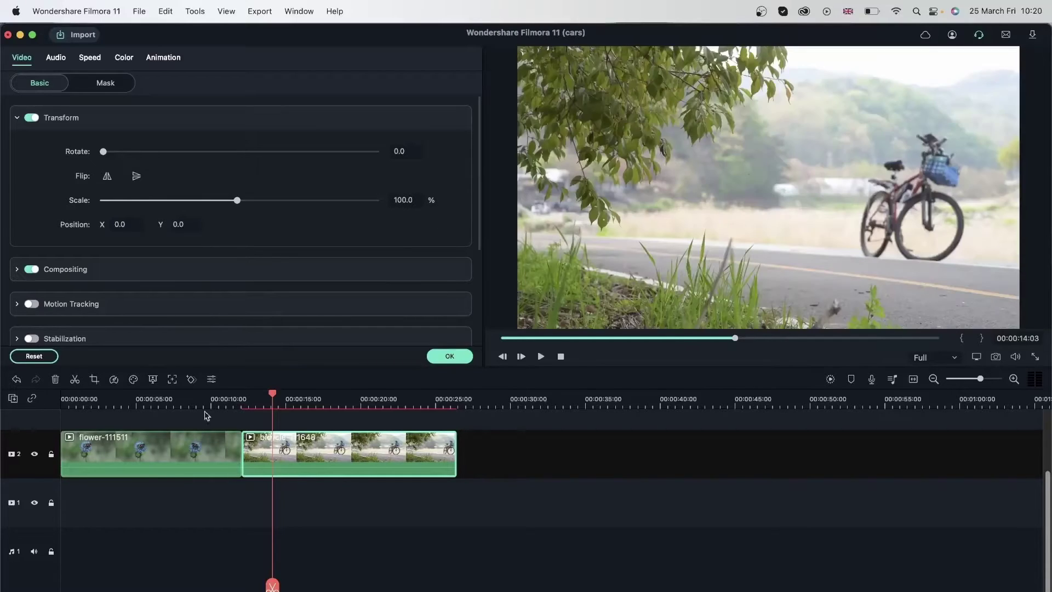
click(185, 459)
click(178, 400)
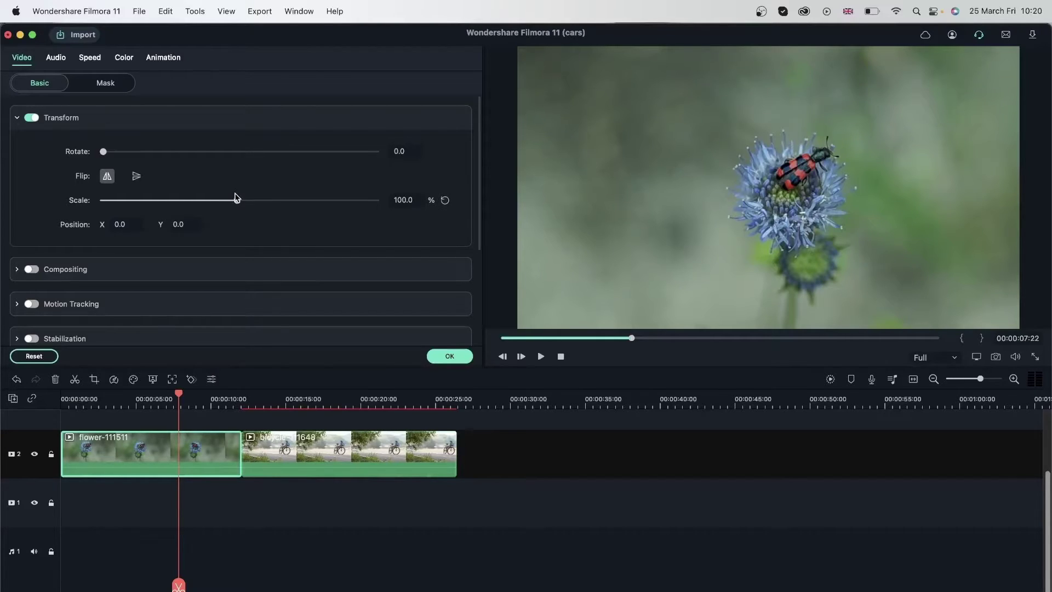
Test enlarging the flower clip to about 184–198% with a flip, then restore it to 100%.
drag(237, 203, 277, 202)
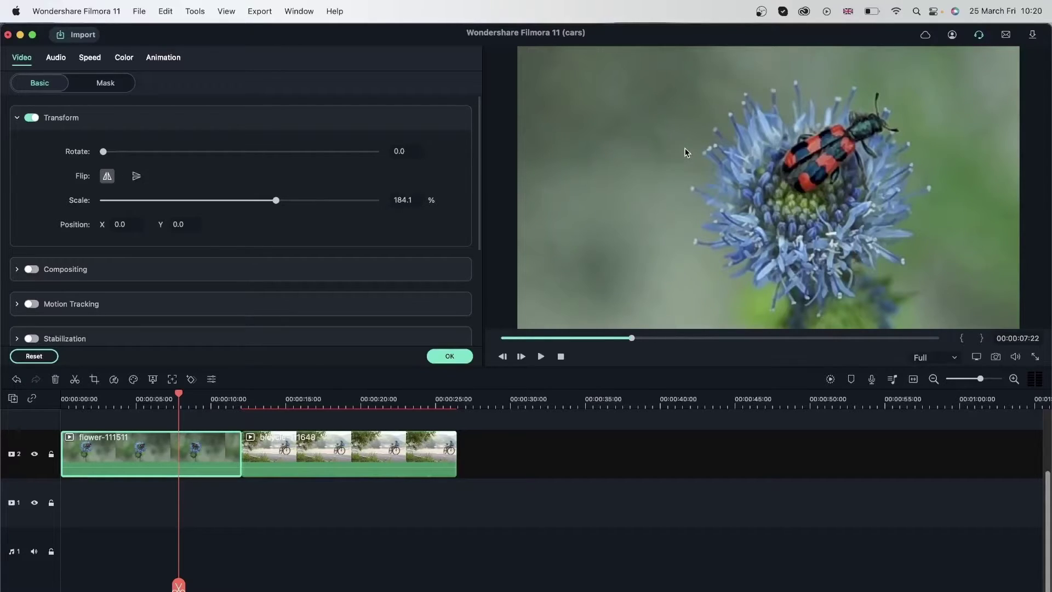
click(107, 176)
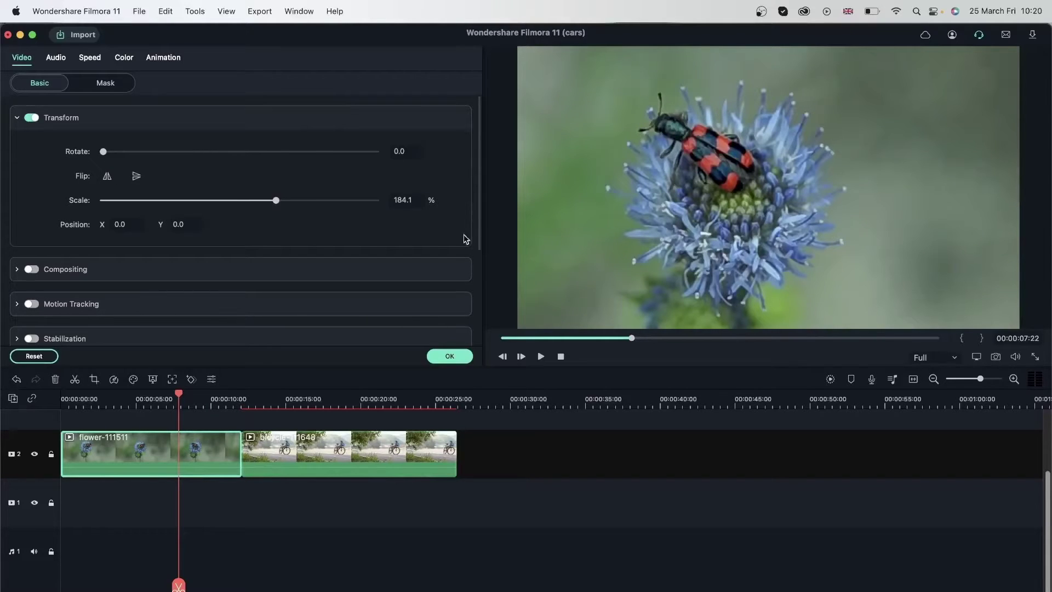
drag(276, 200, 216, 219)
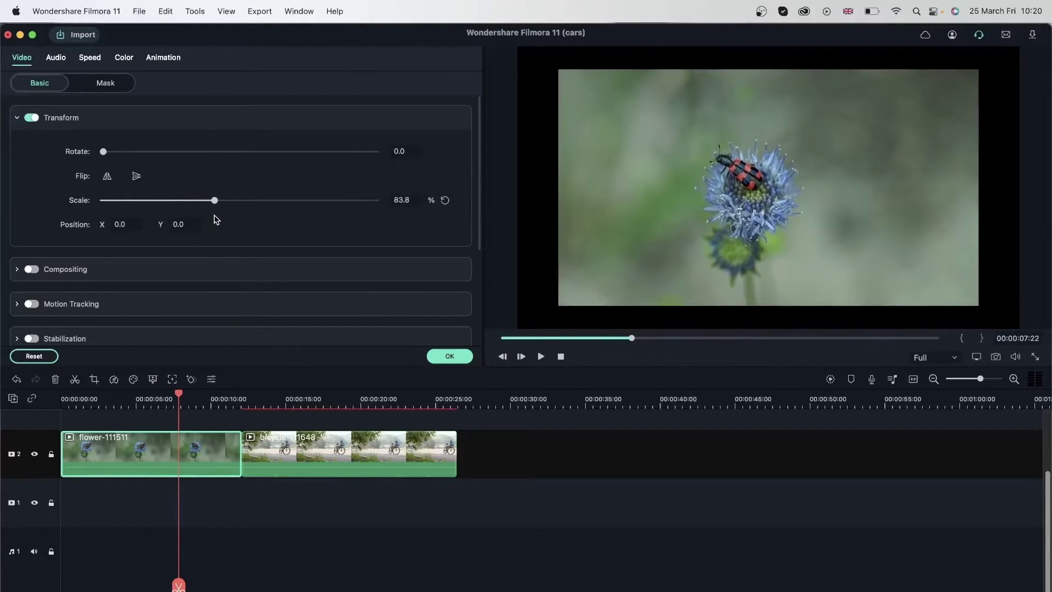
click(446, 201)
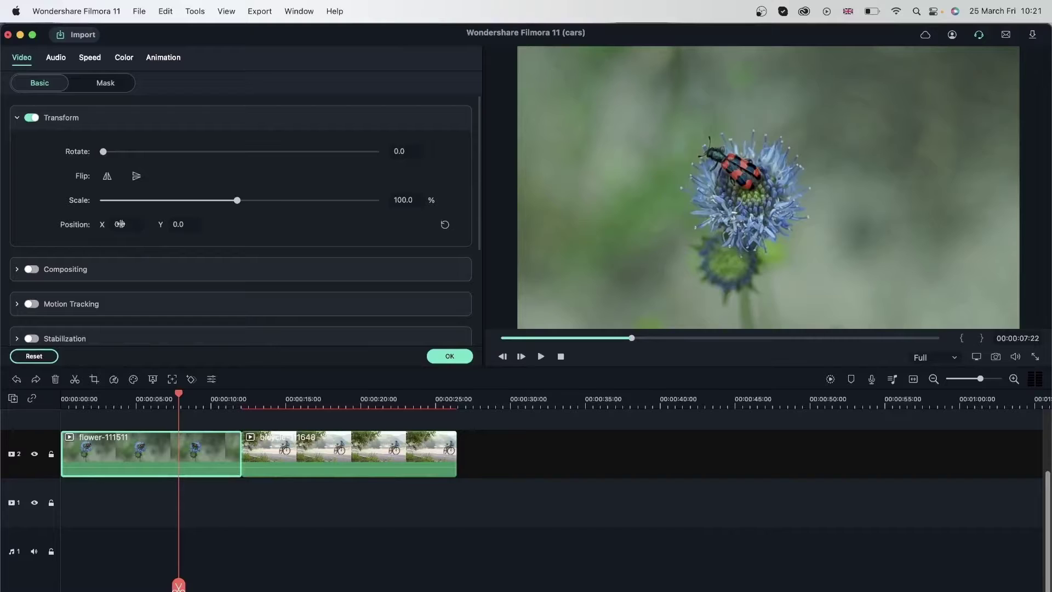
drag(120, 224, 19, 227)
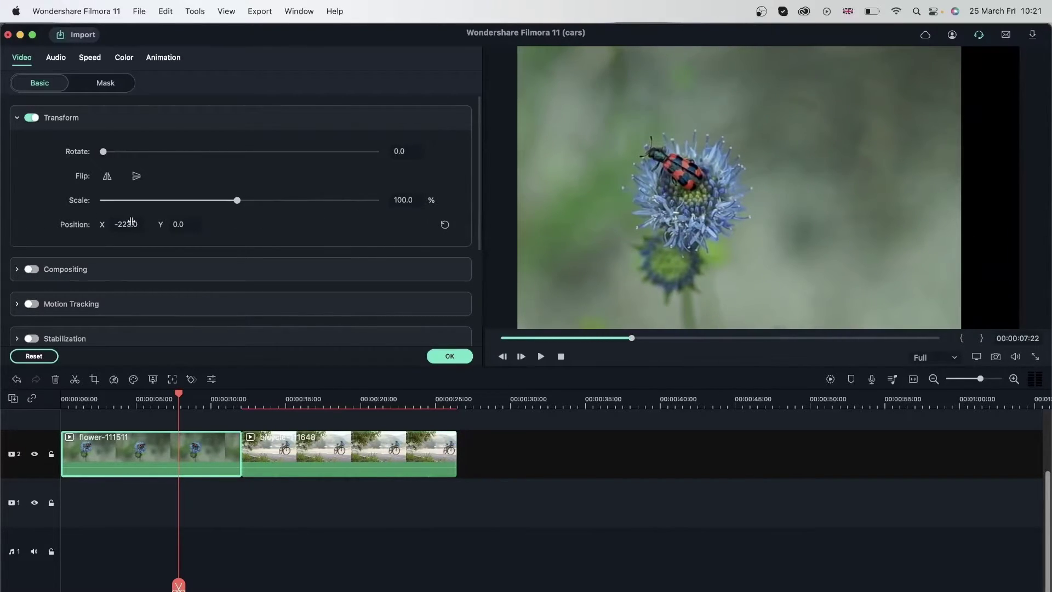
drag(132, 222, 174, 225)
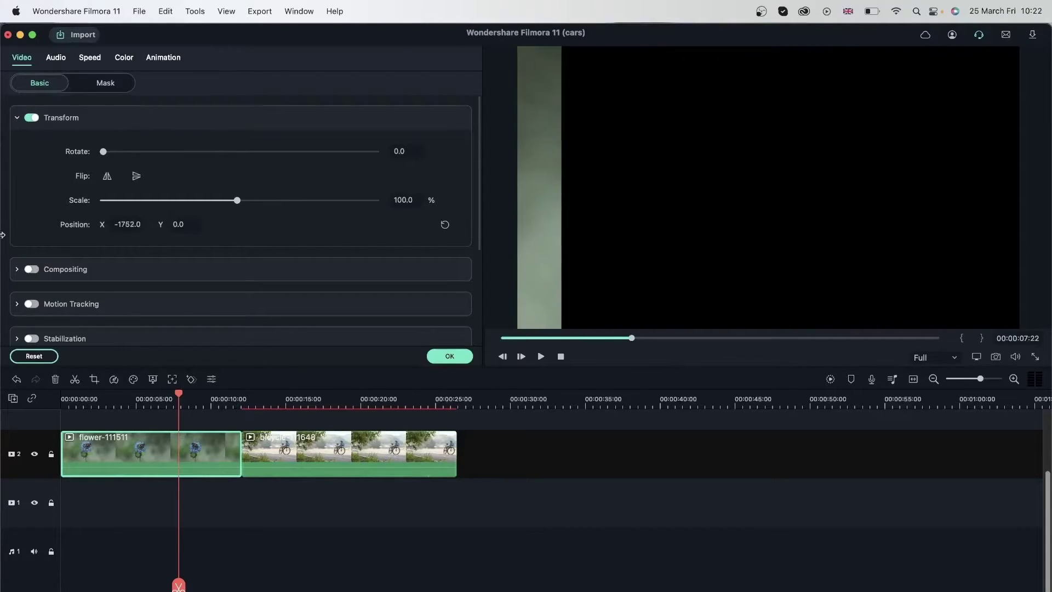
drag(129, 224, 69, 247)
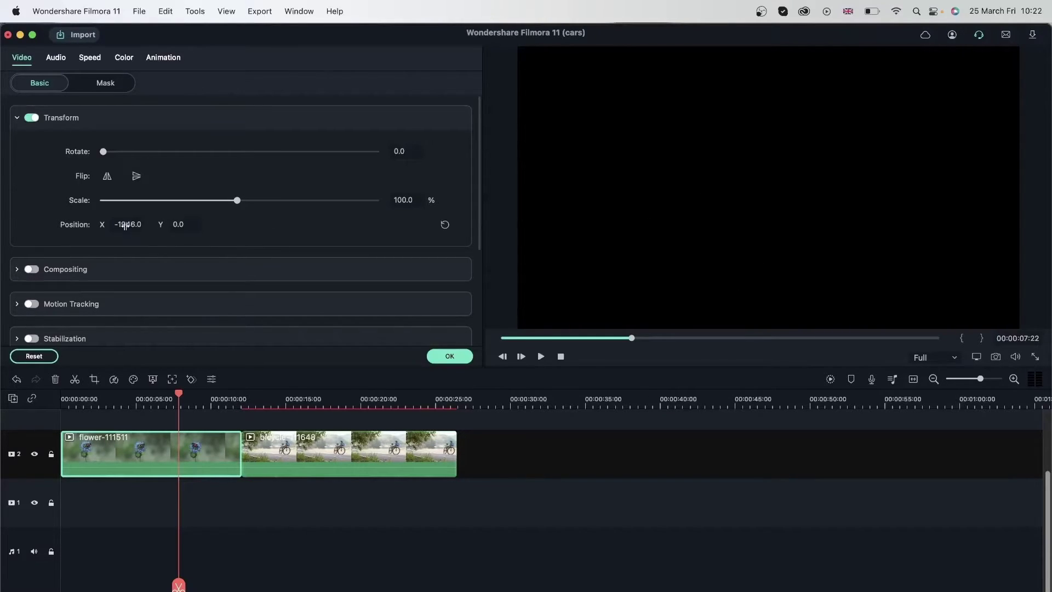
drag(125, 225, 266, 232)
drag(127, 224, 537, 245)
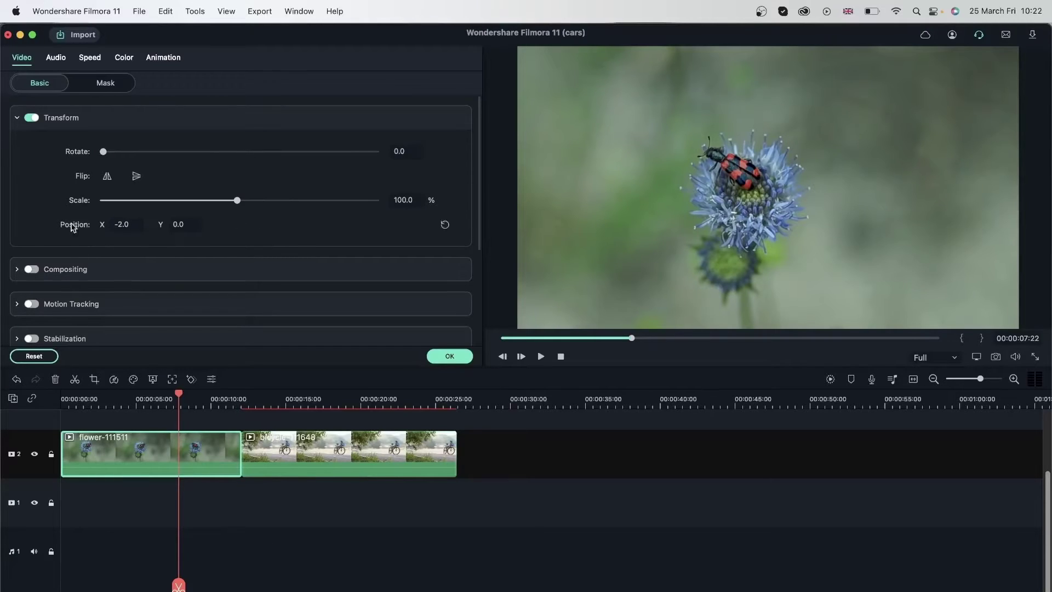
drag(240, 201, 281, 201)
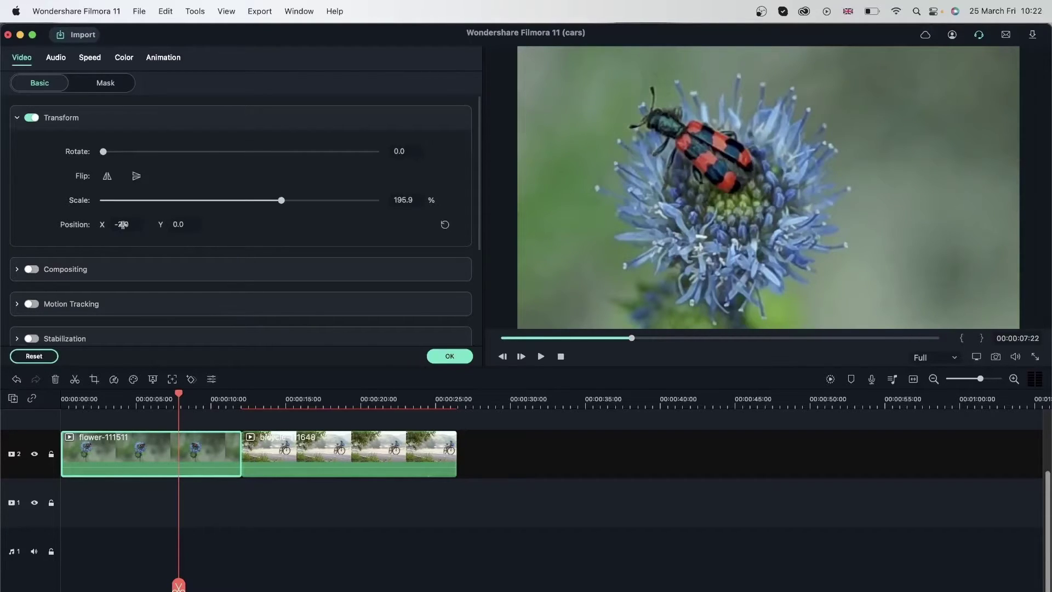
drag(122, 224, 254, 237)
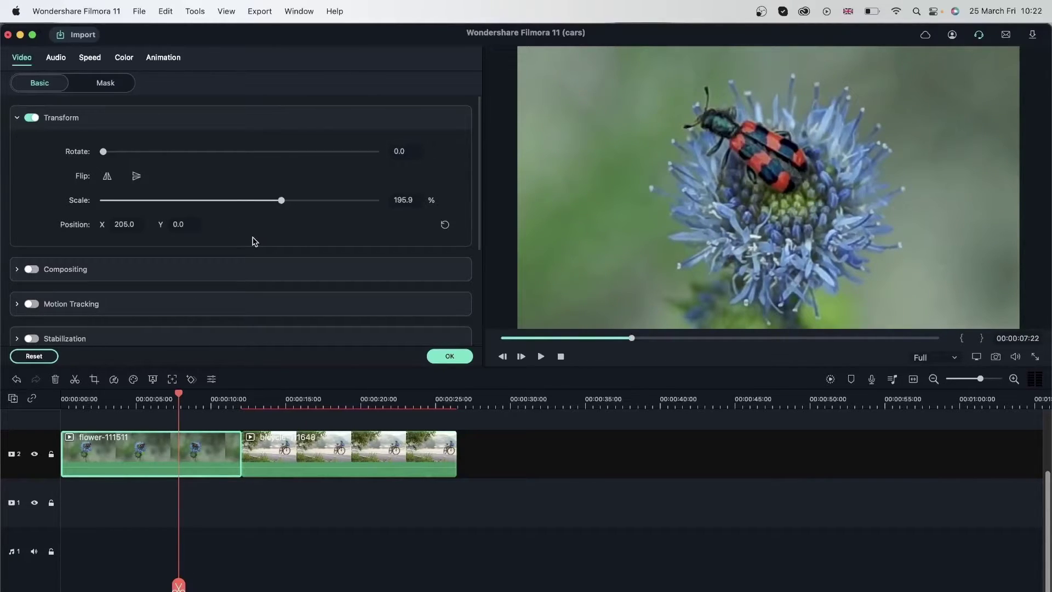
click(446, 226)
click(445, 200)
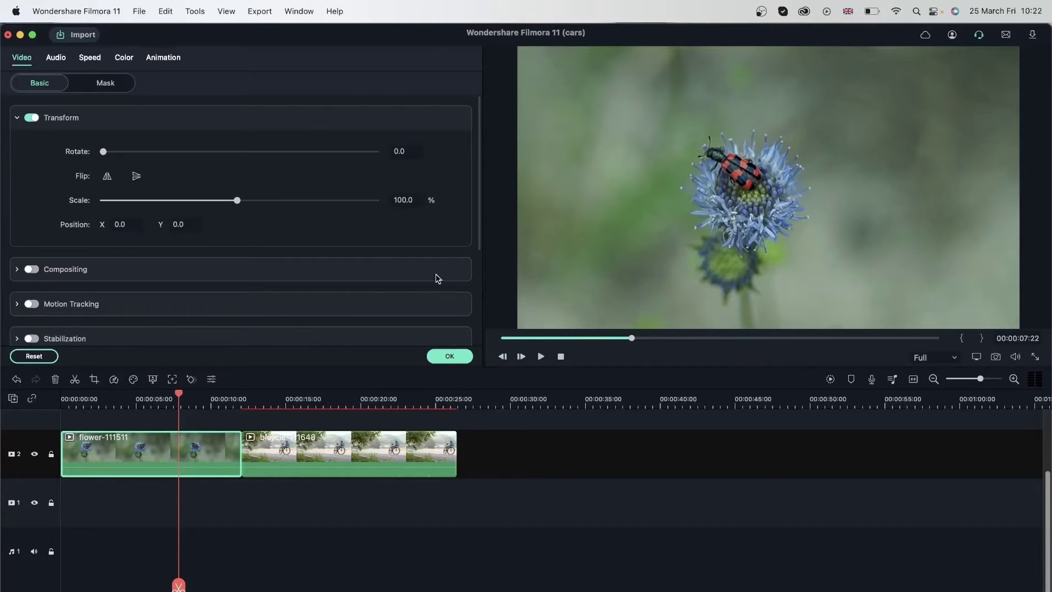
drag(174, 224, 11, 233)
drag(187, 222, 21, 230)
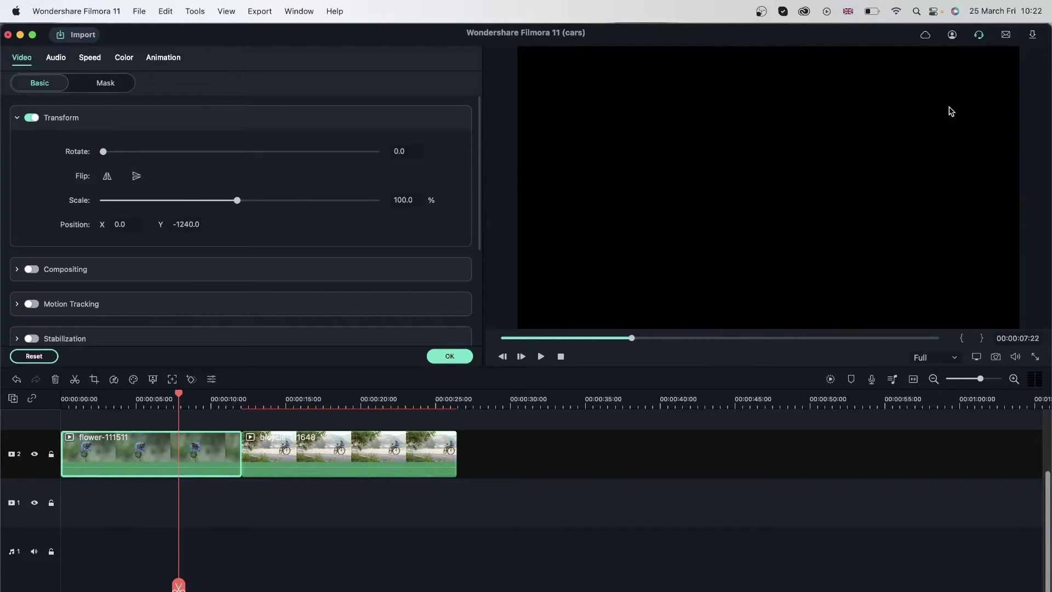
click(542, 357)
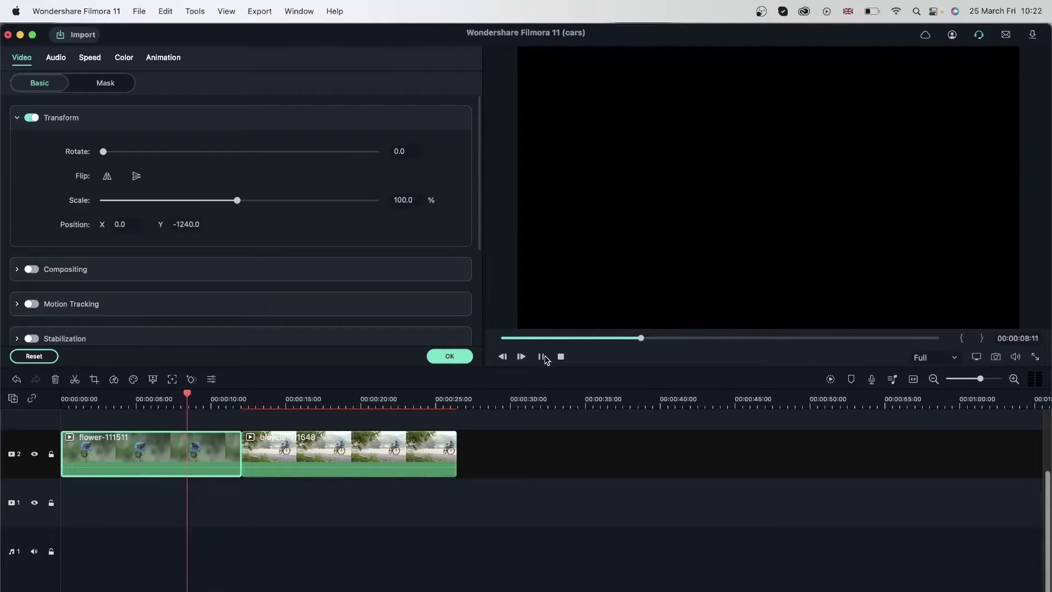
click(542, 357)
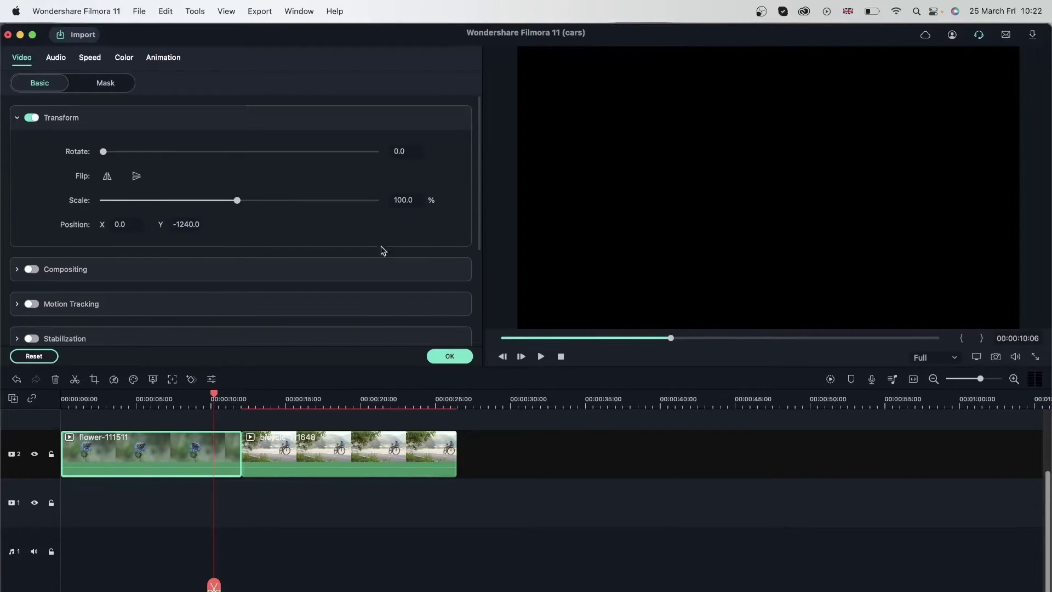
click(445, 225)
At 00:00:05:04, scale the flower clip to 179.8% and position it at X 238, Y 62.
drag(671, 338, 607, 339)
click(232, 391)
click(138, 400)
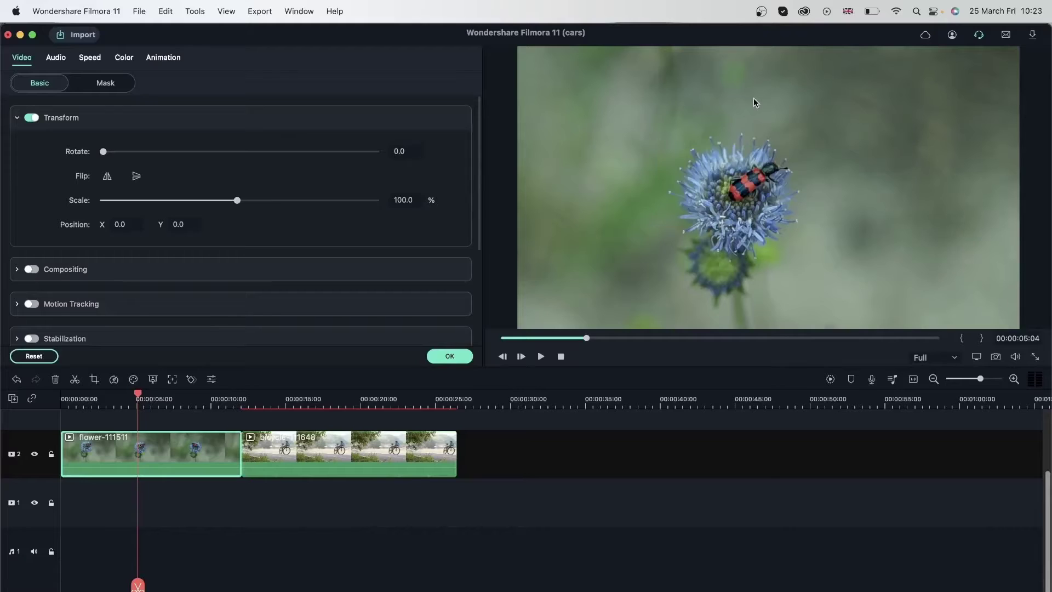
drag(236, 201, 274, 202)
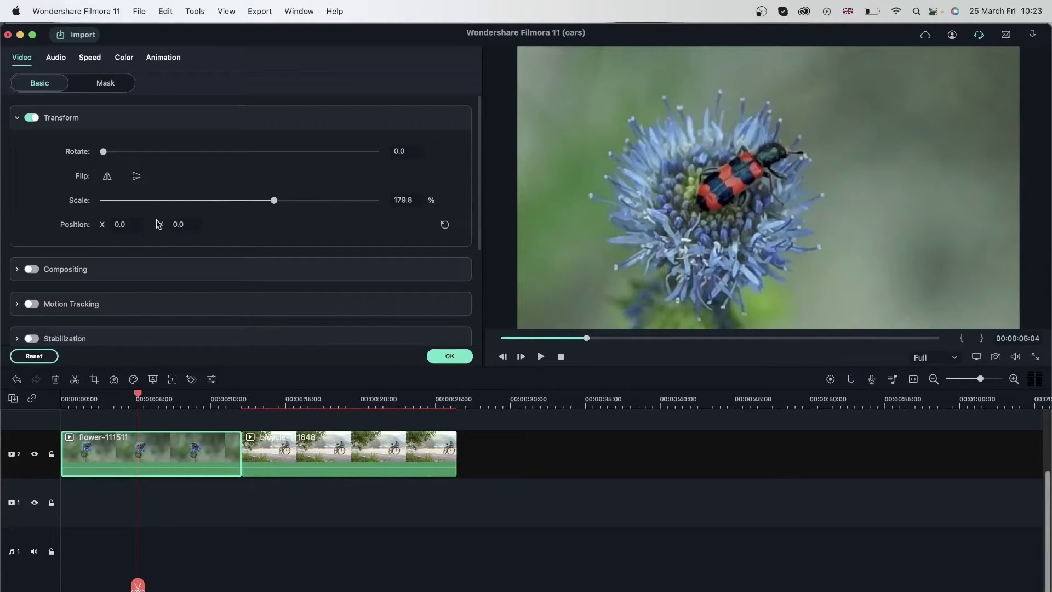
drag(120, 224, 270, 234)
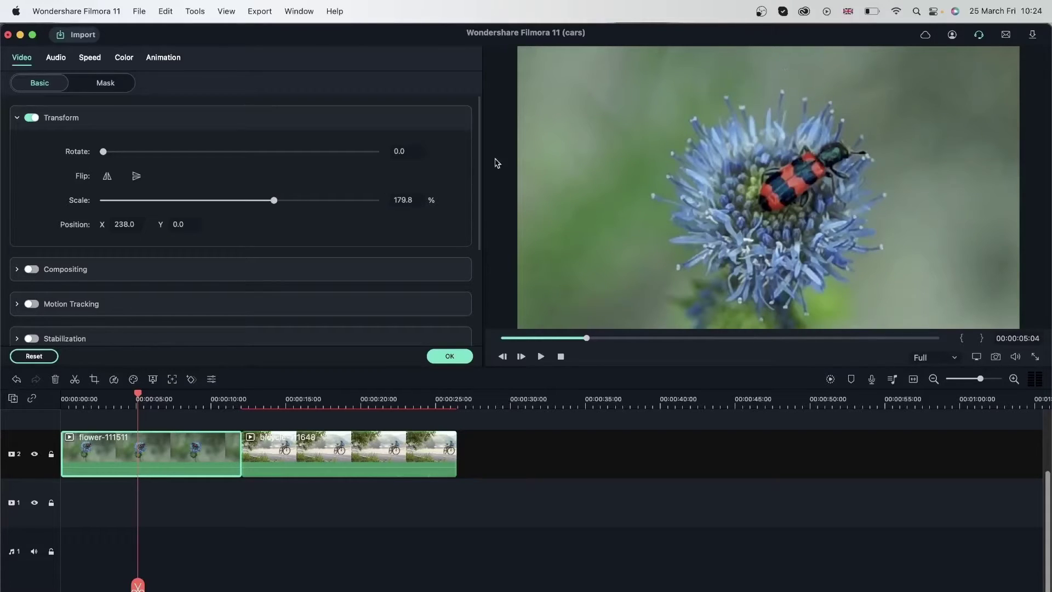
drag(183, 224, 230, 231)
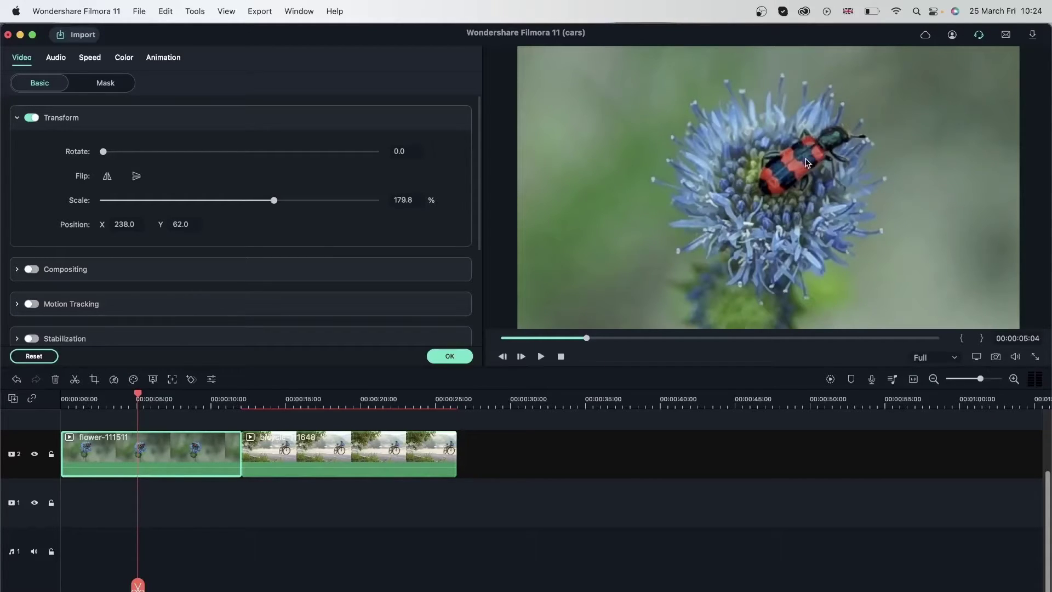
Rotate the flower clip to 31.7, scale it to 206.2%, and place it at X 199, Y -90.
drag(103, 151, 124, 157)
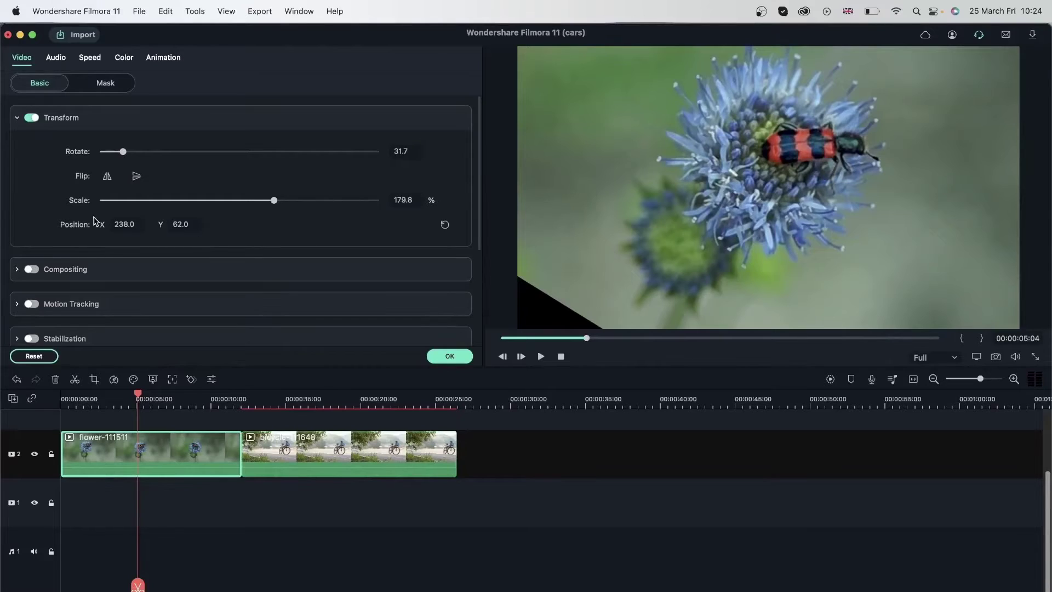
drag(118, 223, 101, 224)
drag(181, 225, 53, 217)
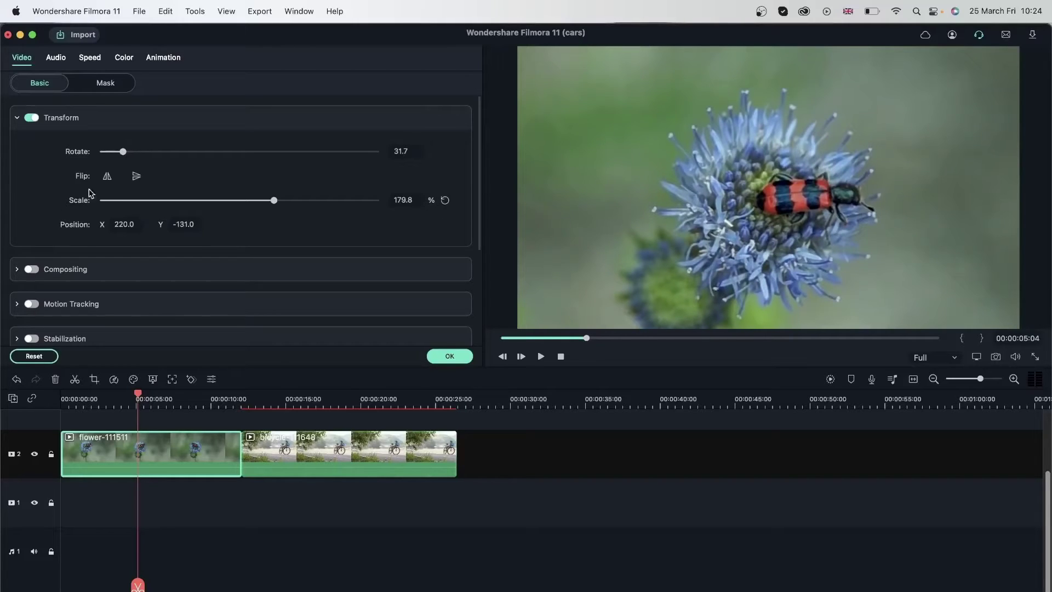
drag(274, 203, 287, 203)
drag(128, 226, 218, 228)
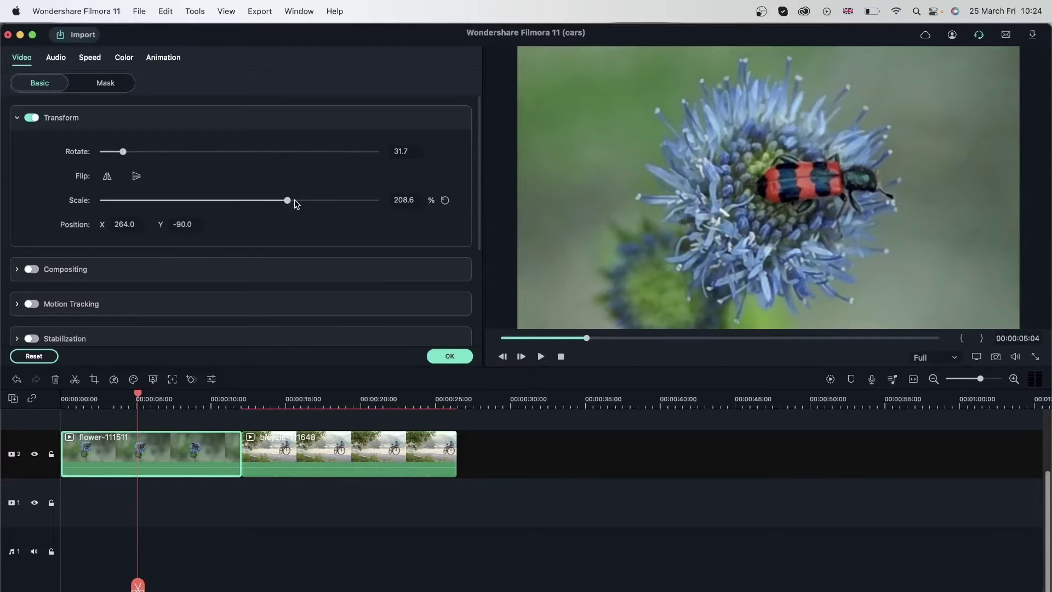
mouse_move(289, 201)
mouse_down()
mouse_move(269, 203)
mouse_move(286, 205)
mouse_up()
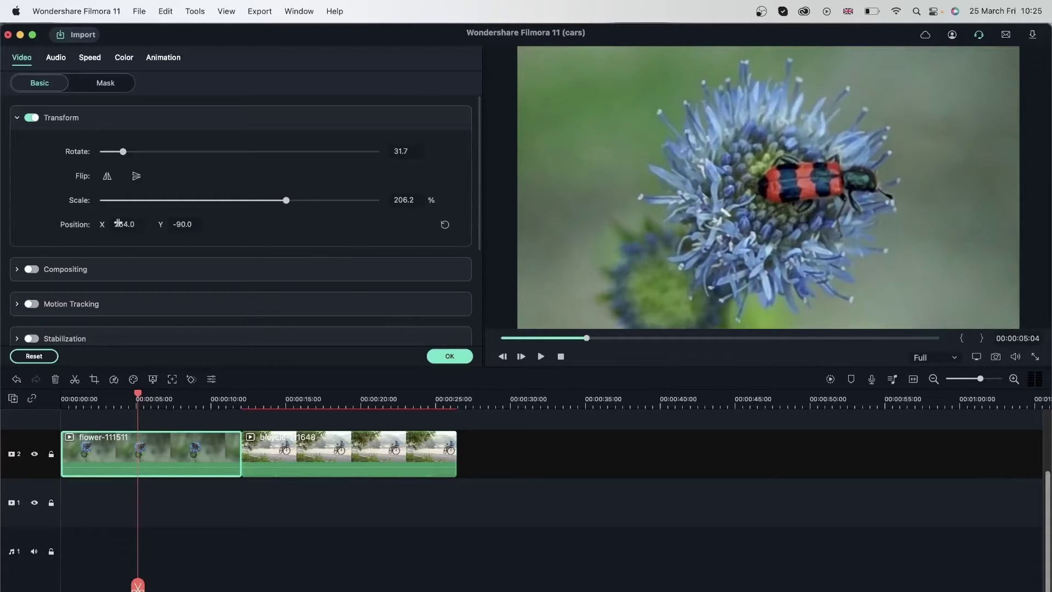
drag(121, 223, 75, 222)
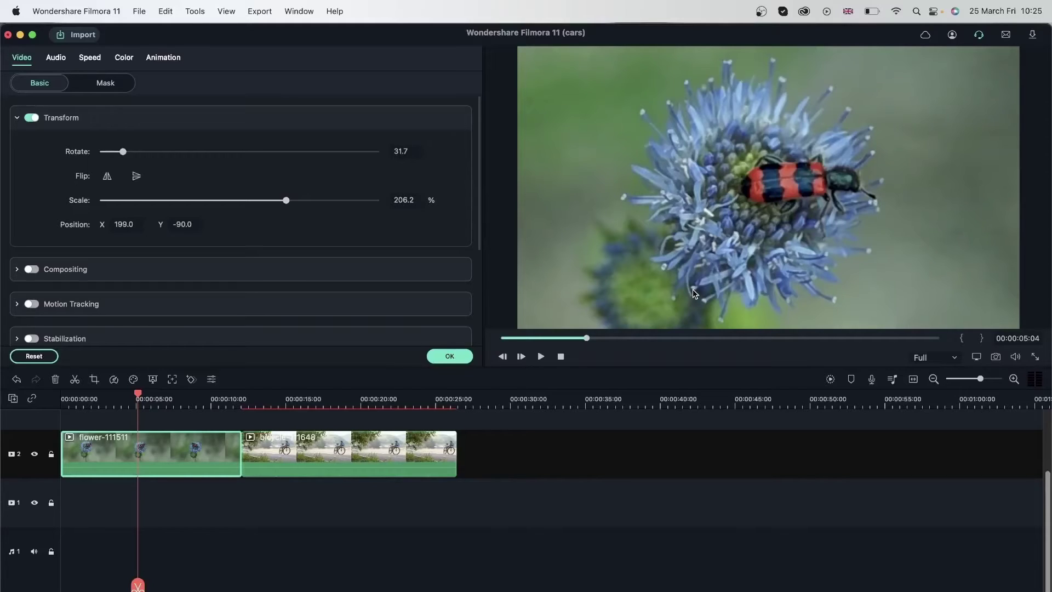
Turn the beetle clip's horizontal and vertical flips back off, then select the bicycle clip at 16:12.
click(107, 177)
click(108, 181)
click(136, 176)
click(139, 181)
click(139, 180)
click(140, 181)
click(307, 402)
click(368, 445)
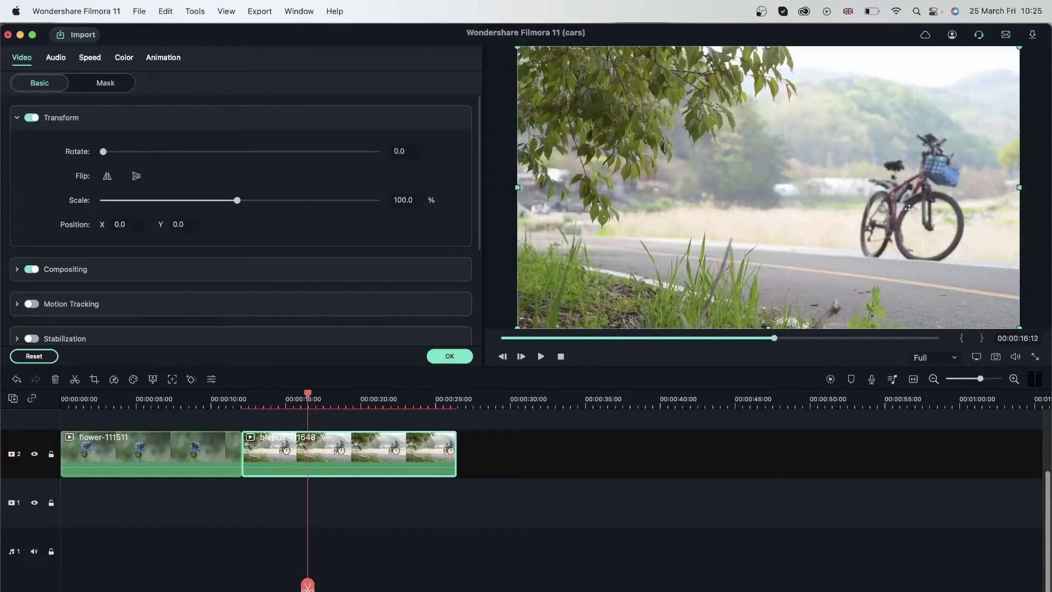
Flip the bicycle clip horizontally, scale it to 172% and move it to Position X 705.
click(108, 176)
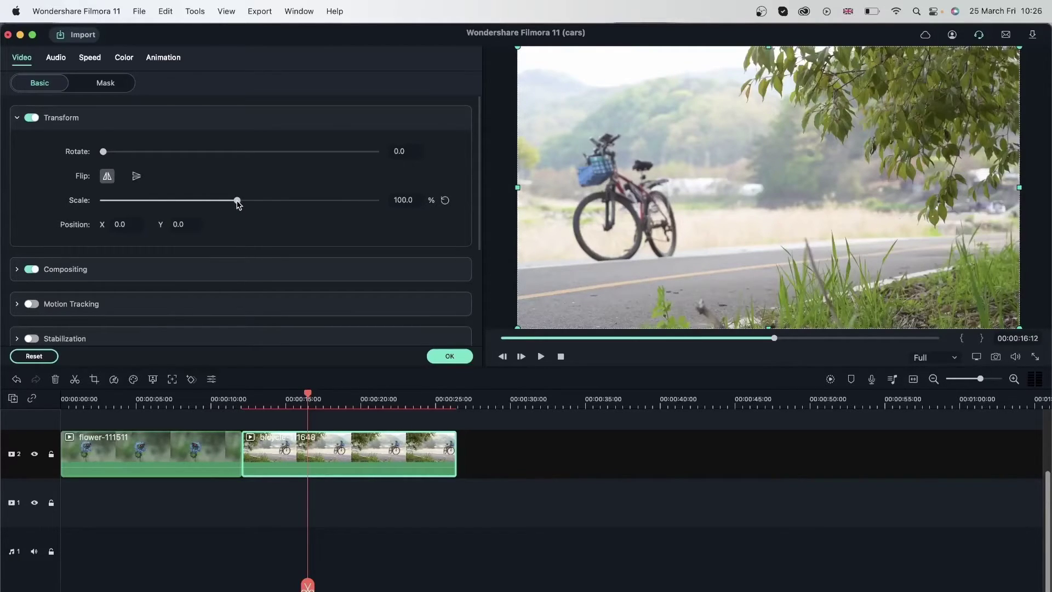
drag(238, 201, 264, 203)
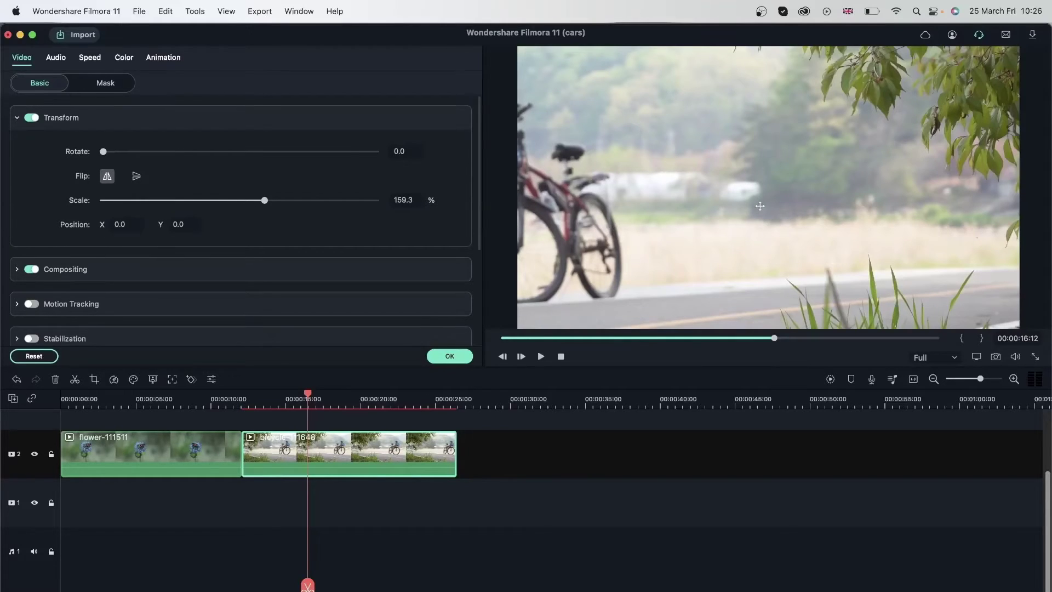
click(412, 200)
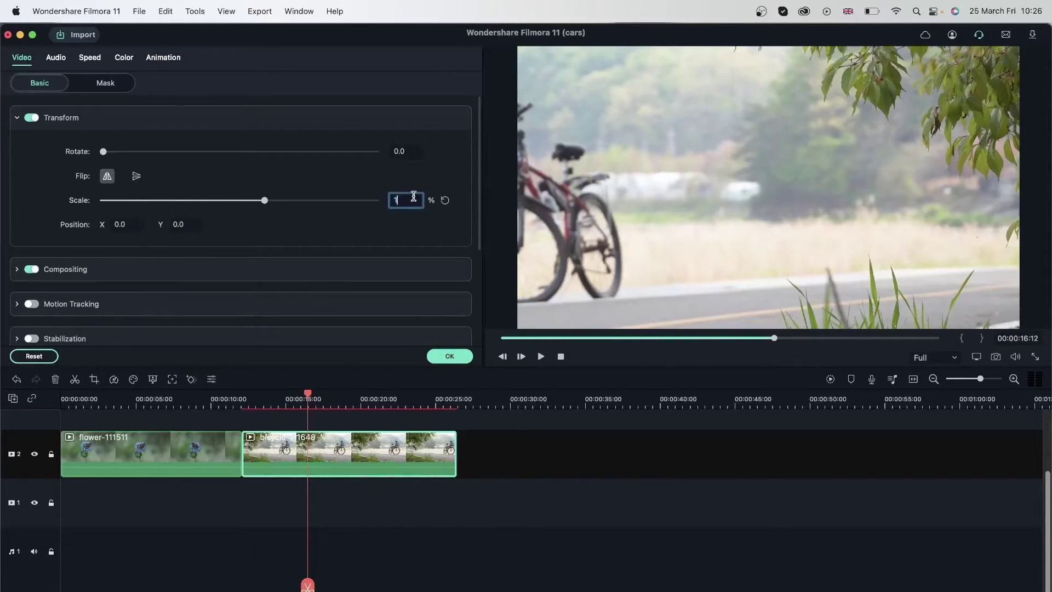
key(Return)
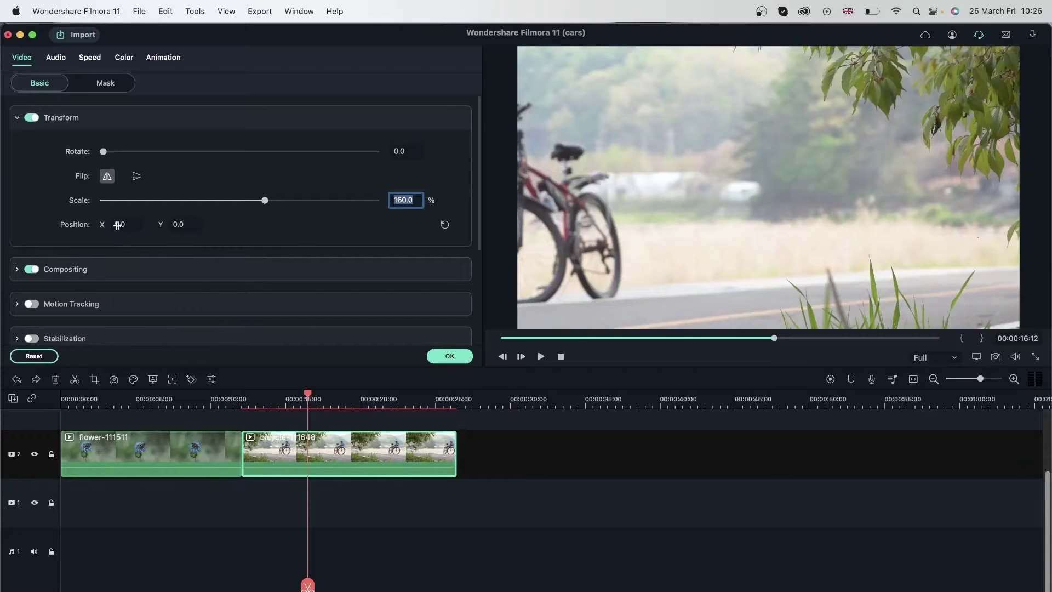
drag(116, 225, 470, 234)
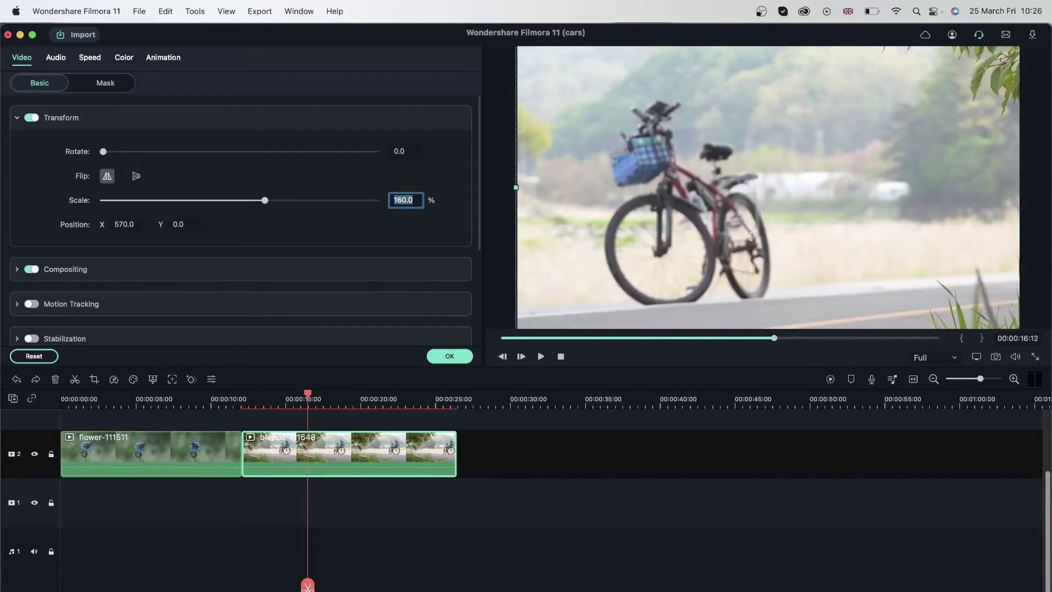
mouse_move(264, 201)
mouse_down()
mouse_move(251, 204)
mouse_move(272, 205)
mouse_up()
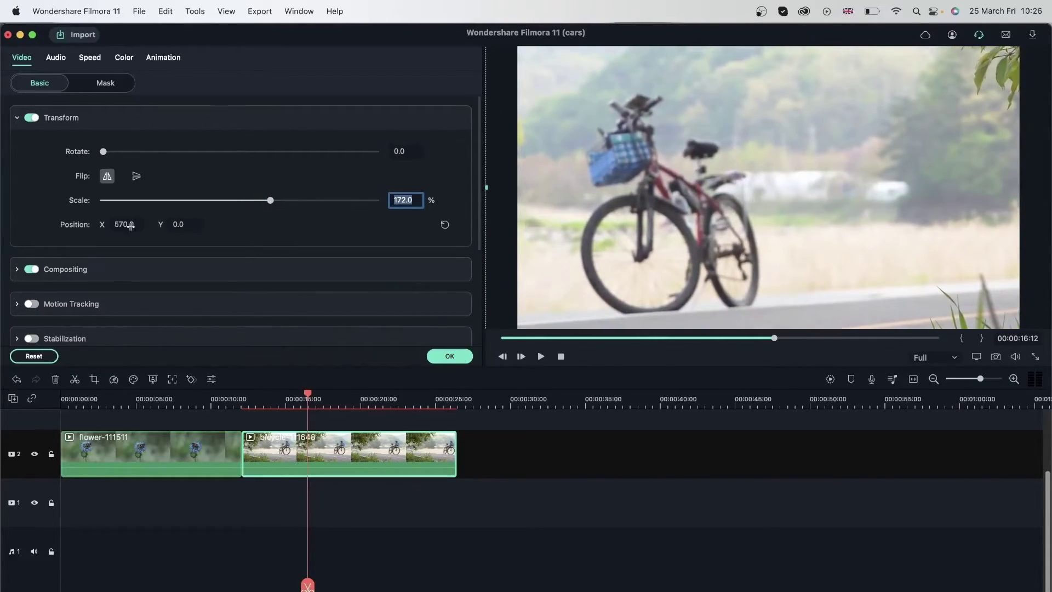
drag(128, 227, 216, 226)
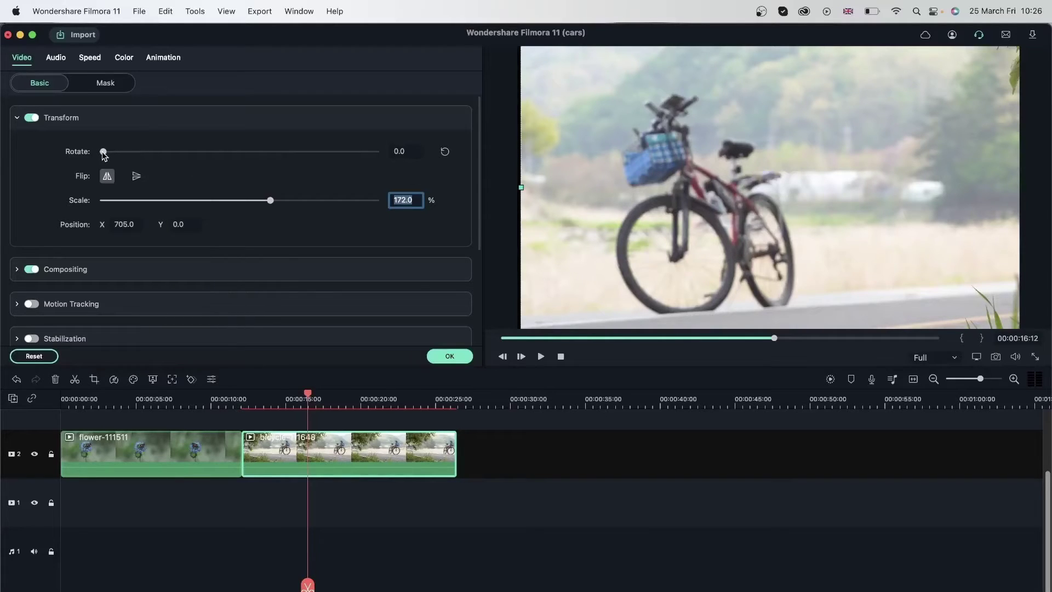
Set the bicycle clip's rotation to 4.0° with its position at X 600, Y -48.
drag(106, 152, 103, 153)
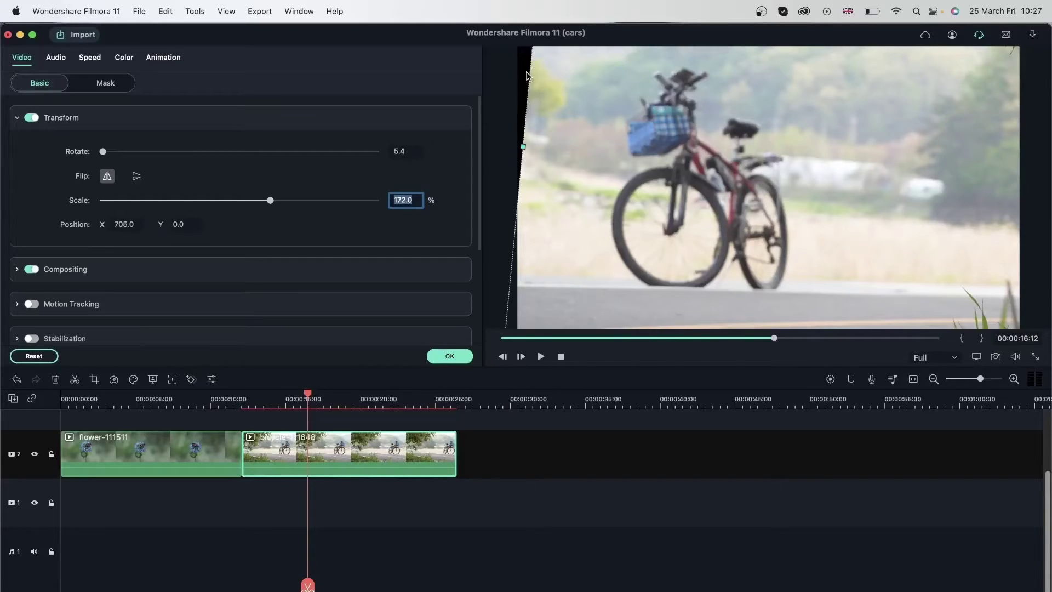
drag(130, 224, 61, 226)
drag(178, 224, 137, 226)
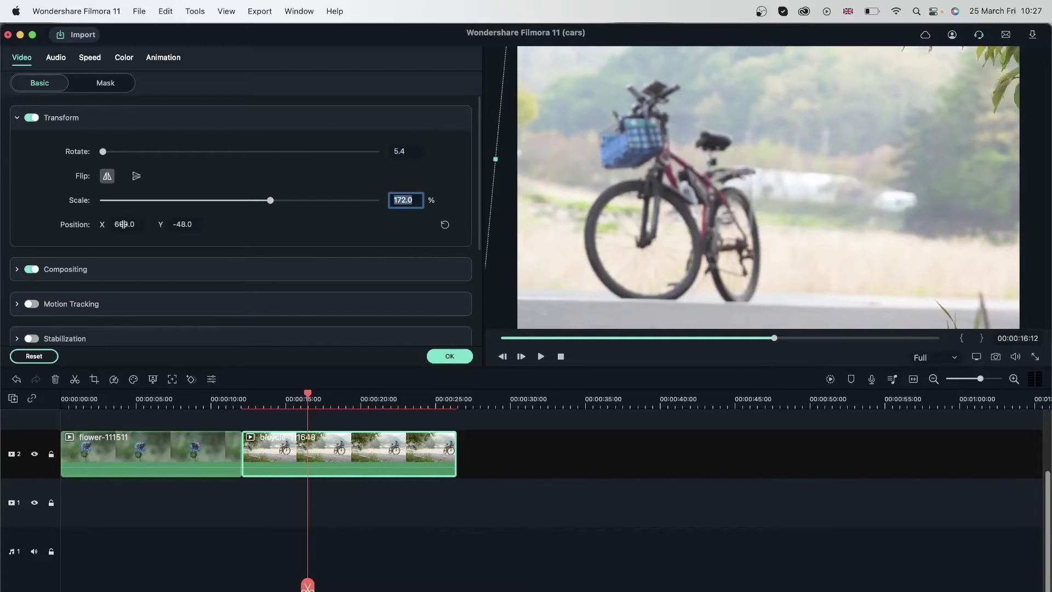
drag(126, 224, 118, 224)
key(super+z)
drag(103, 153, 102, 152)
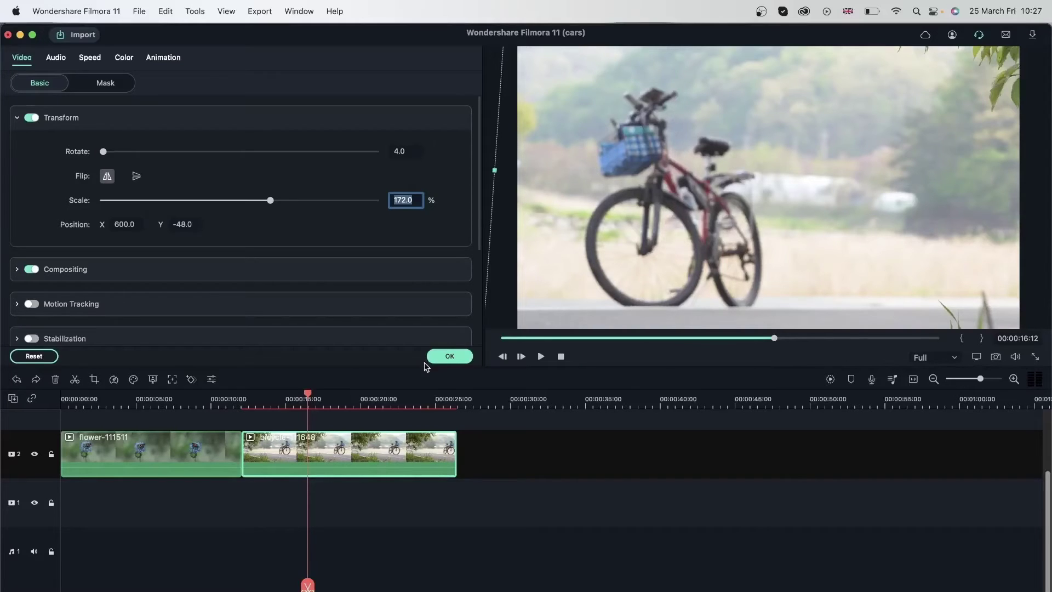
Apply the bicycle clip's transform changes and add a new video track.
click(455, 357)
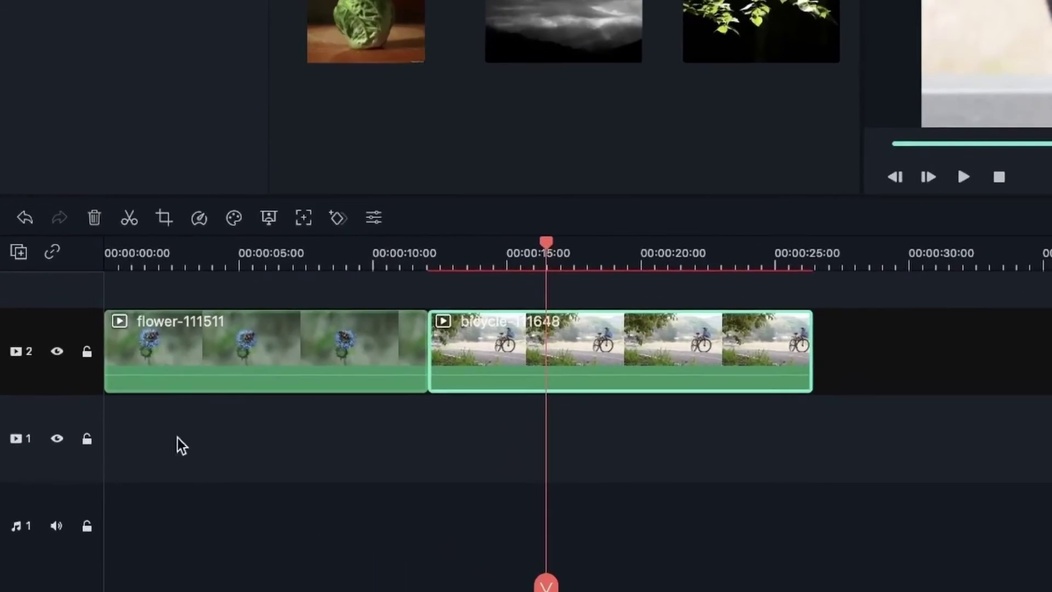
click(101, 505)
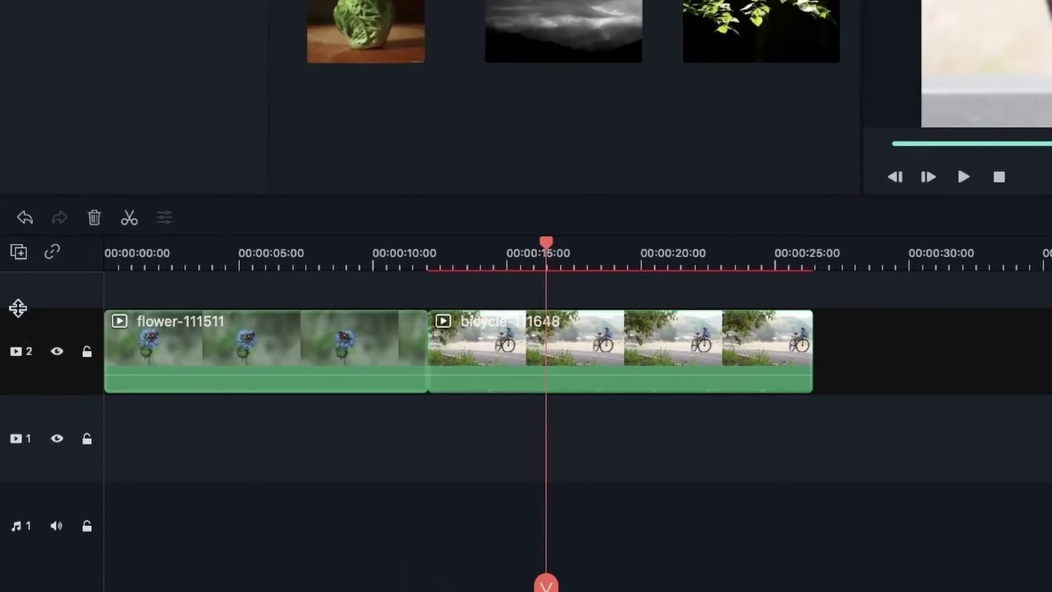
click(16, 255)
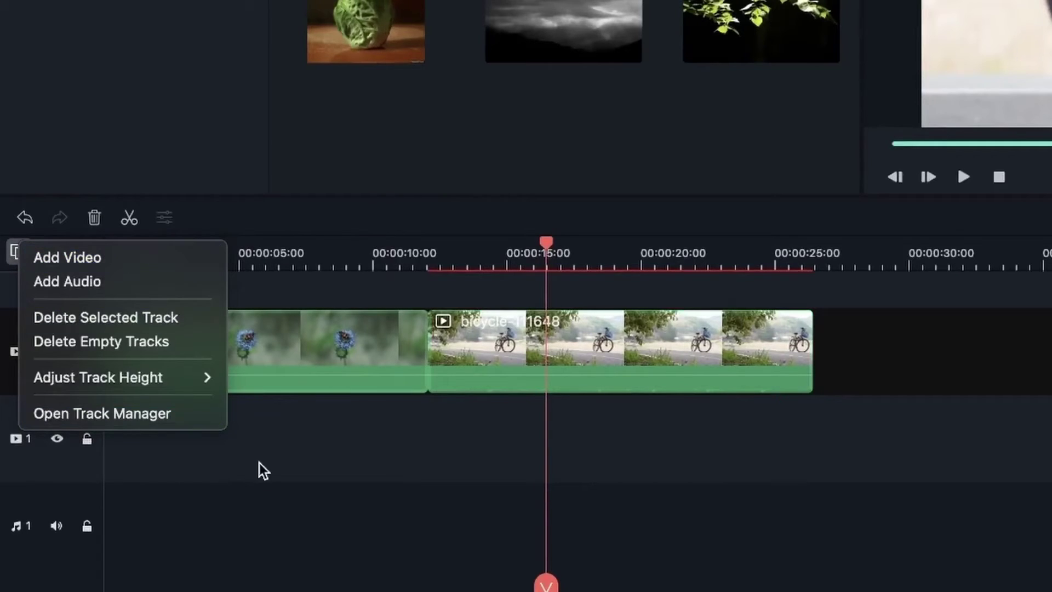
click(83, 258)
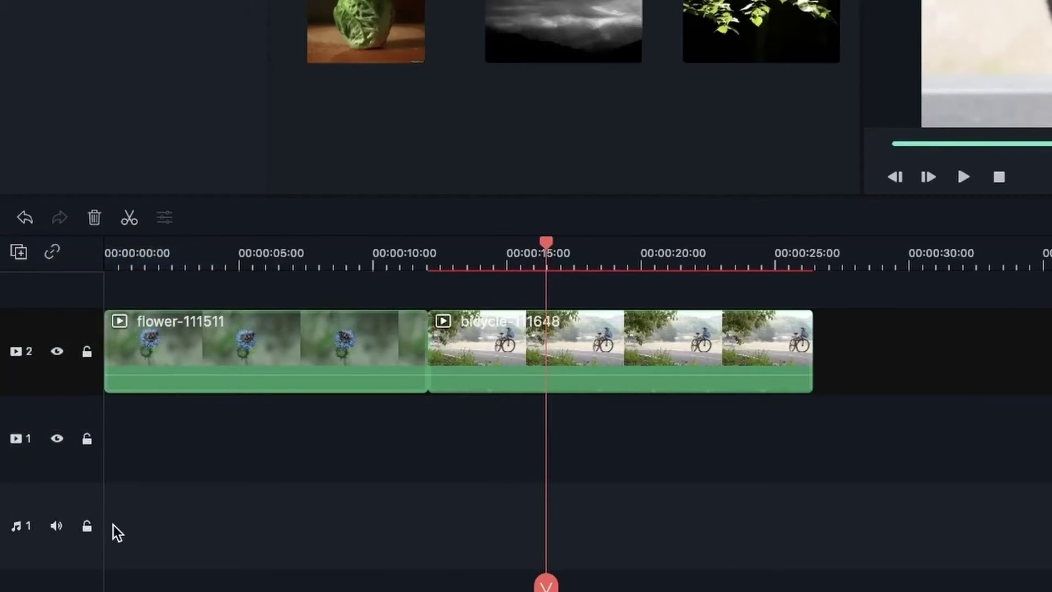
scroll(155, 429, up, 5)
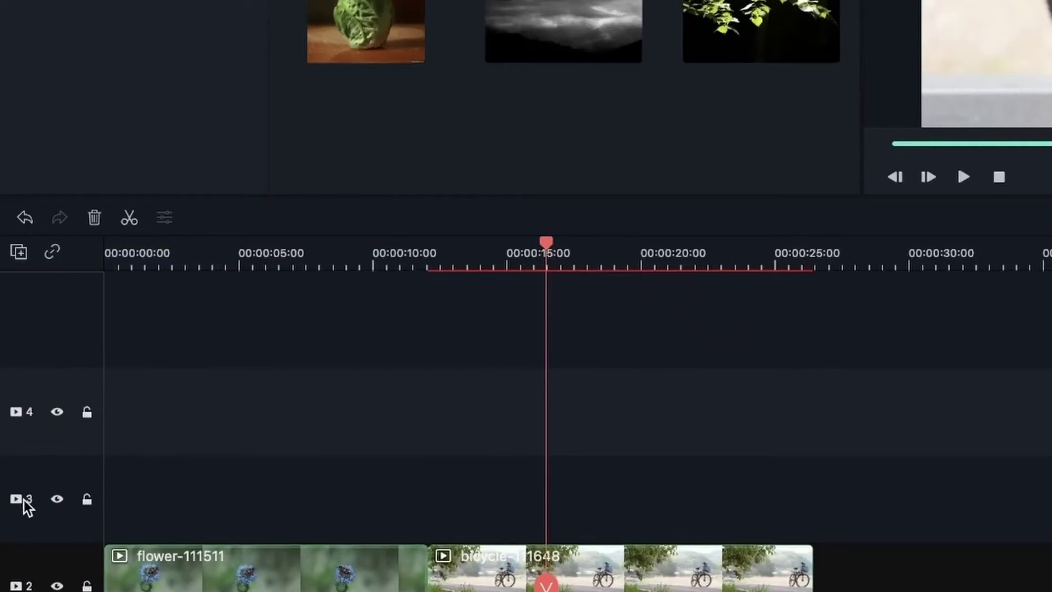
scroll(232, 448, down, 5)
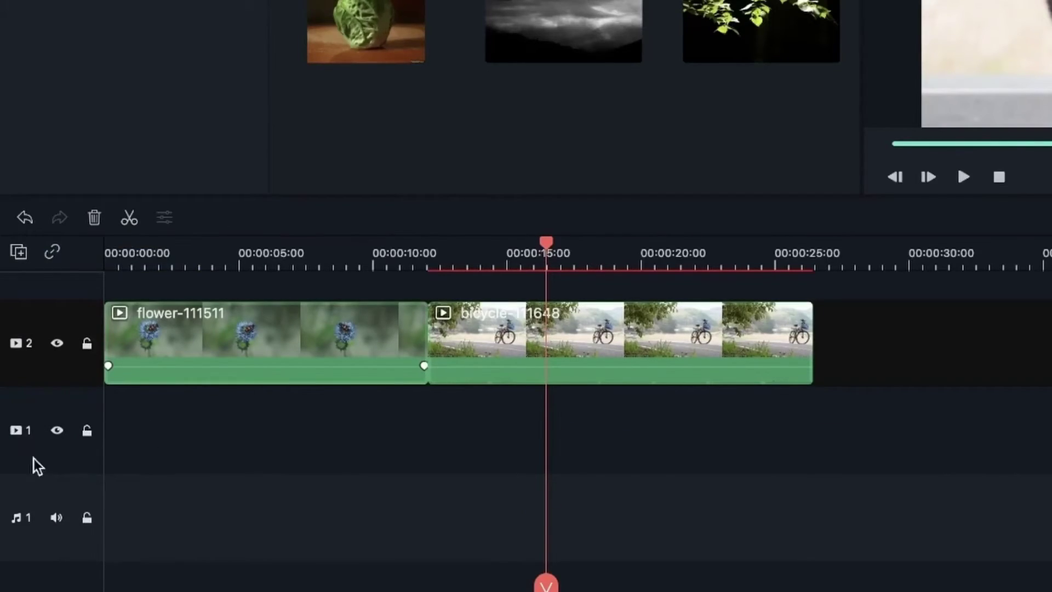
Place the flower and bicycle clips on video track 1, trimming the bicycle to match the top track.
click(5, 460)
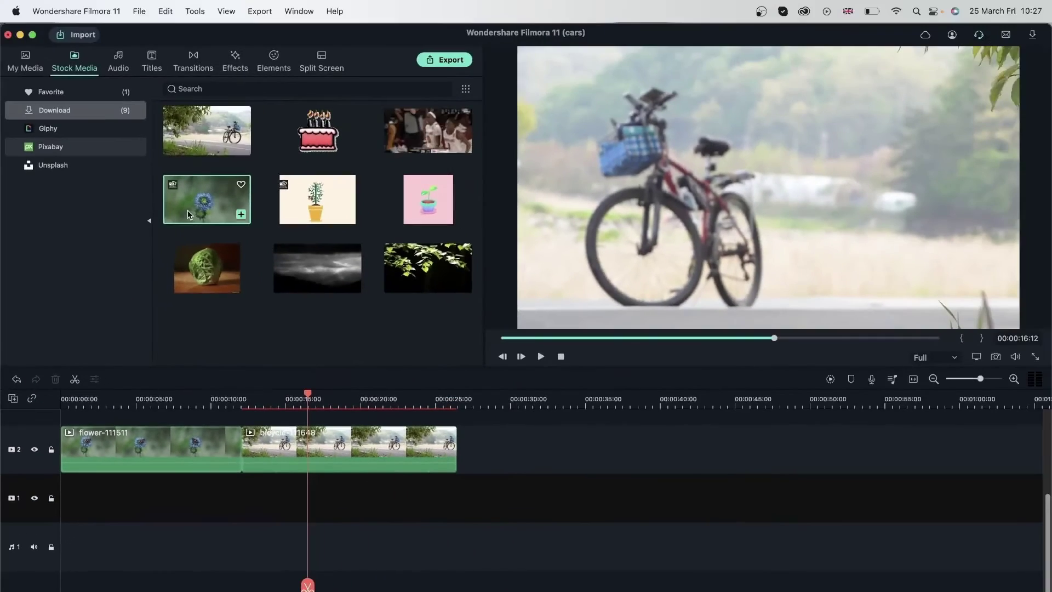
drag(188, 214, 69, 498)
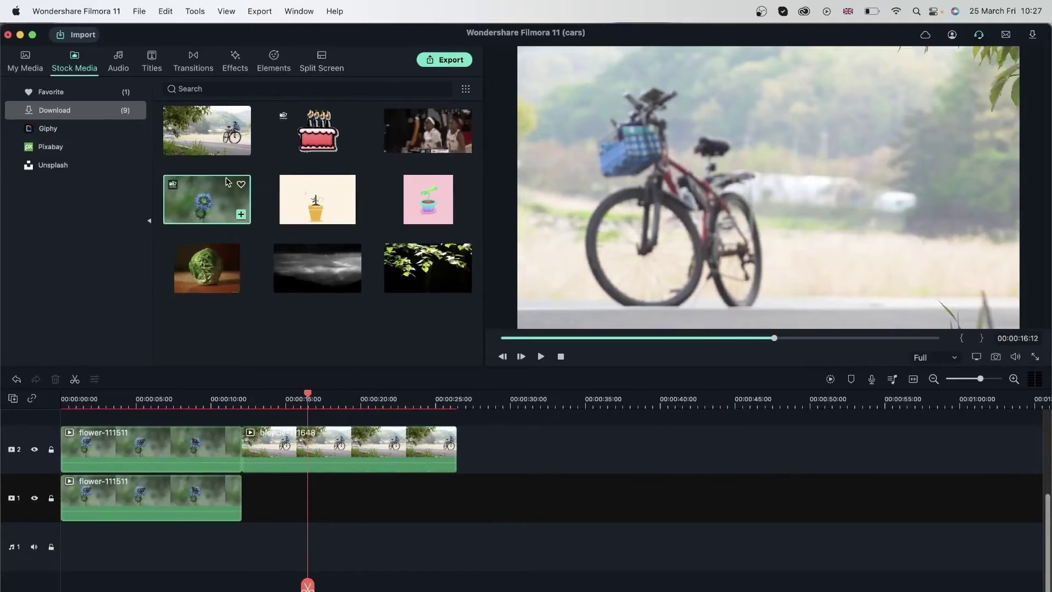
drag(219, 142, 242, 518)
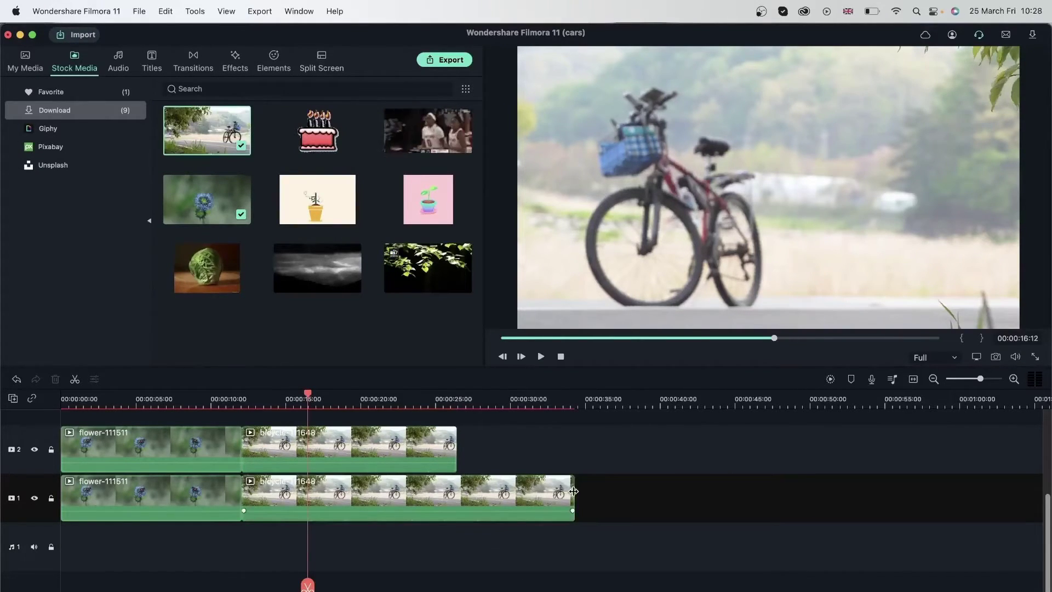
drag(574, 491, 457, 491)
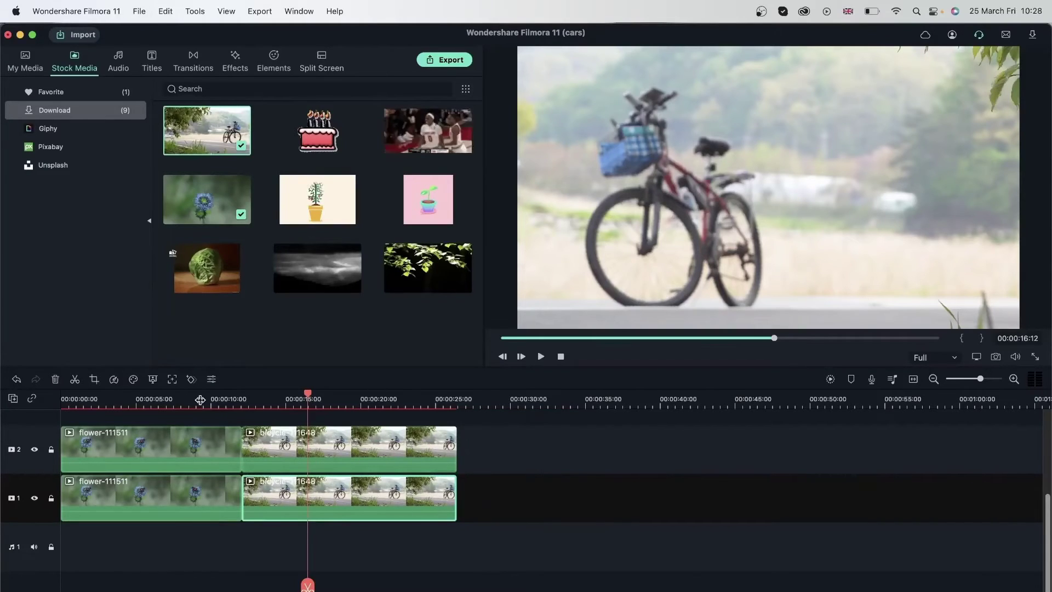
drag(198, 400, 133, 400)
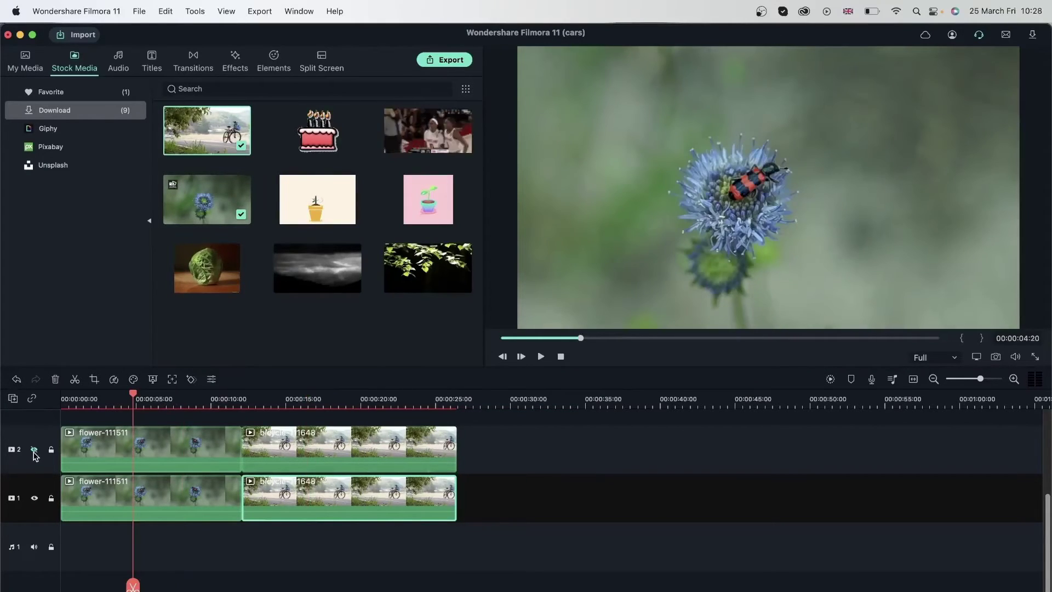
click(34, 451)
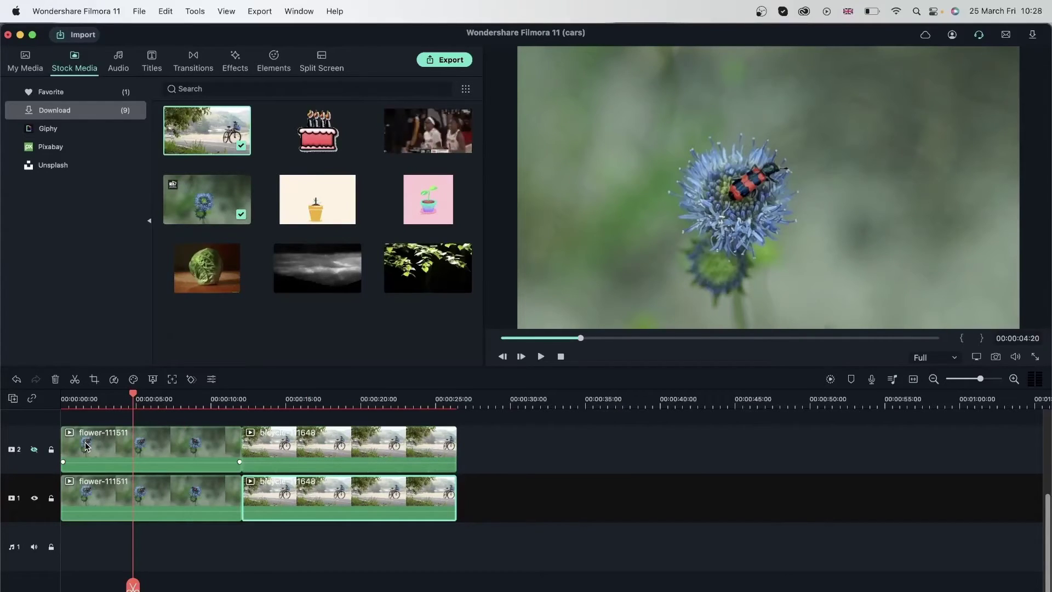
click(34, 450)
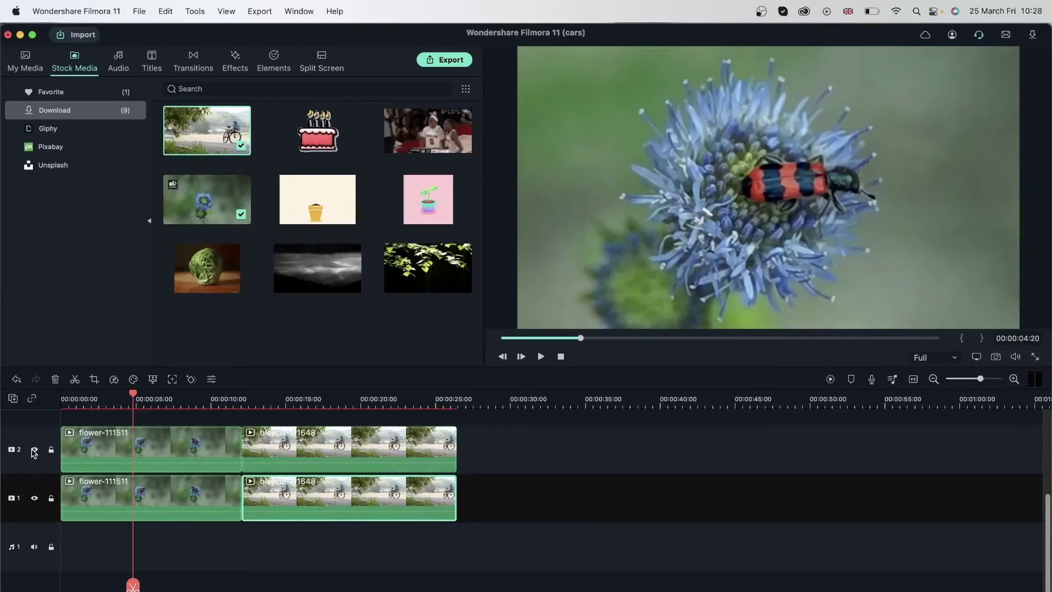
click(34, 450)
click(34, 451)
click(34, 451)
click(34, 451)
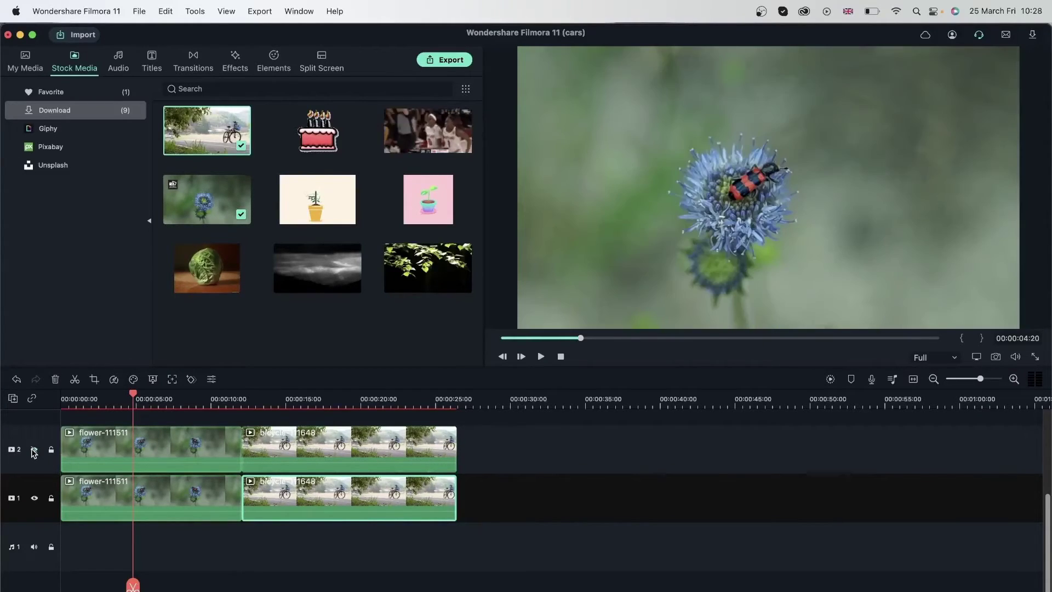
click(295, 397)
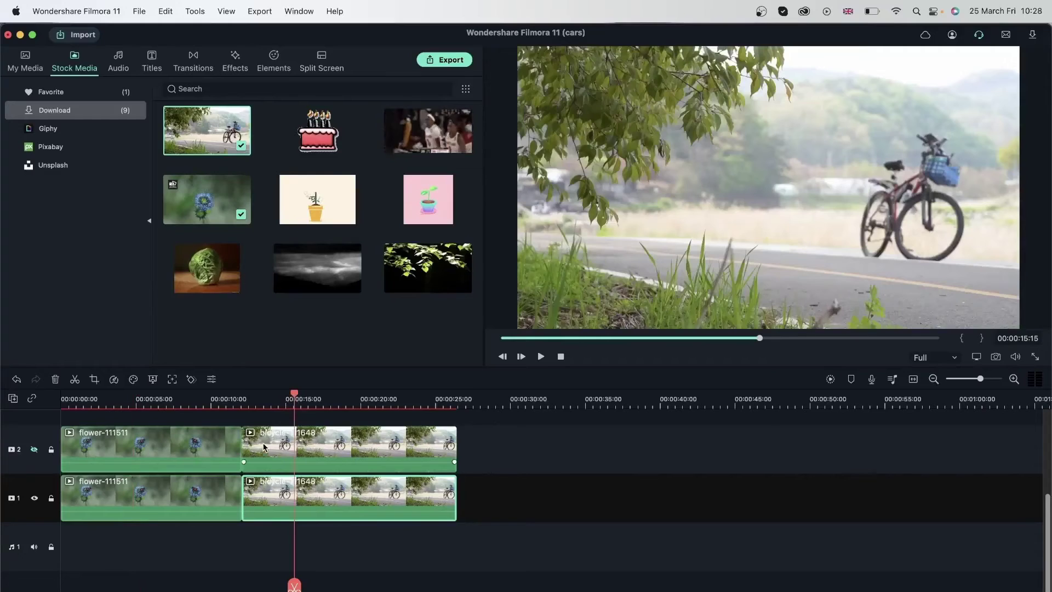
click(35, 451)
click(34, 451)
click(34, 451)
click(35, 450)
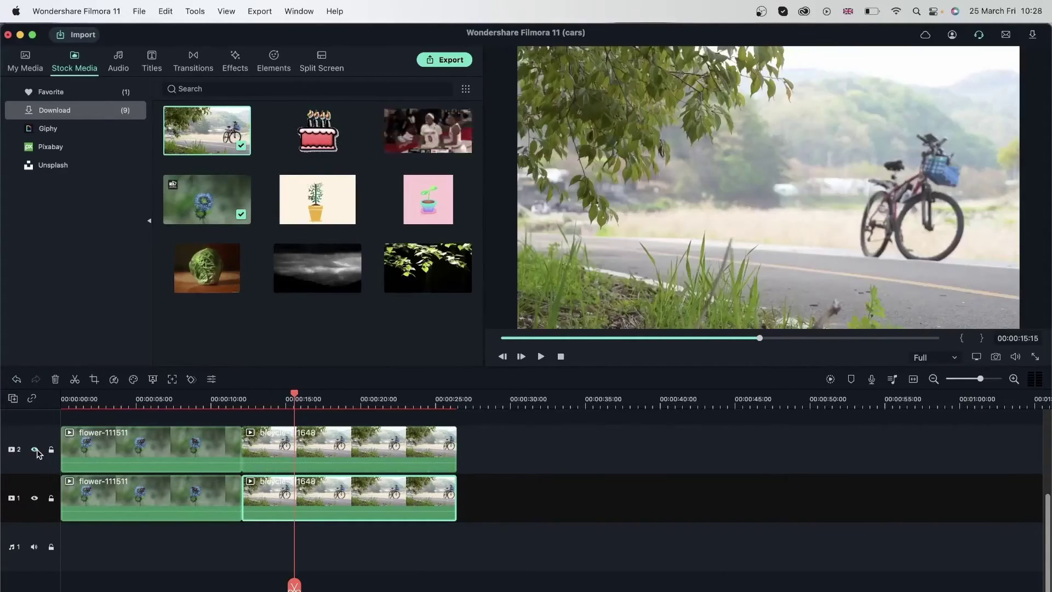
click(35, 450)
click(35, 450)
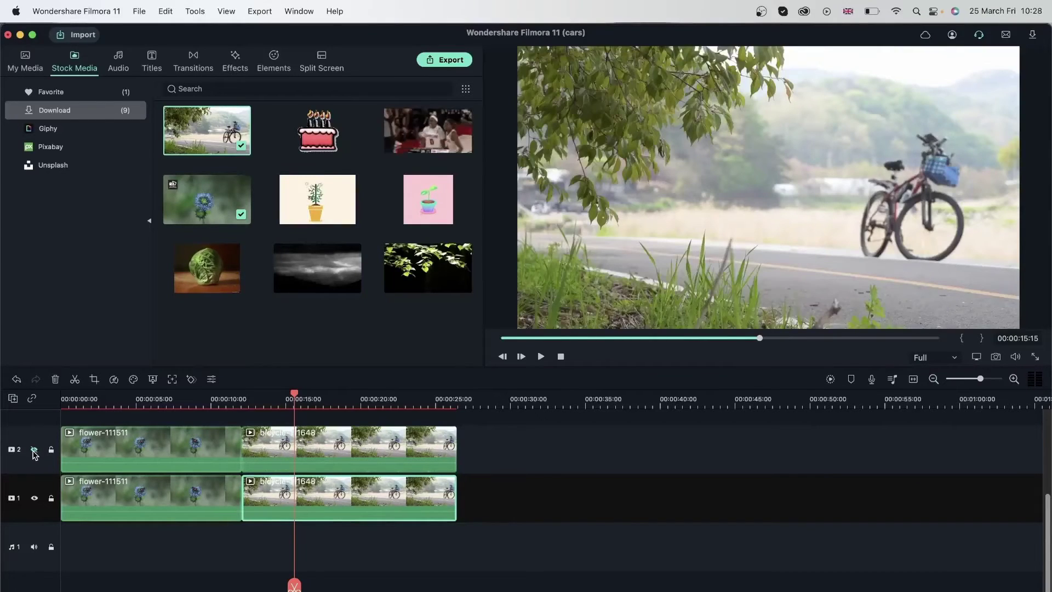
click(35, 450)
click(34, 450)
click(34, 450)
click(35, 450)
click(35, 450)
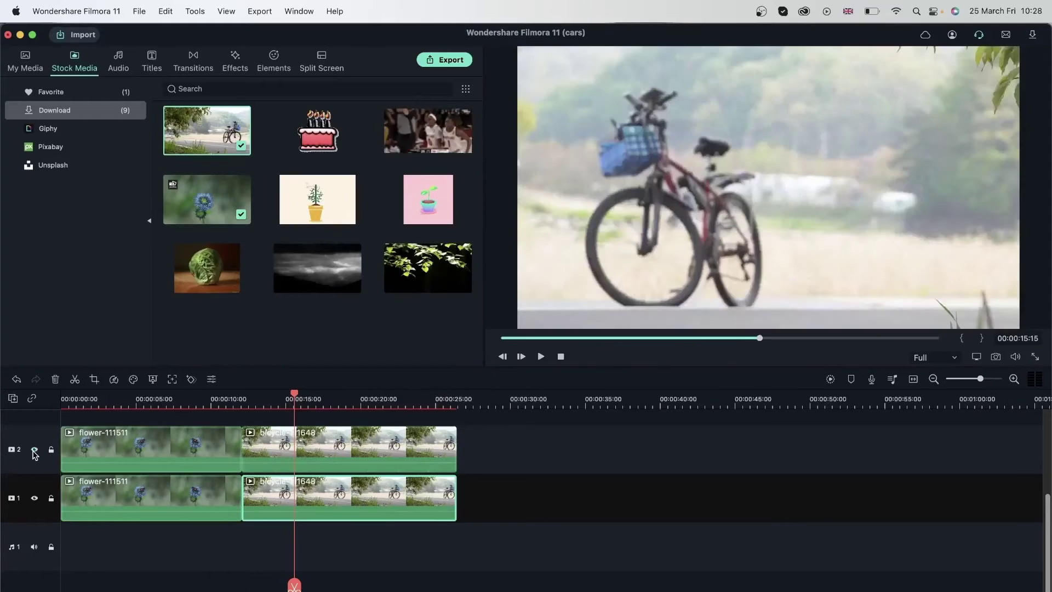
click(35, 451)
click(198, 404)
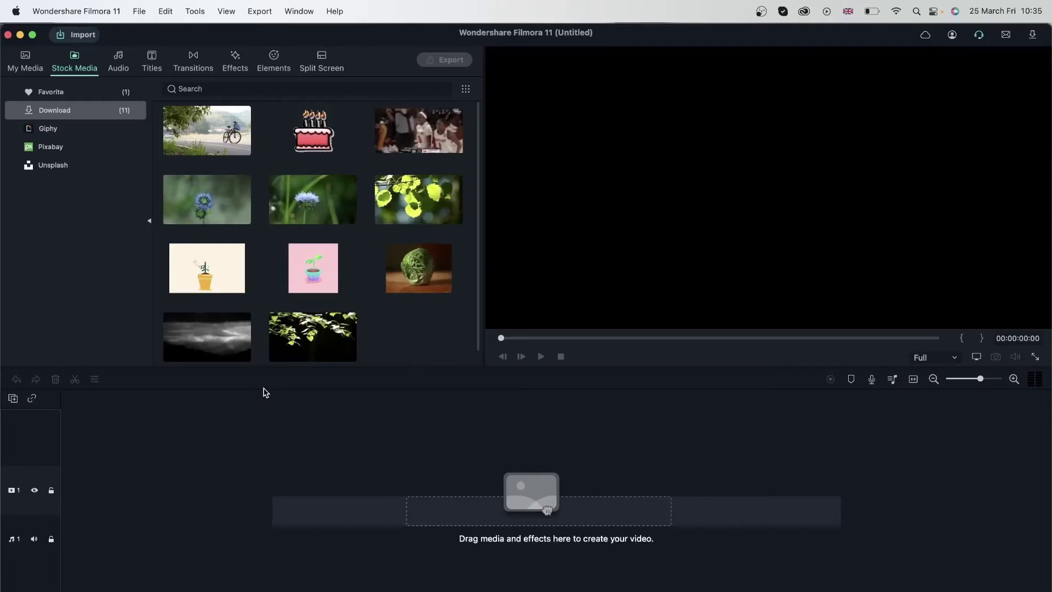
Check the 1920 x 1080 blue-flower beetle clip's properties and place it at the timeline start.
click(206, 197)
right_click(206, 198)
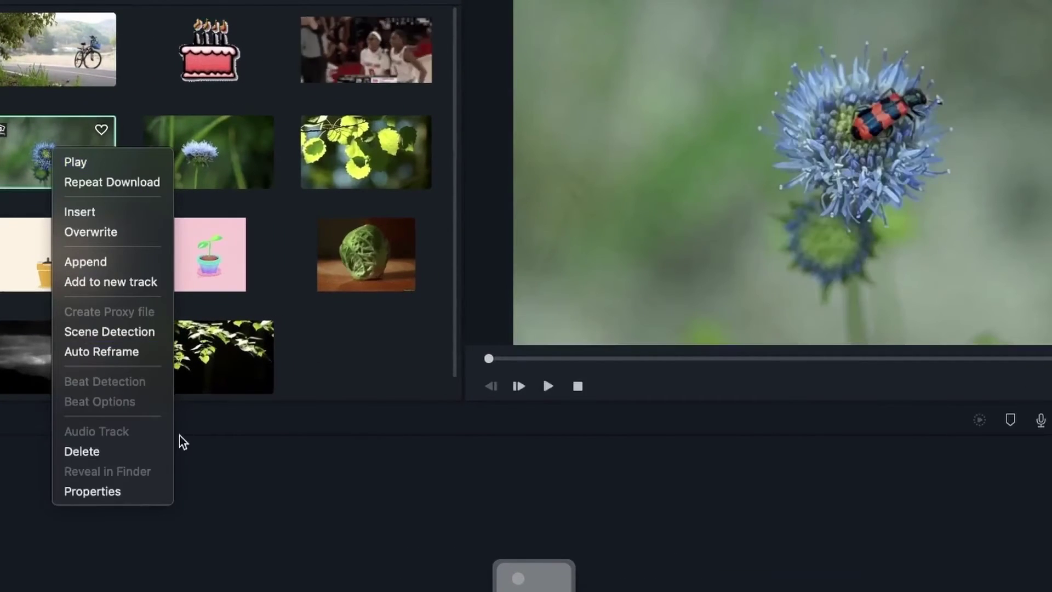
click(121, 491)
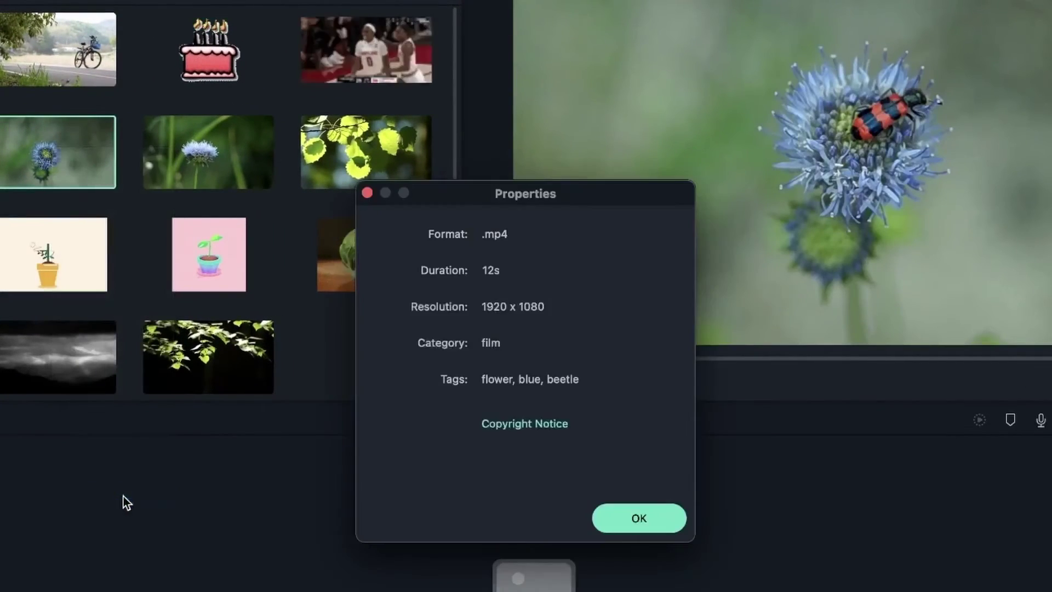
click(631, 524)
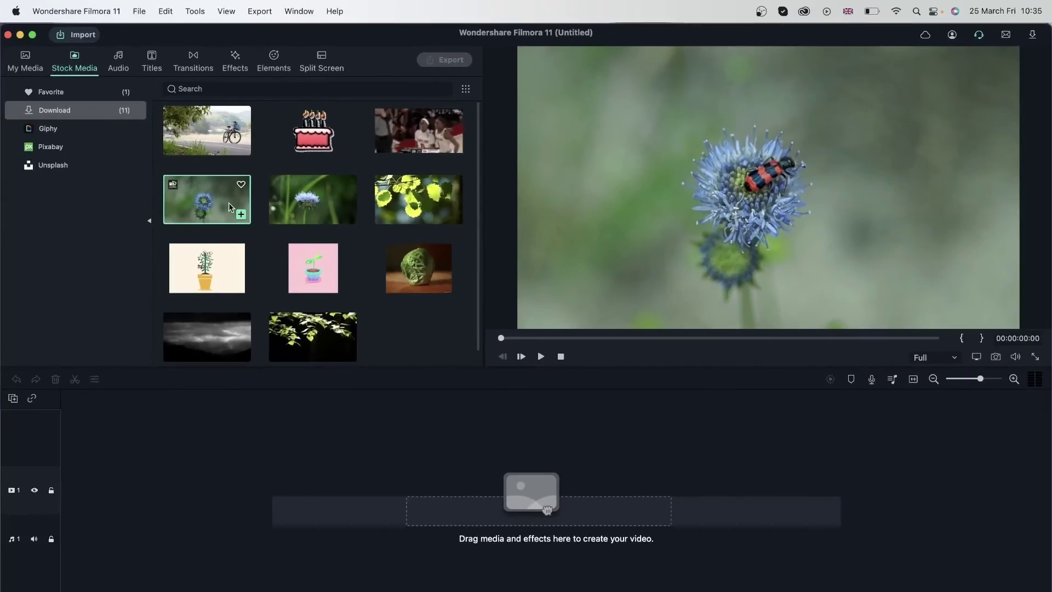
drag(230, 207, 77, 518)
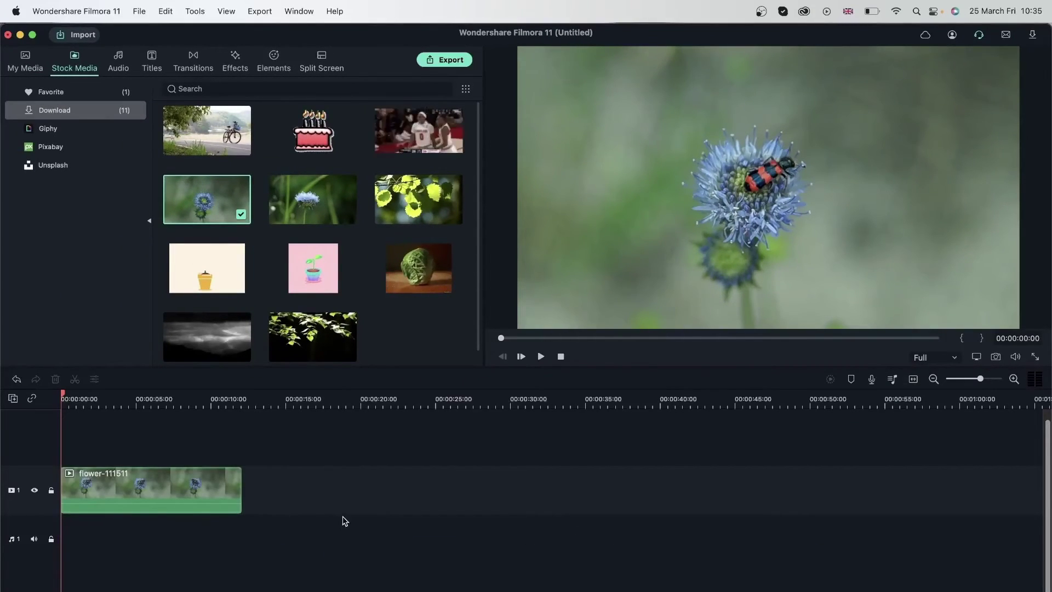
click(242, 405)
drag(242, 408, 243, 446)
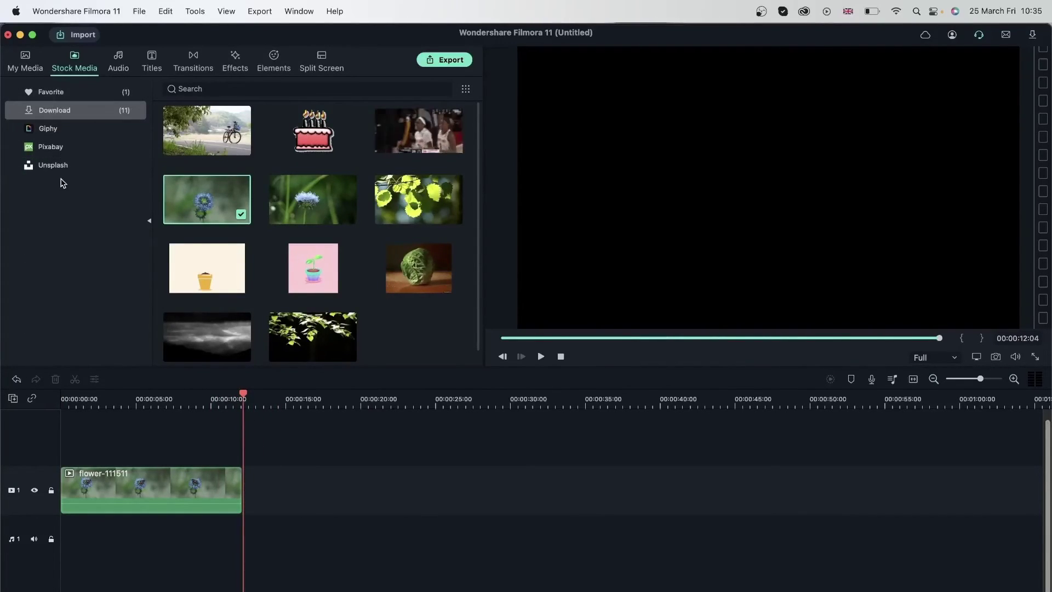
Check the 4K wind-111652 stock clip's properties and add it after the beetle clip.
click(59, 151)
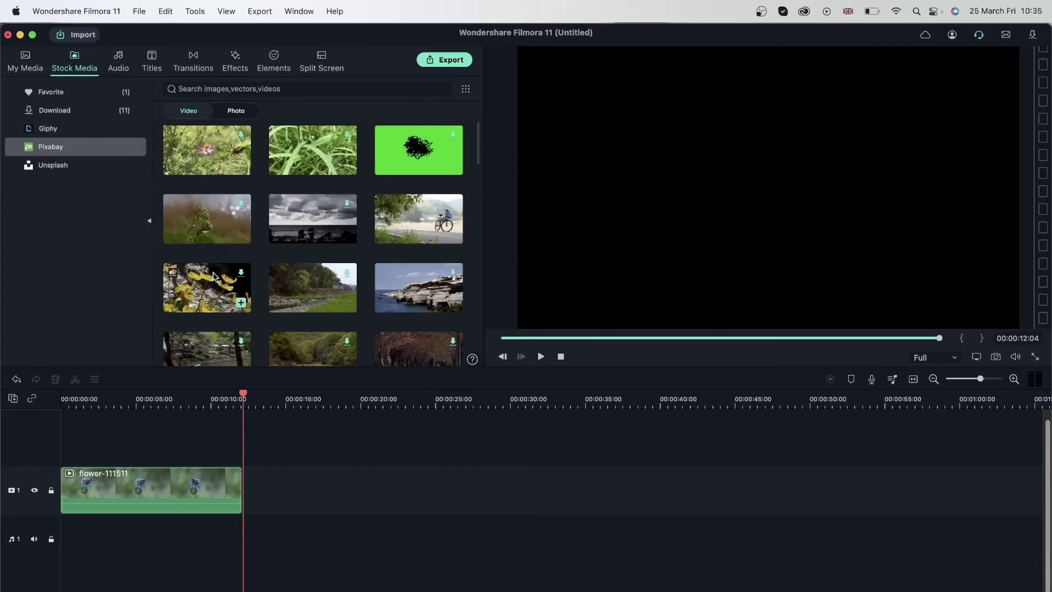
right_click(214, 221)
click(243, 445)
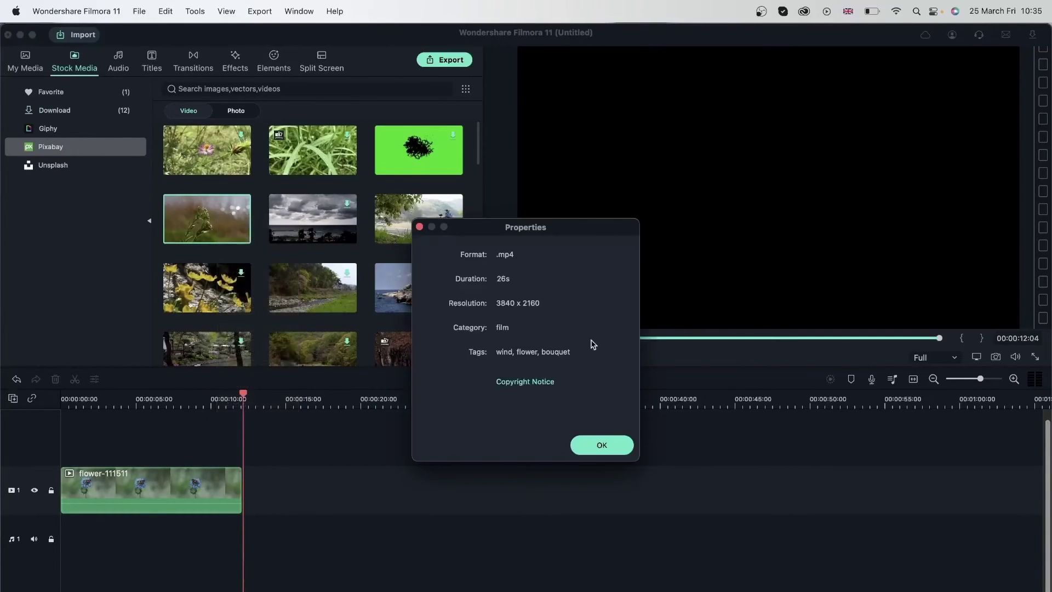
click(589, 447)
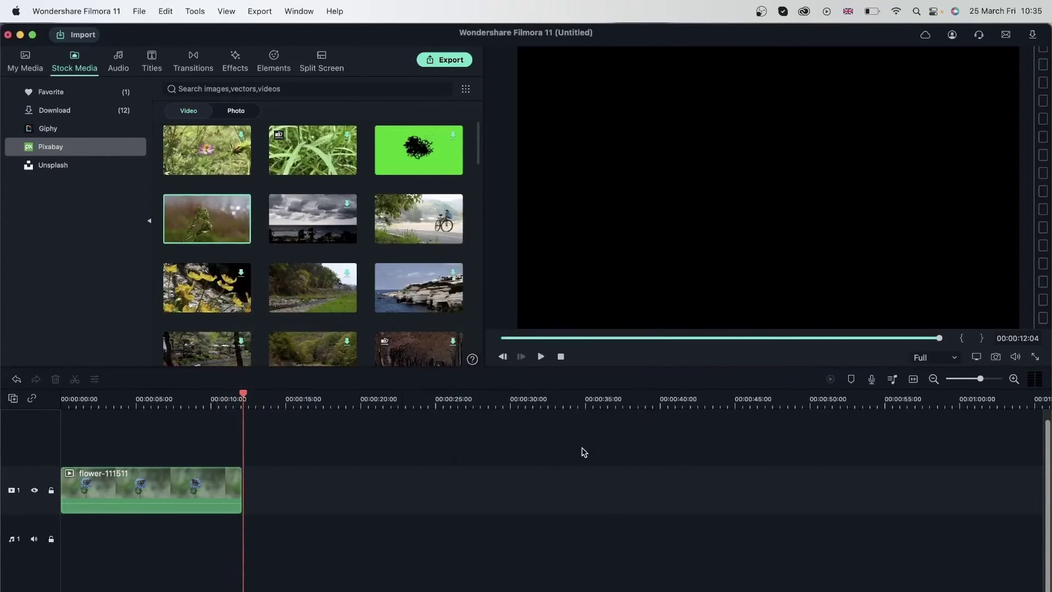
drag(206, 227, 251, 502)
Set the project resolution to 4096 x 2160 and select the flower clip at the 8-second mark.
click(139, 11)
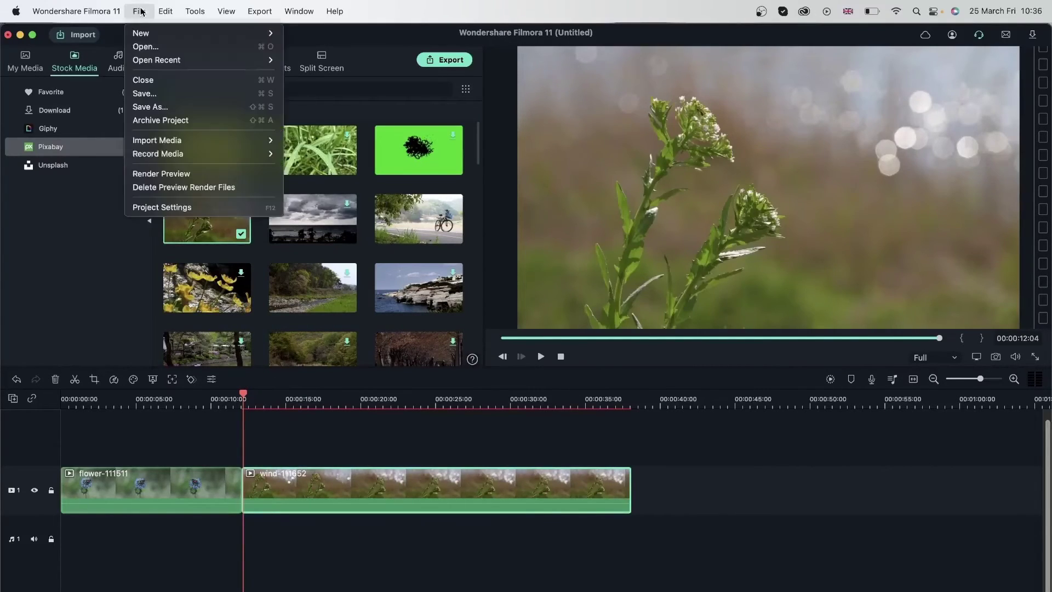
click(164, 208)
click(556, 314)
click(559, 342)
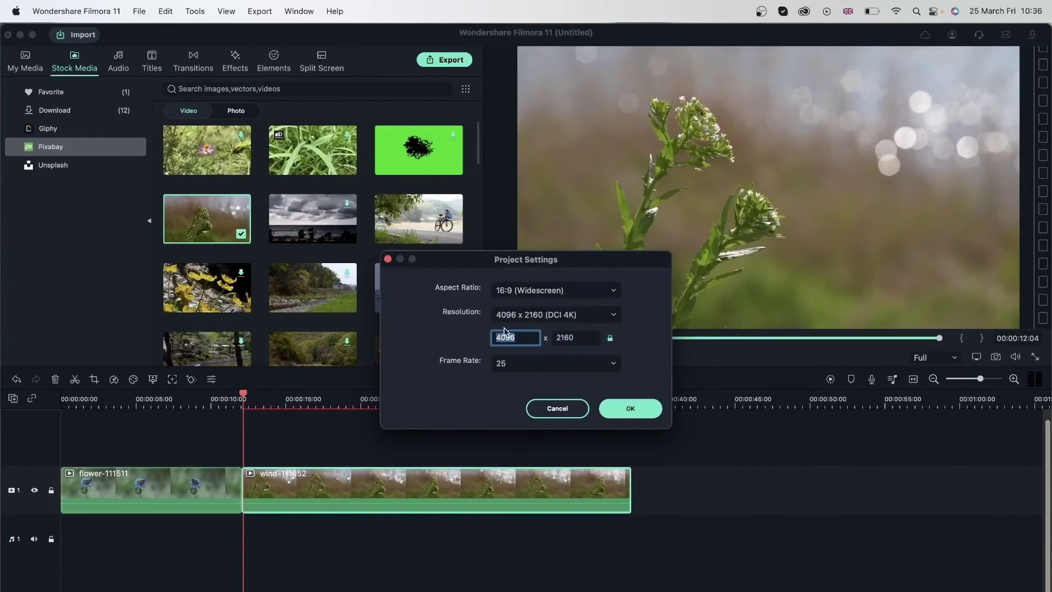
click(630, 408)
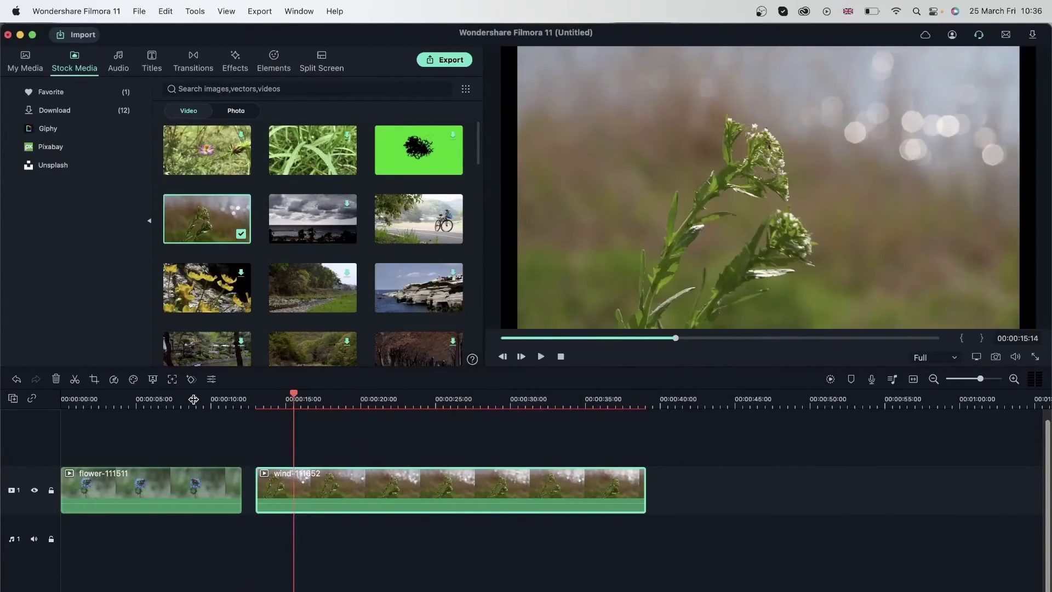
click(189, 398)
click(190, 483)
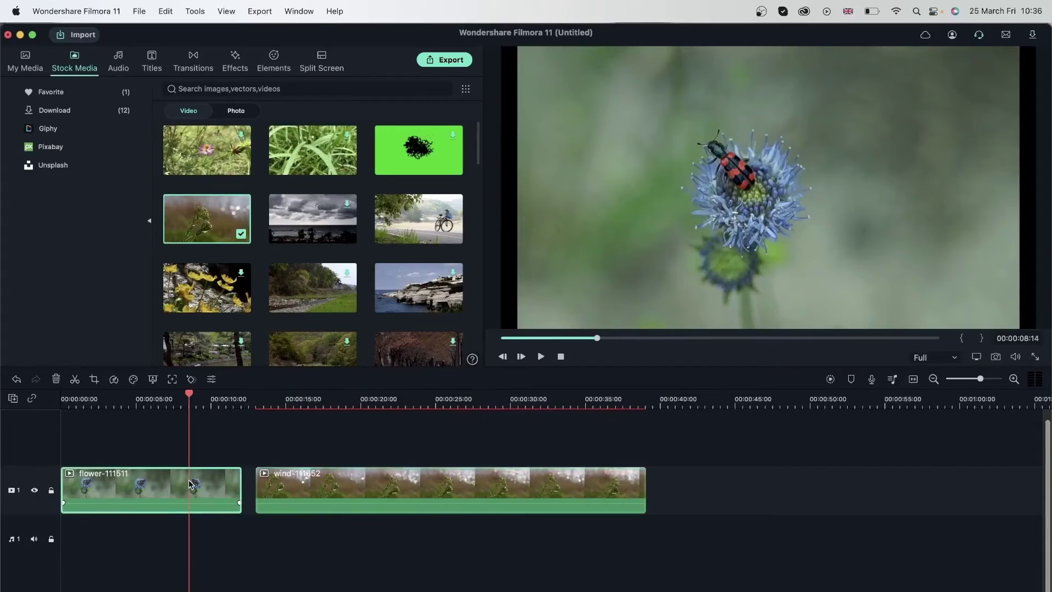
Review both stock clips' file properties, then slide the wind clip flush against the flower clip.
click(54, 110)
right_click(198, 201)
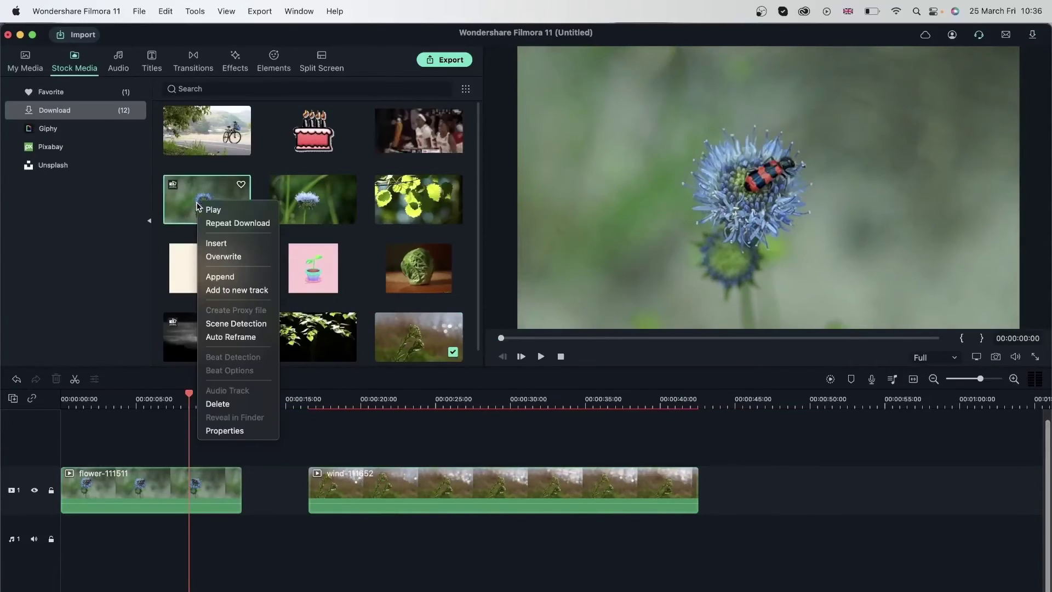
click(235, 431)
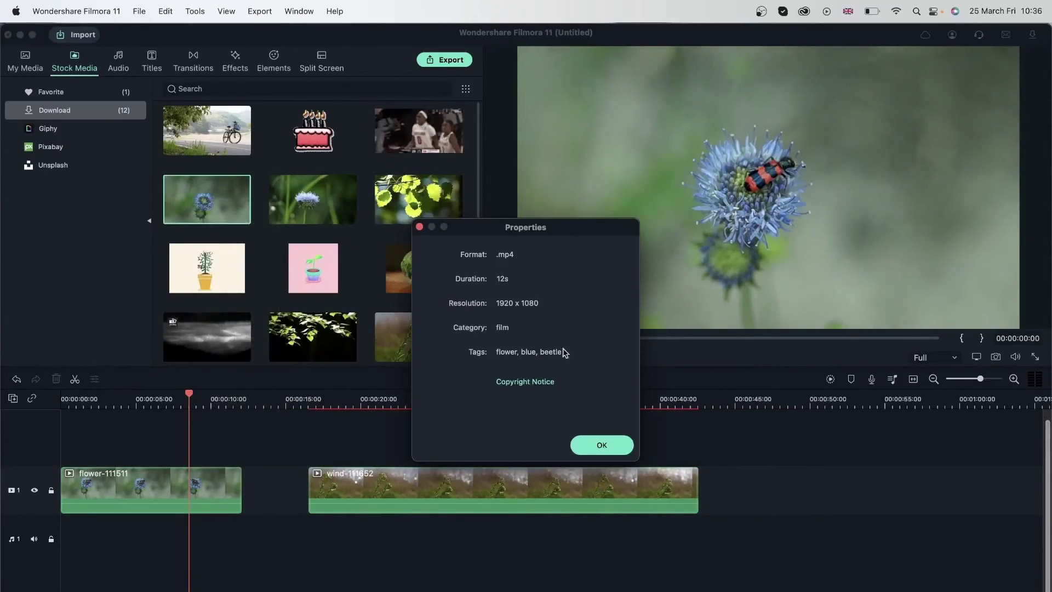
click(595, 445)
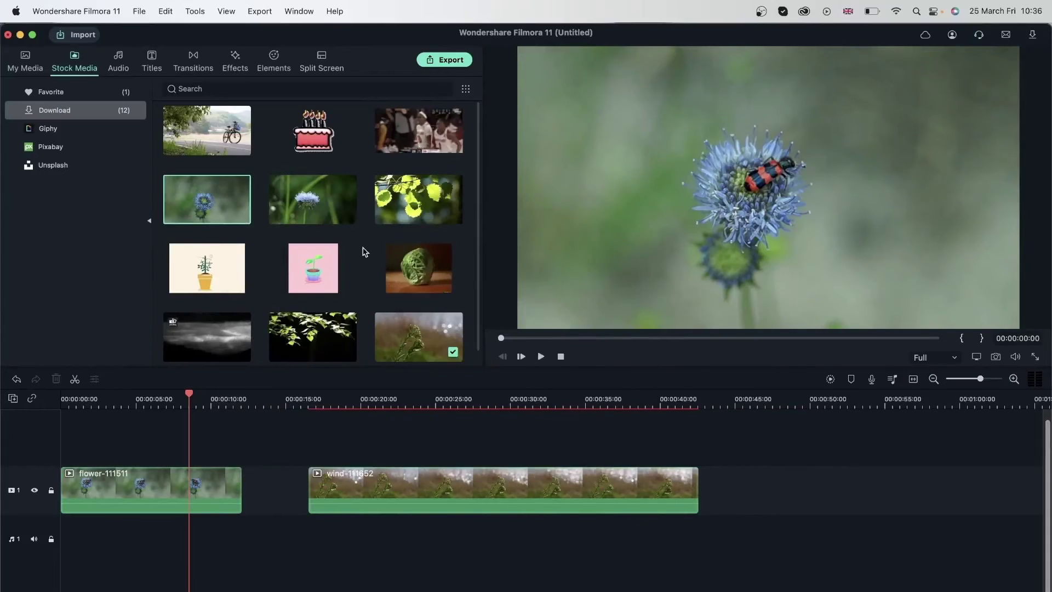
right_click(436, 346)
click(437, 566)
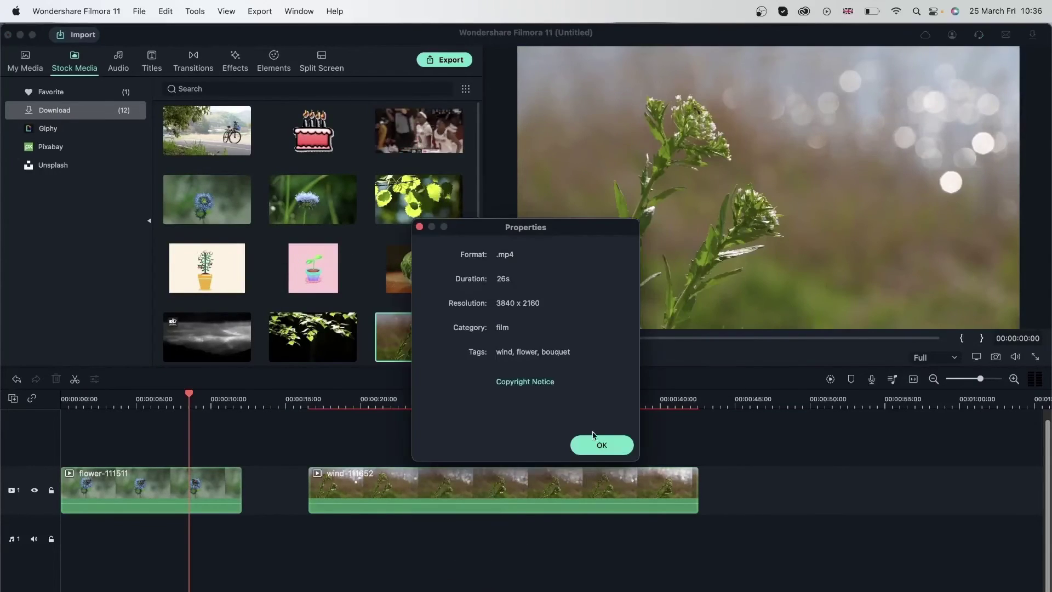
click(602, 445)
click(236, 496)
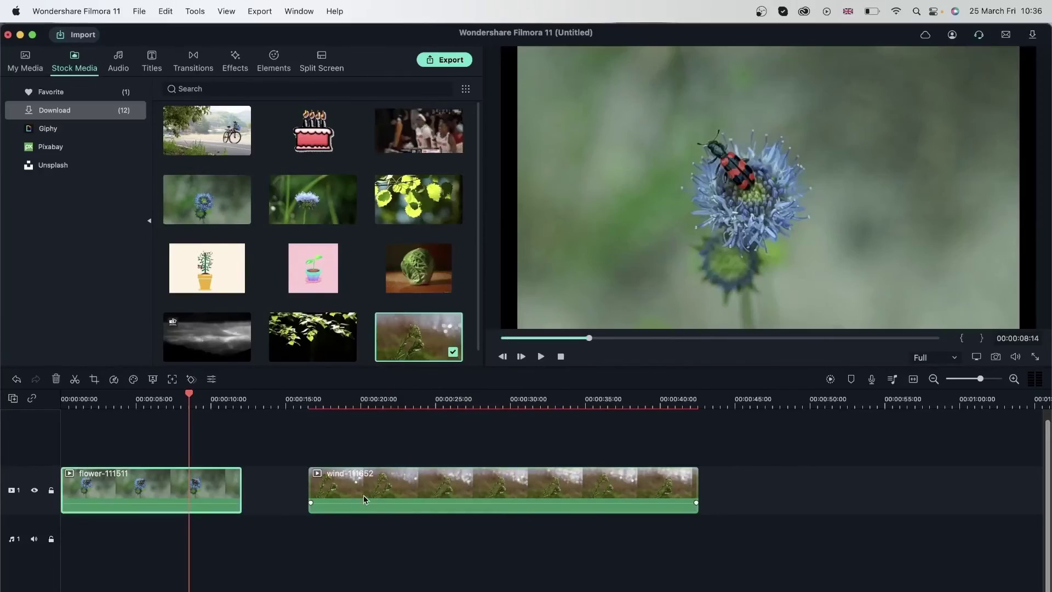
drag(366, 497, 327, 483)
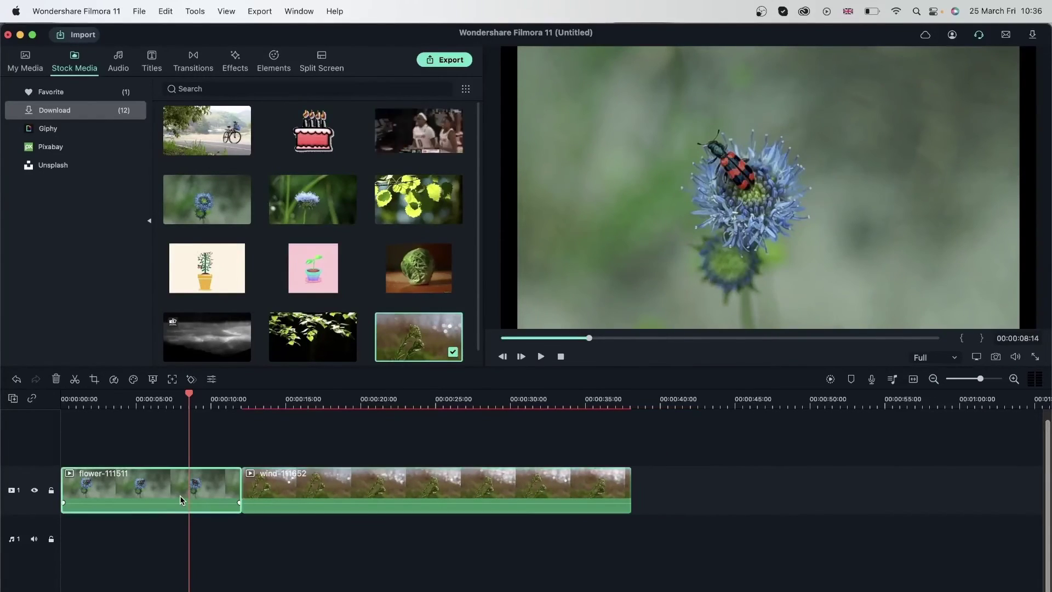
Scale the beetle flower clip to 200% in its Transform settings.
click(212, 379)
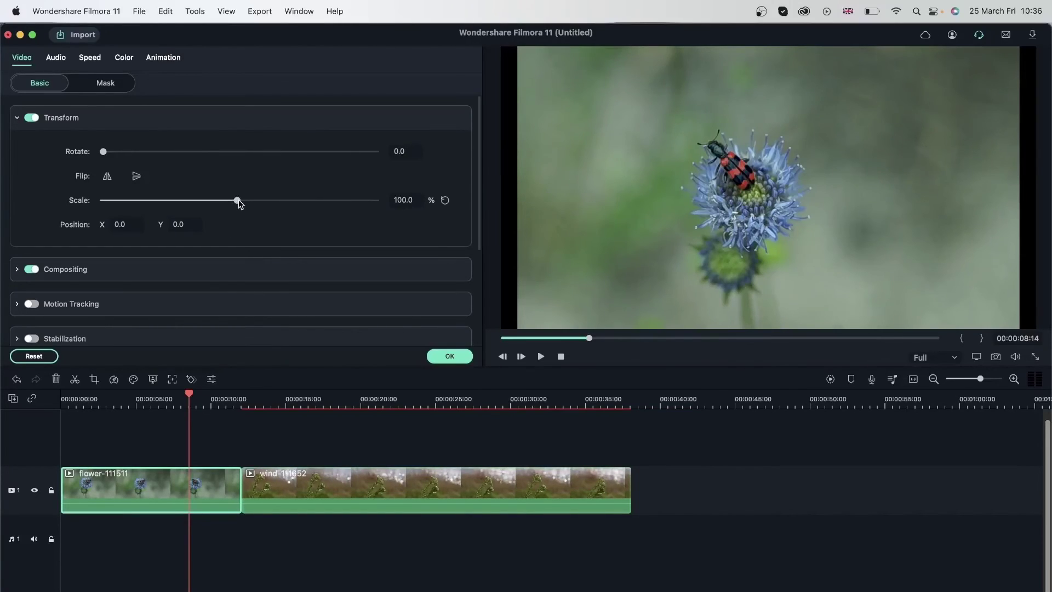
drag(237, 200, 274, 201)
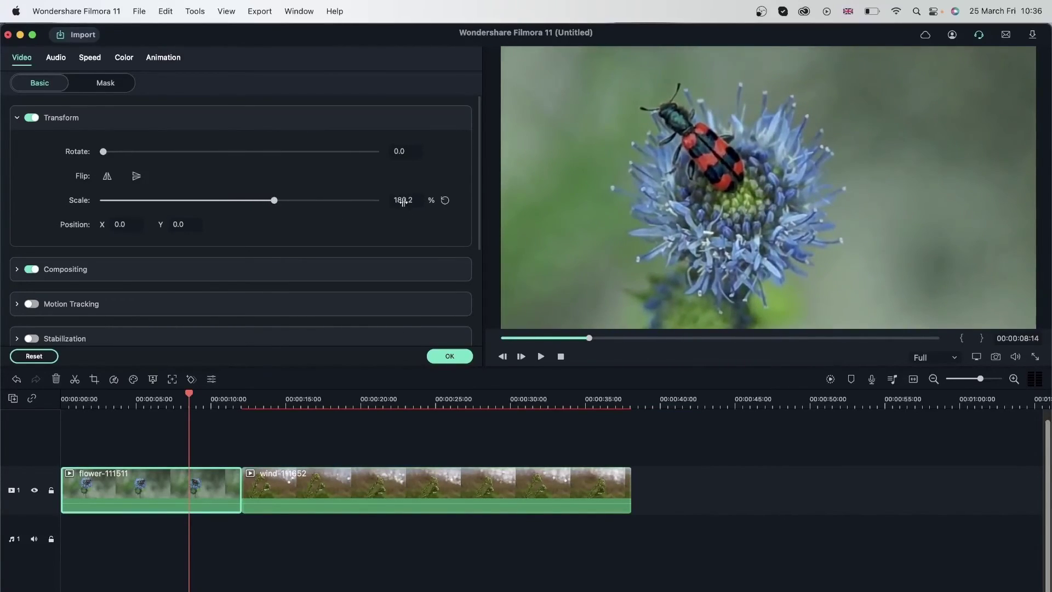
click(403, 200)
text(200.0)
click(317, 414)
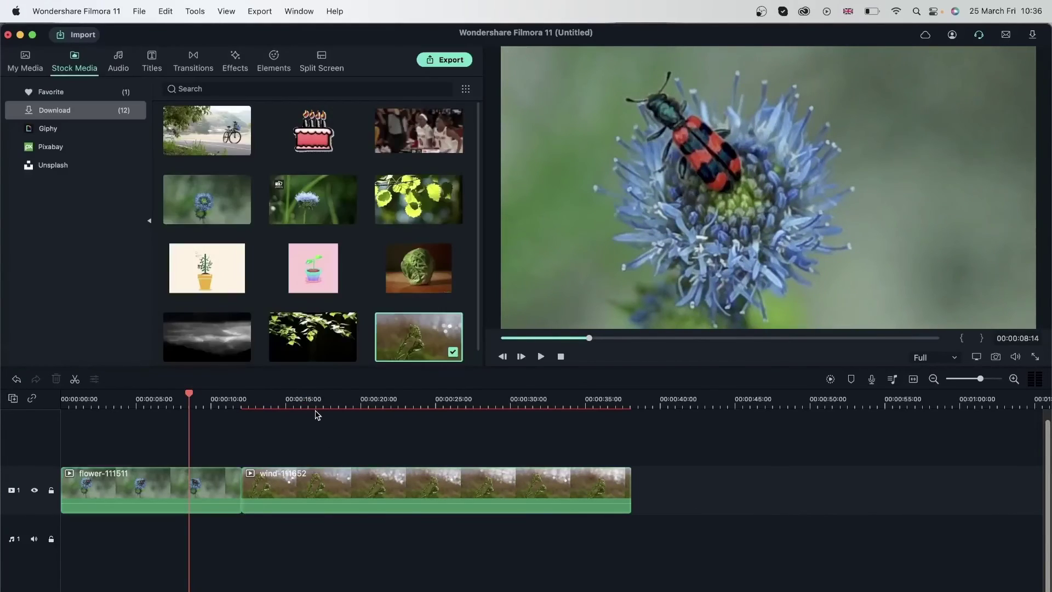
Scale the wind flower clip to 200% as well.
click(309, 404)
click(355, 485)
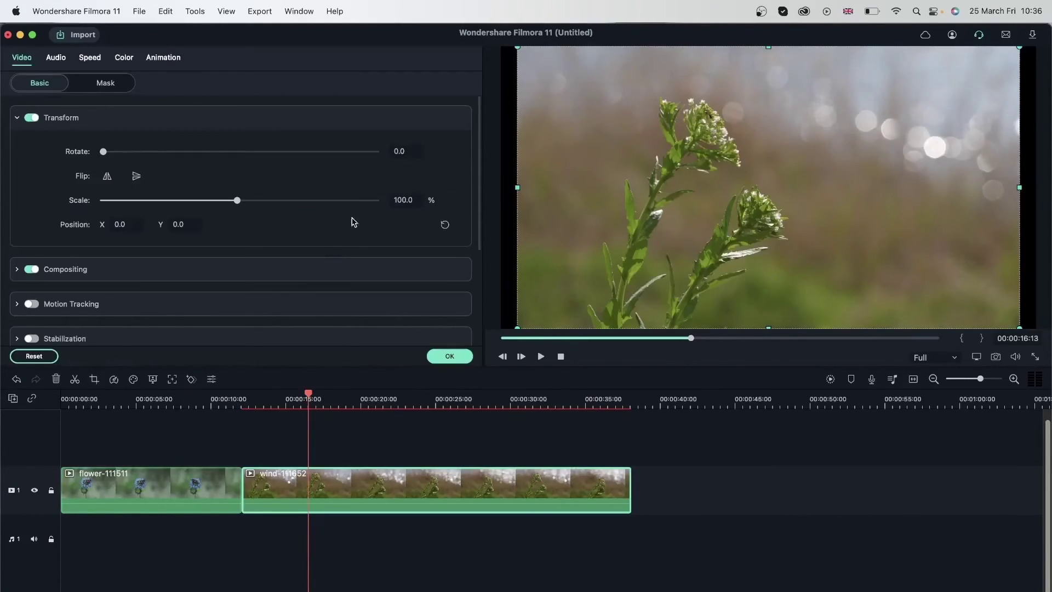
click(404, 200)
text(20)
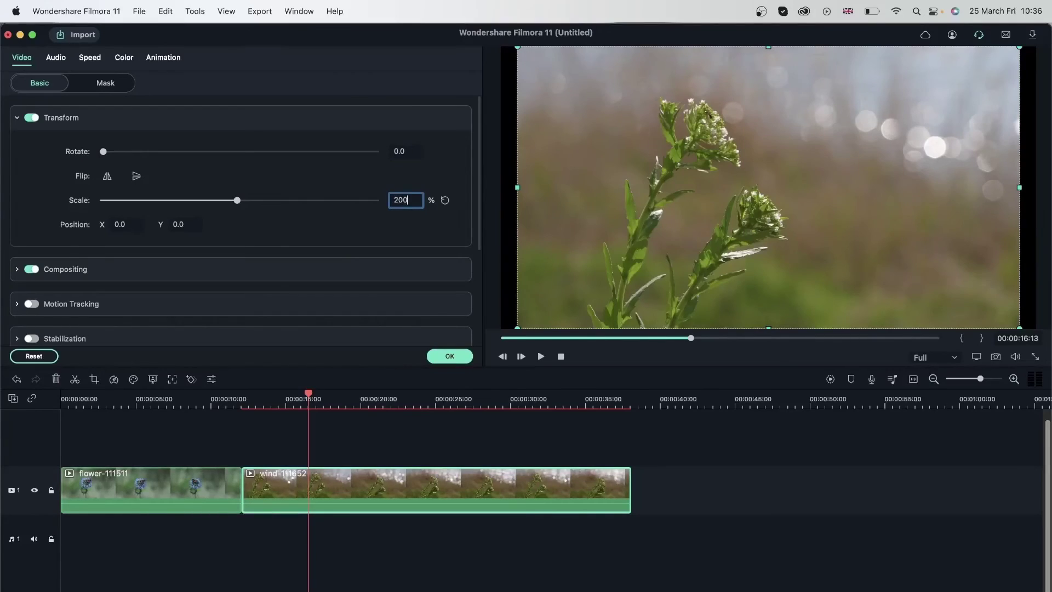
text(0)
key(Return)
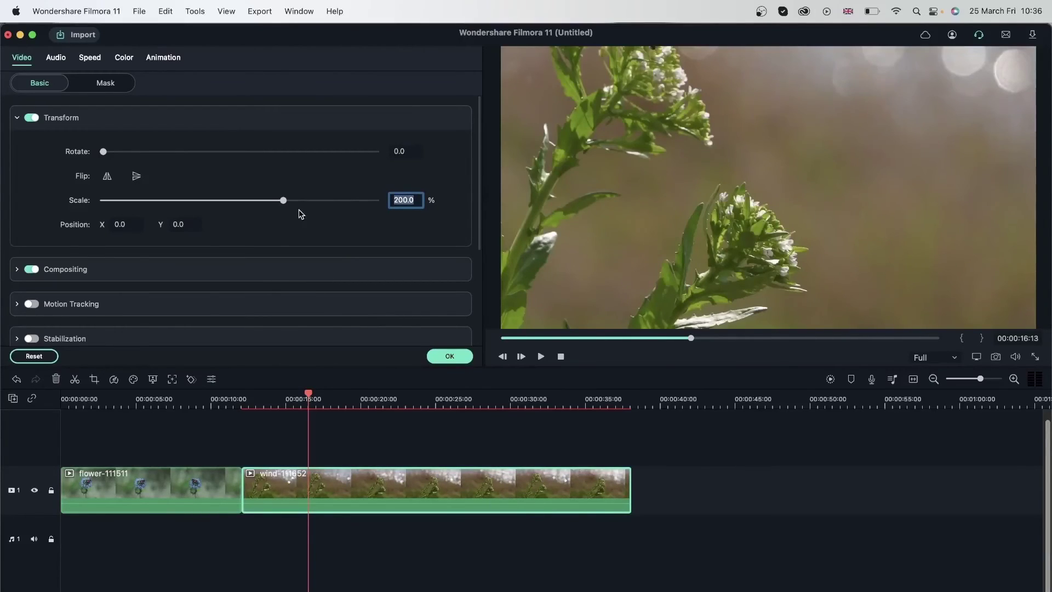
click(454, 252)
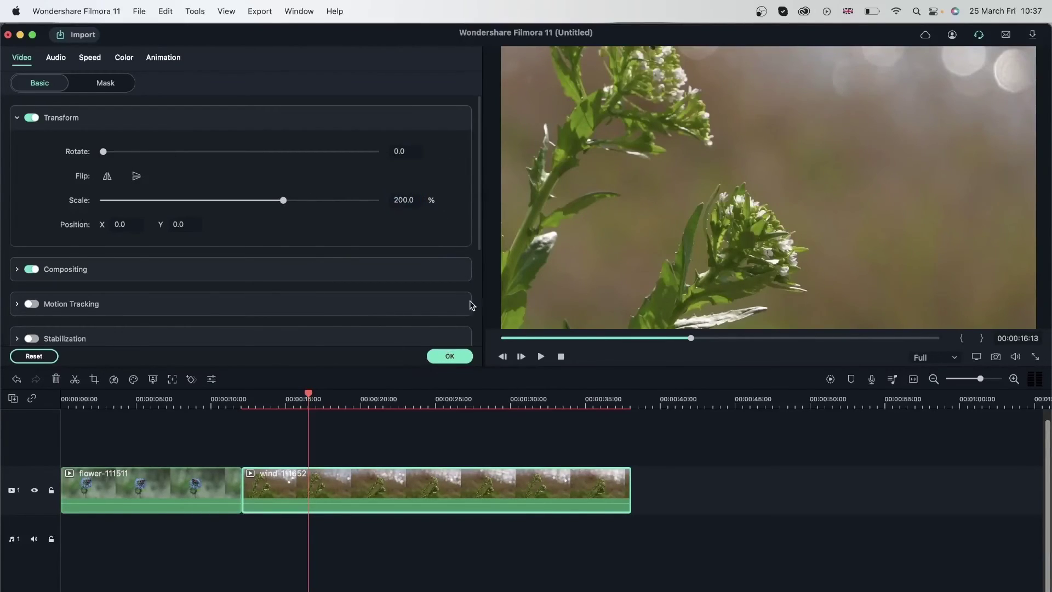
Move the flower clip onto track 2 above the wind clip and shift it to Position X 203.
click(449, 356)
drag(178, 493, 382, 421)
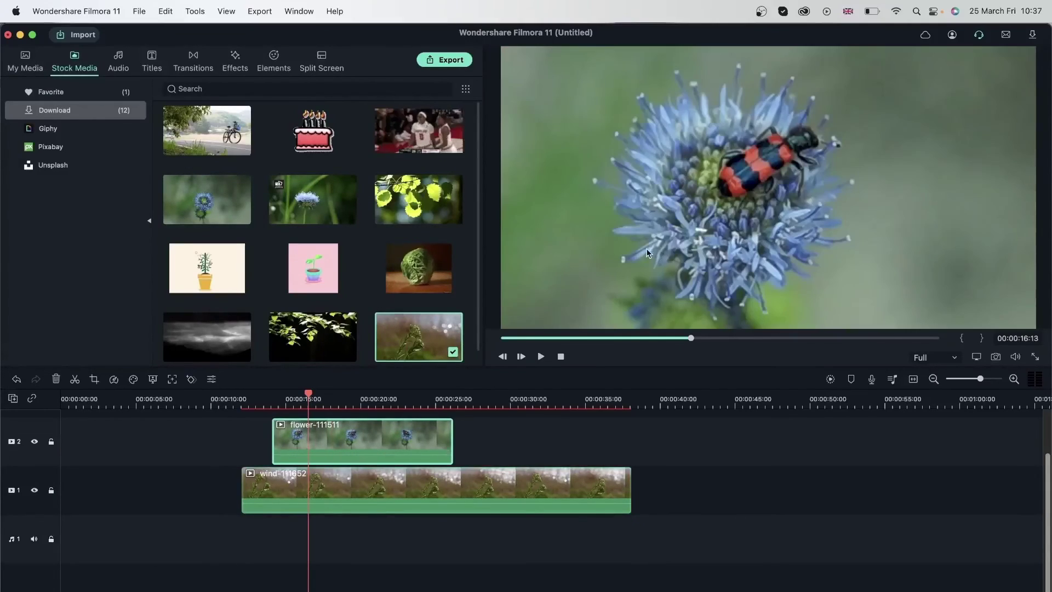
double_click(382, 455)
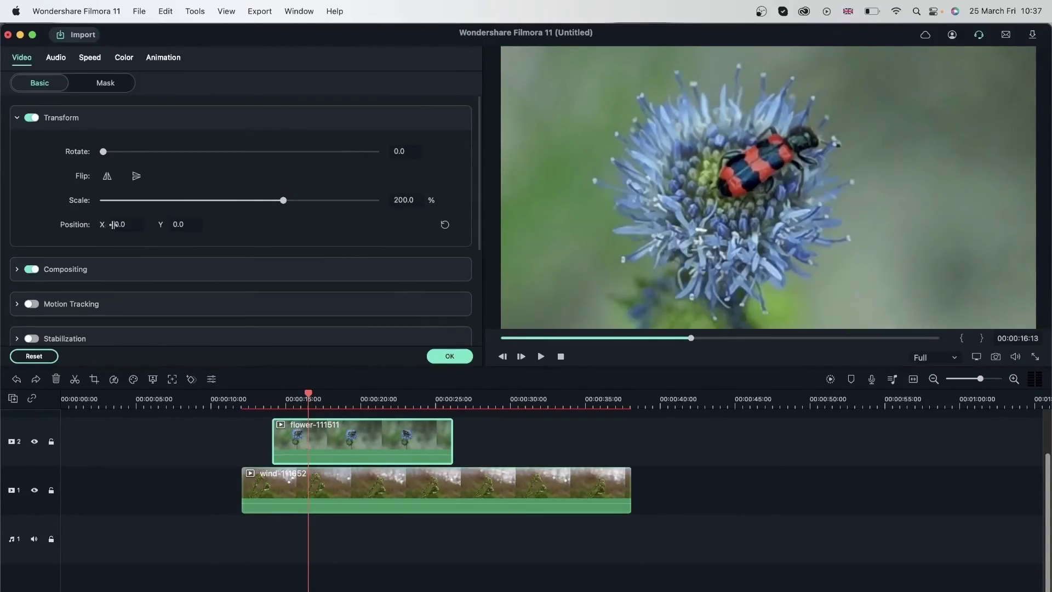
drag(120, 225, 246, 240)
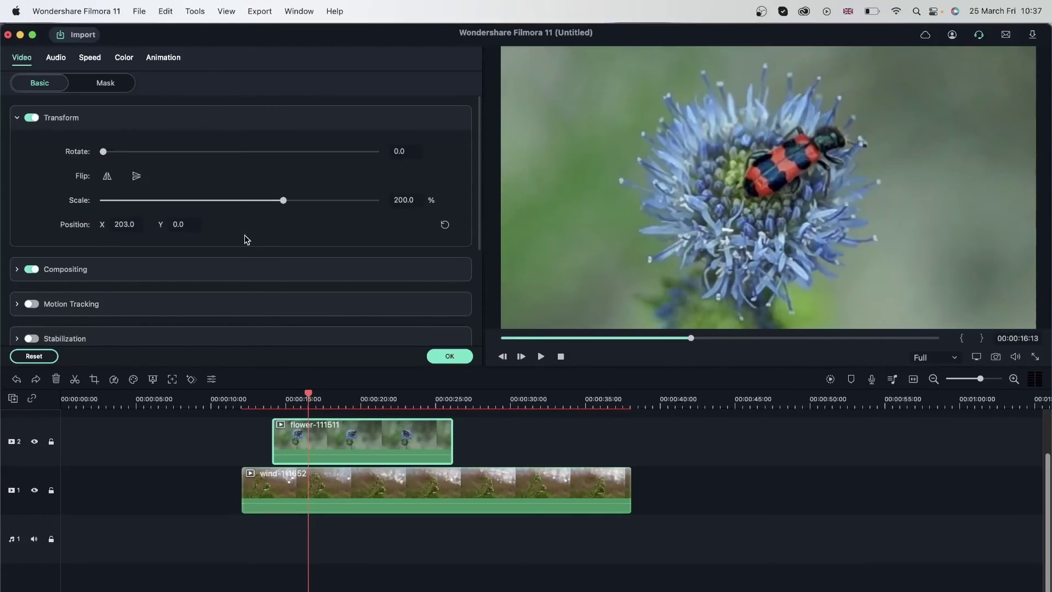
Hide track 2 and reposition the wind clip to X 492, Y 468.
click(377, 484)
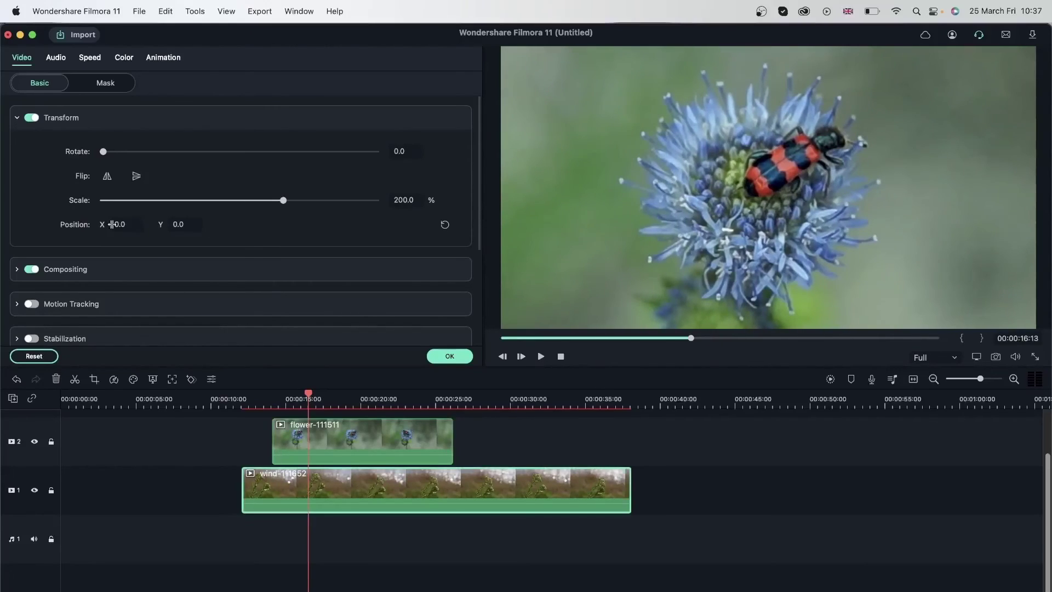
click(35, 442)
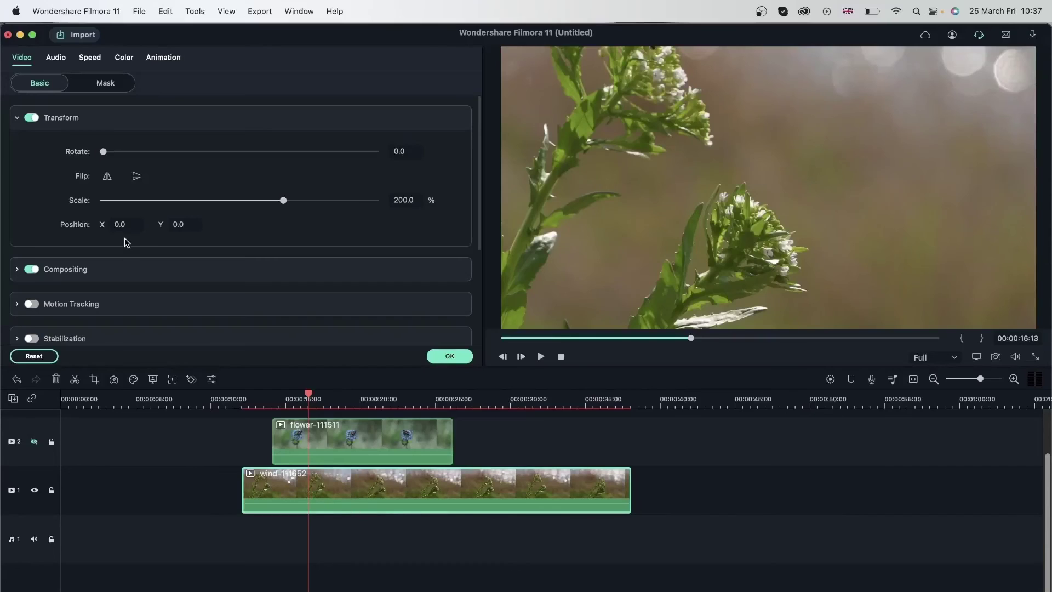
drag(119, 224, 423, 242)
drag(186, 230, 464, 293)
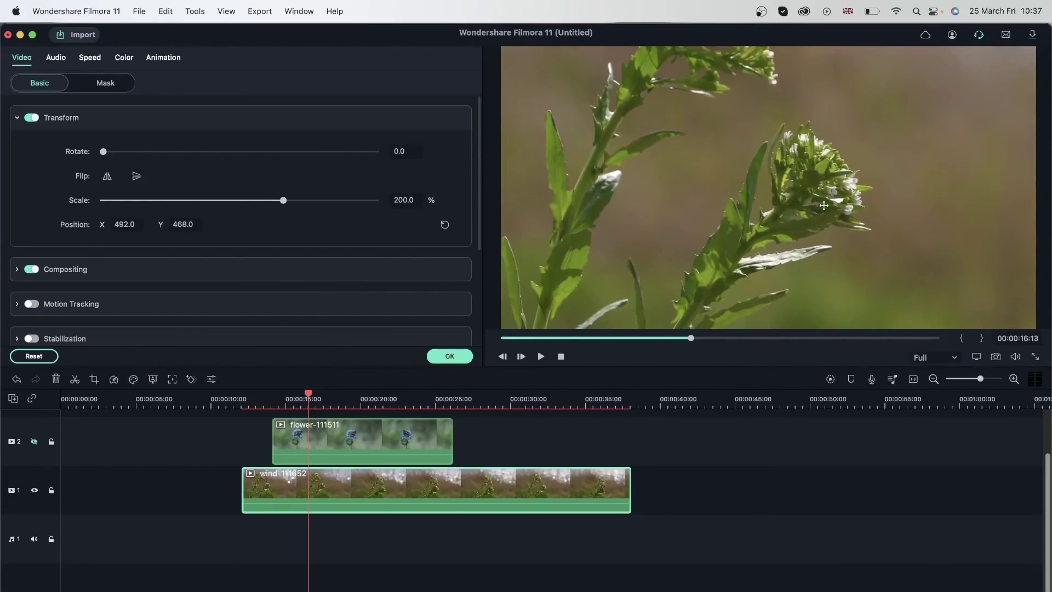
click(456, 358)
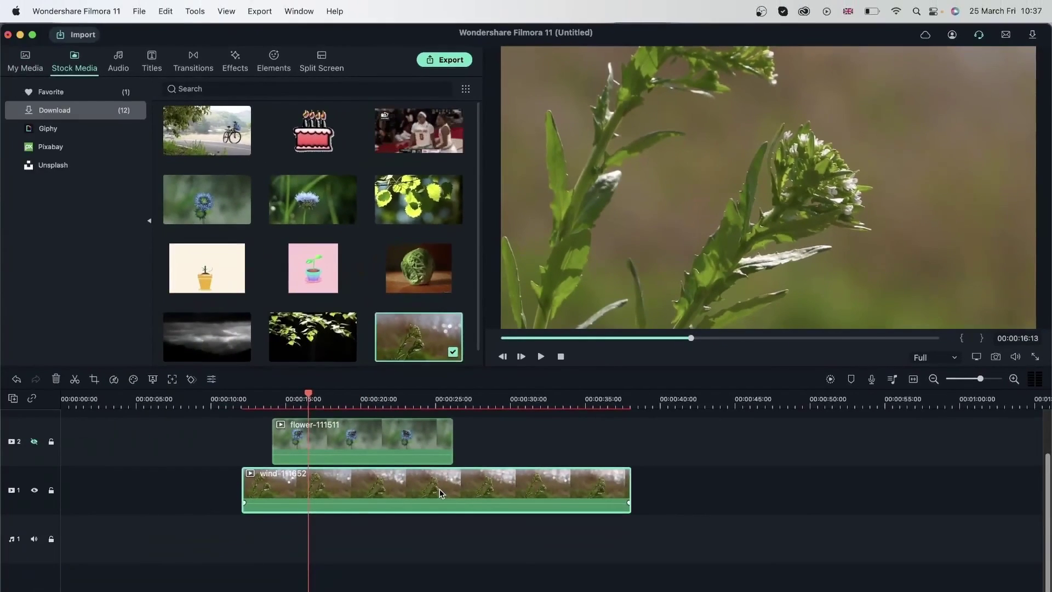
Make track 2 visible again so the 200% beetle clip shows over the wind clip.
double_click(439, 489)
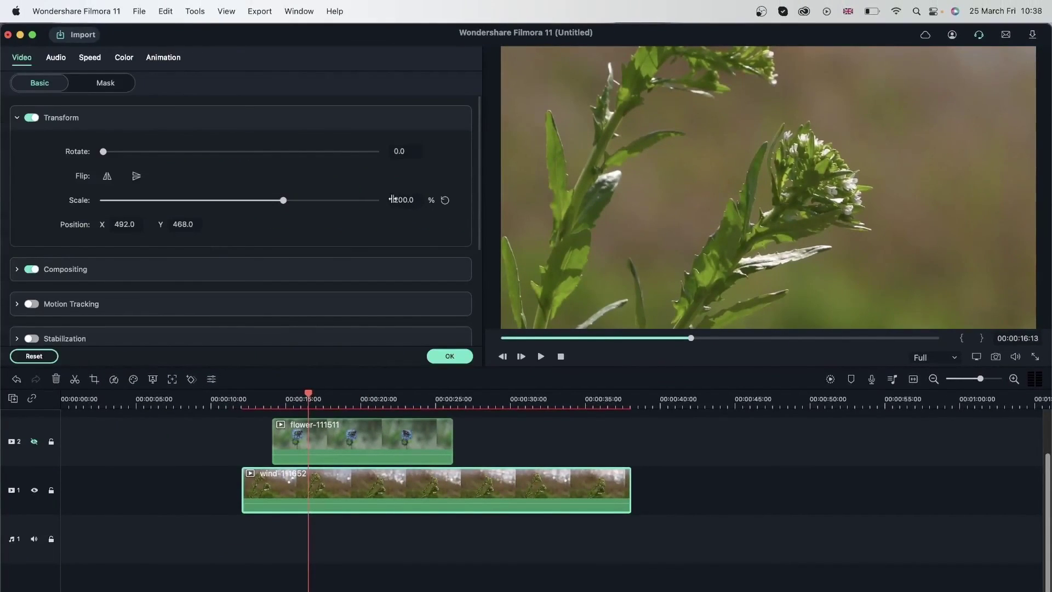
click(365, 436)
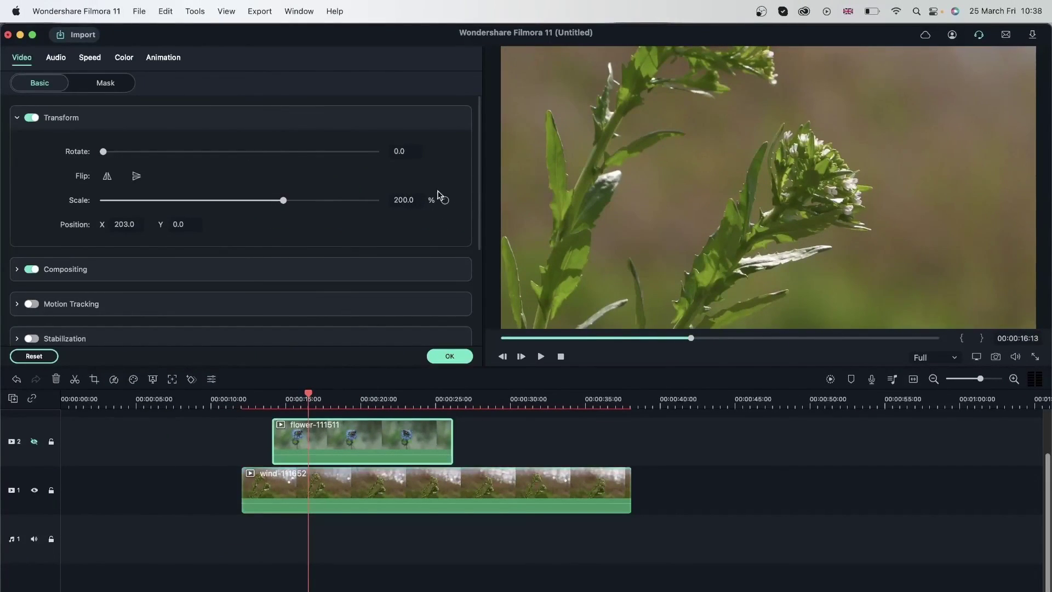
click(35, 443)
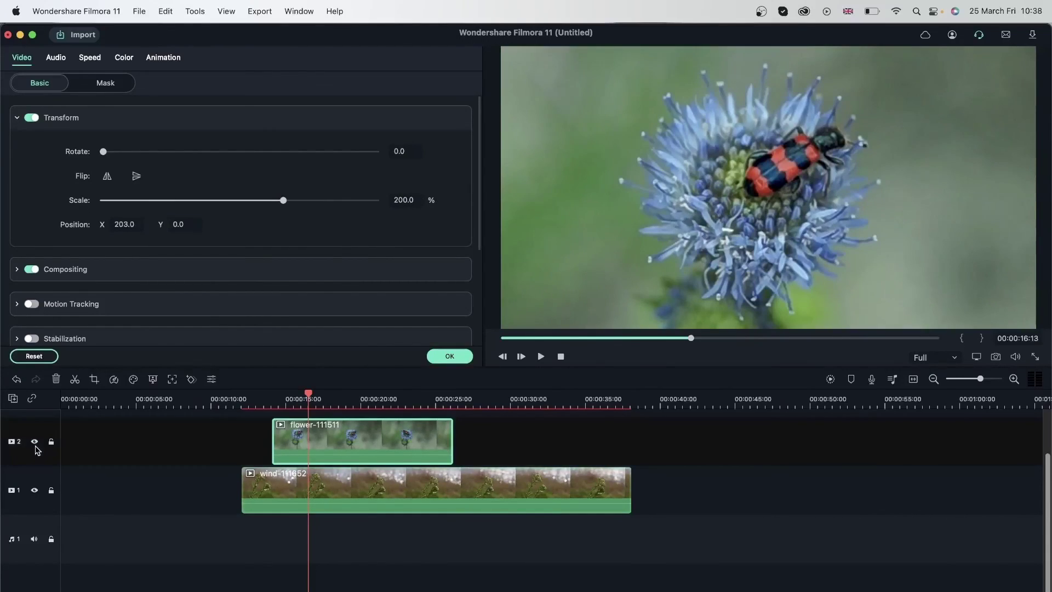
click(35, 442)
click(377, 507)
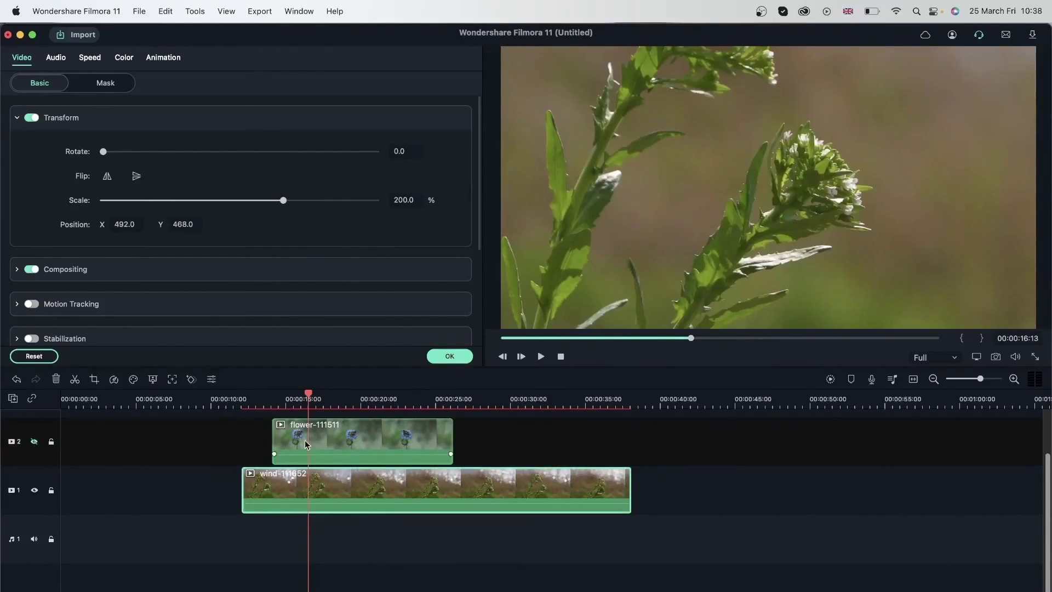
click(35, 443)
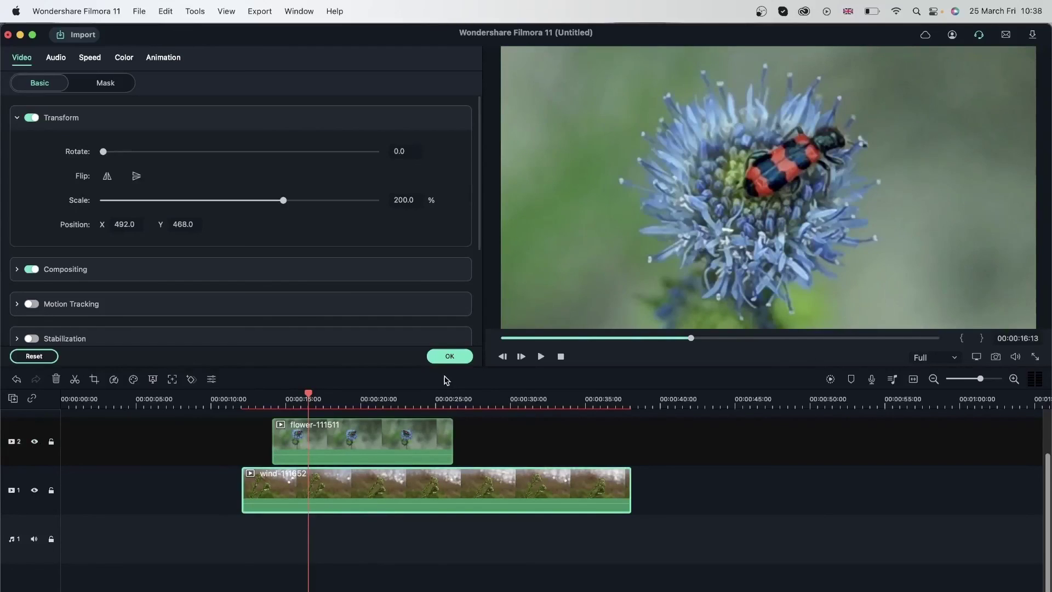
Open the wind stock clip's properties to see its 3840 x 2160 resolution.
click(449, 356)
right_click(407, 336)
click(455, 567)
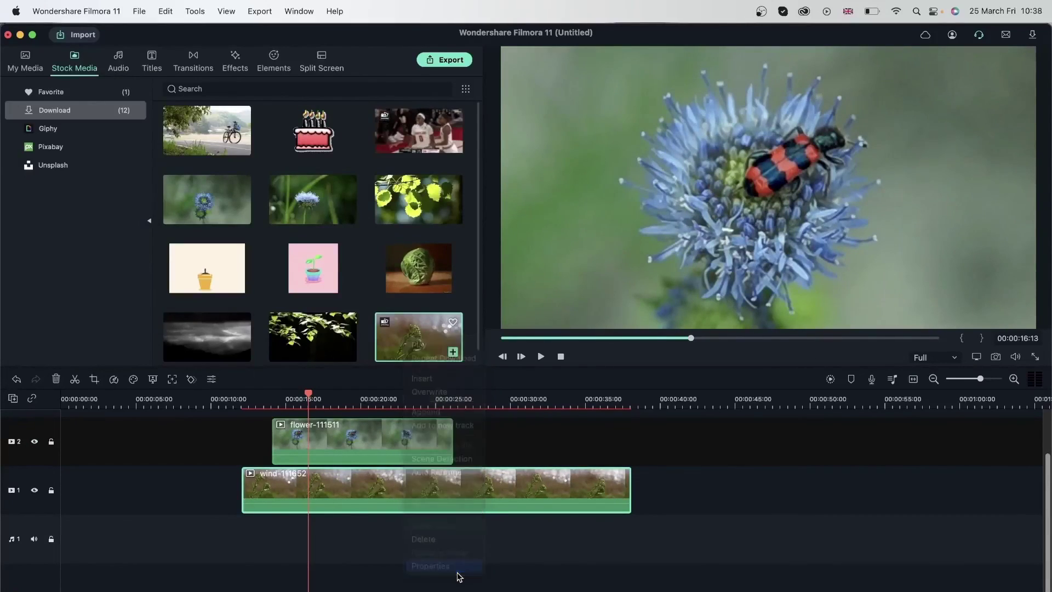